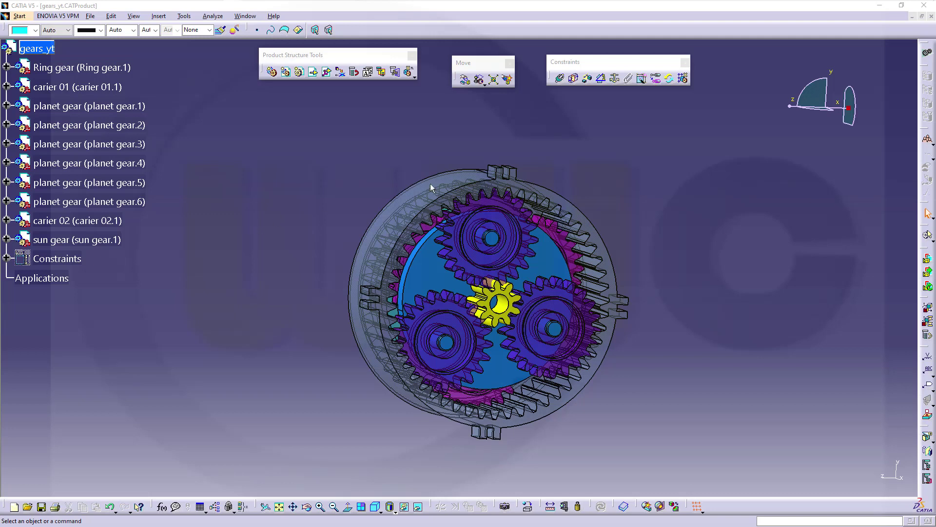
Step: Add a new part, Part1, to the gears_yt assembly and skip the origin pick
click(574, 180)
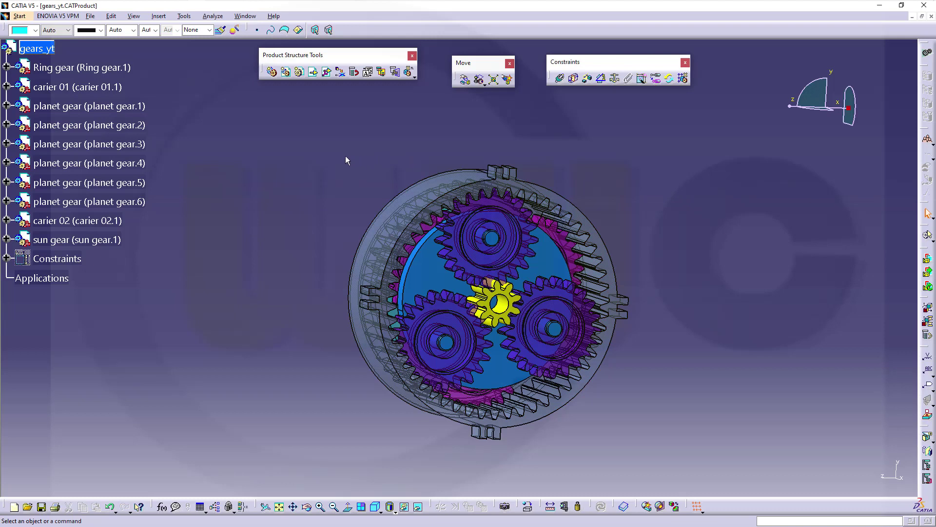
click(300, 71)
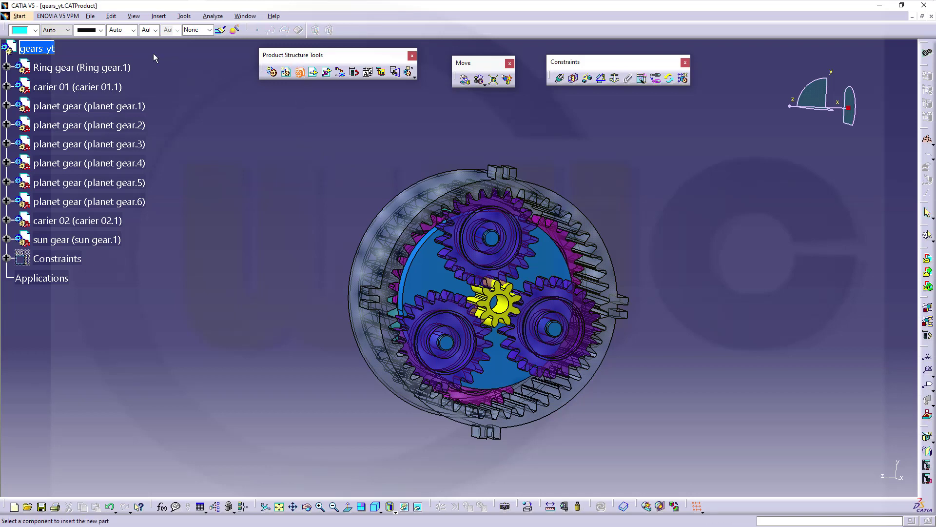
click(35, 48)
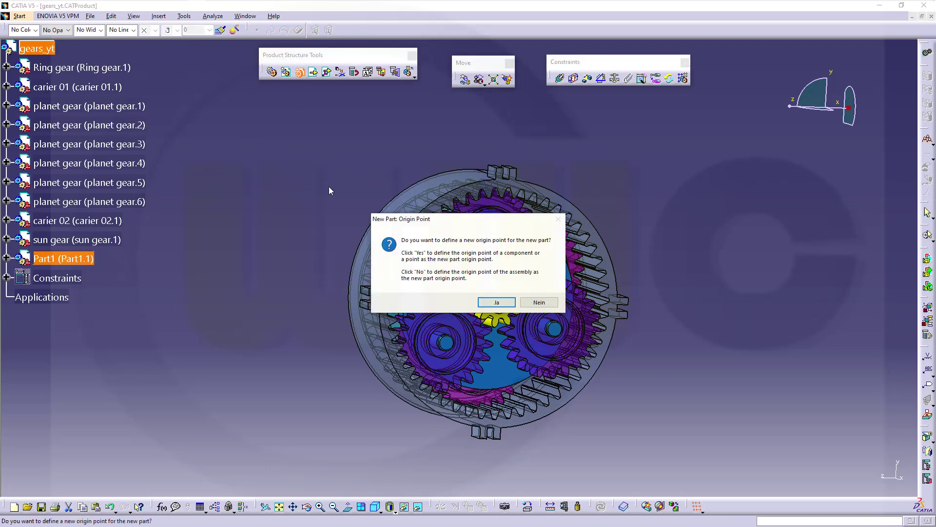
click(497, 303)
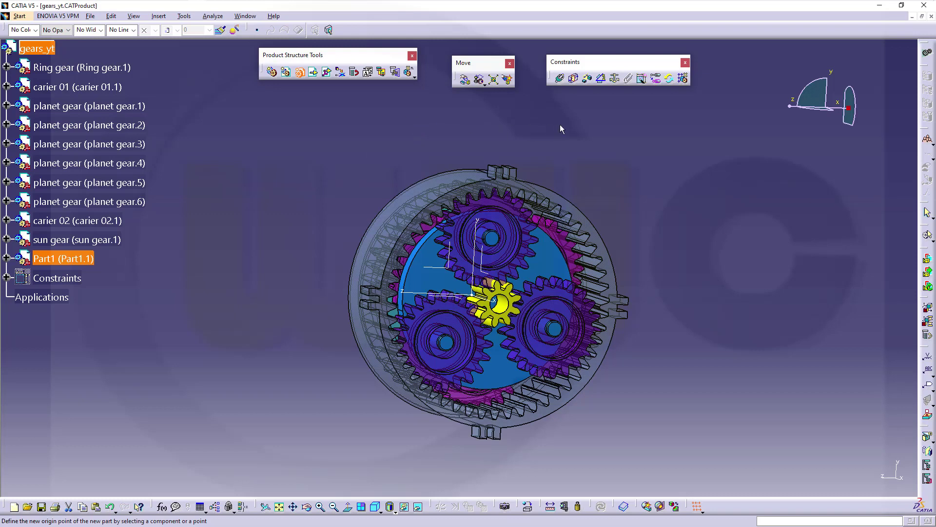
key(Escape)
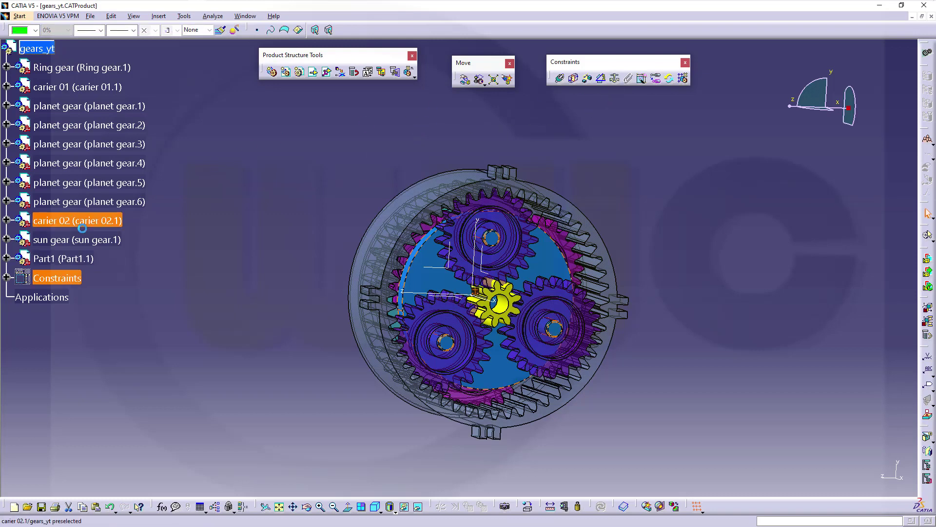
Step: Change the new part's Part Number to master in its Properties
click(62, 260)
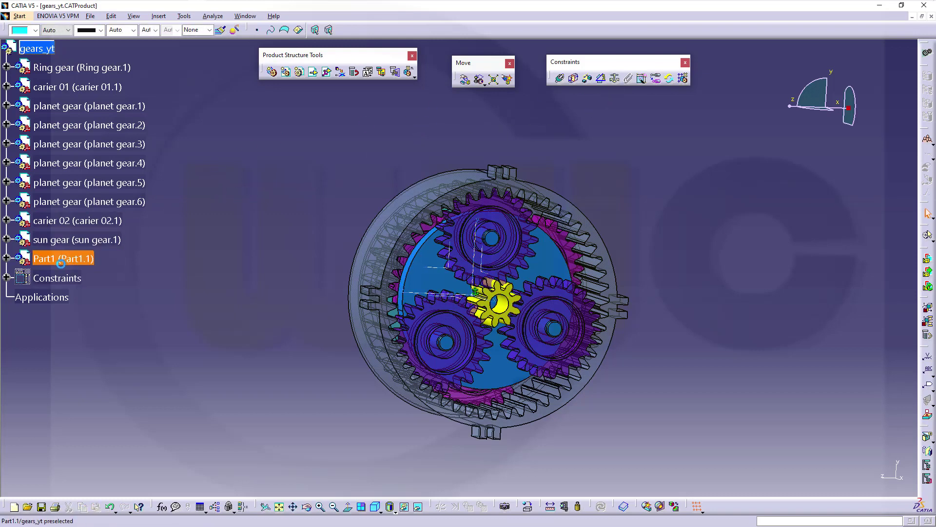
right_click(64, 261)
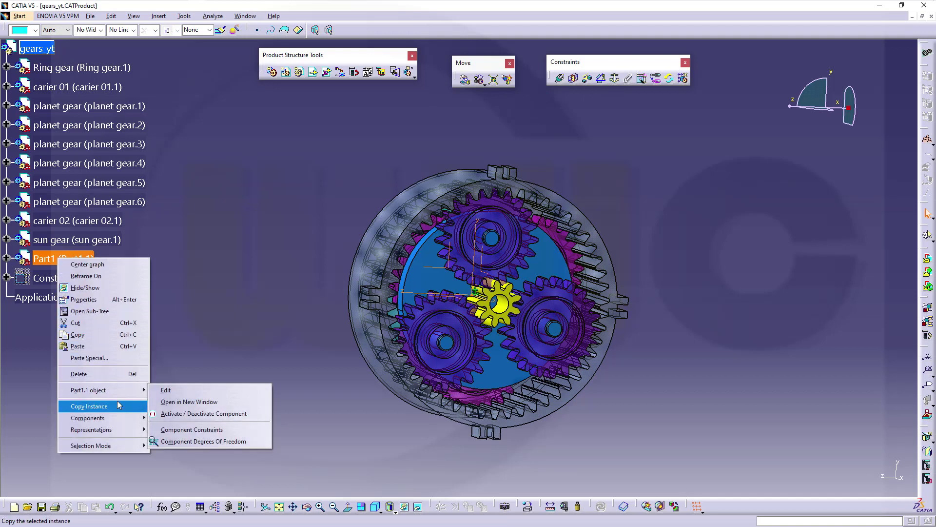
mouse_move(108, 395)
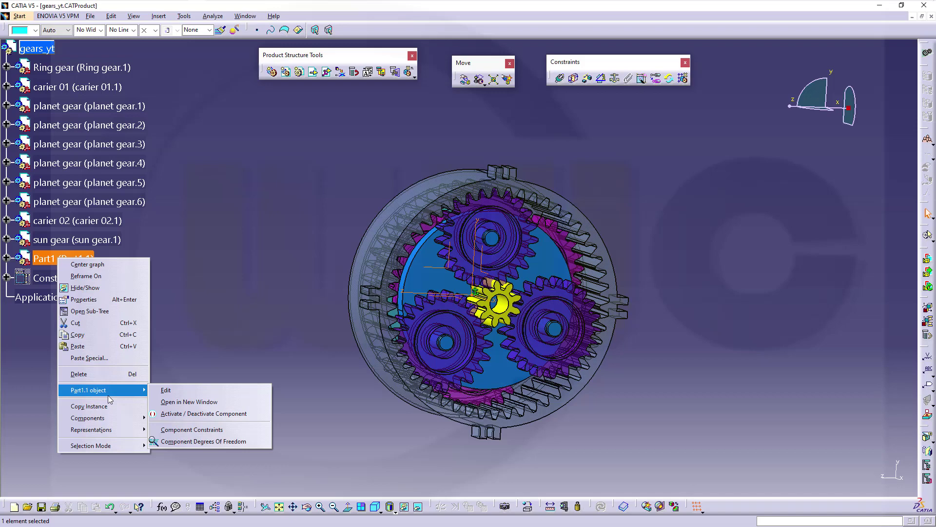
click(83, 299)
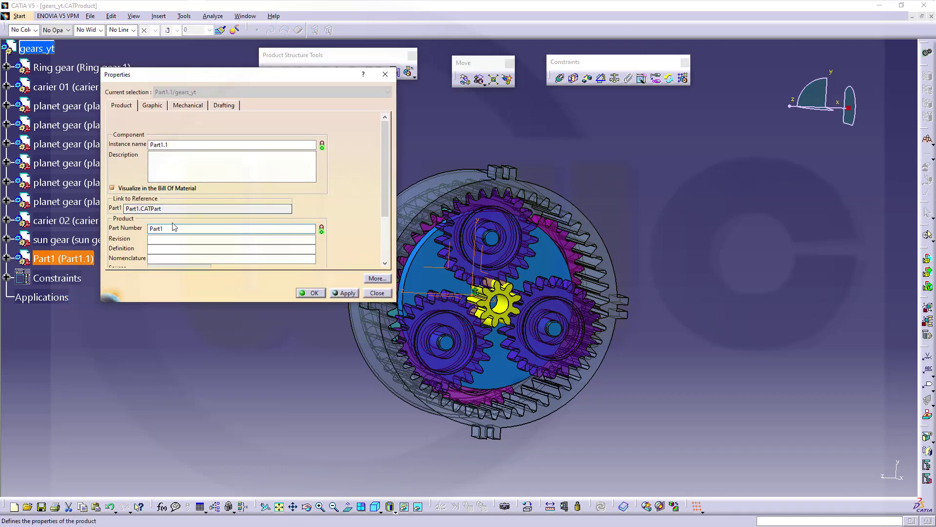
double_click(173, 227)
text(ma)
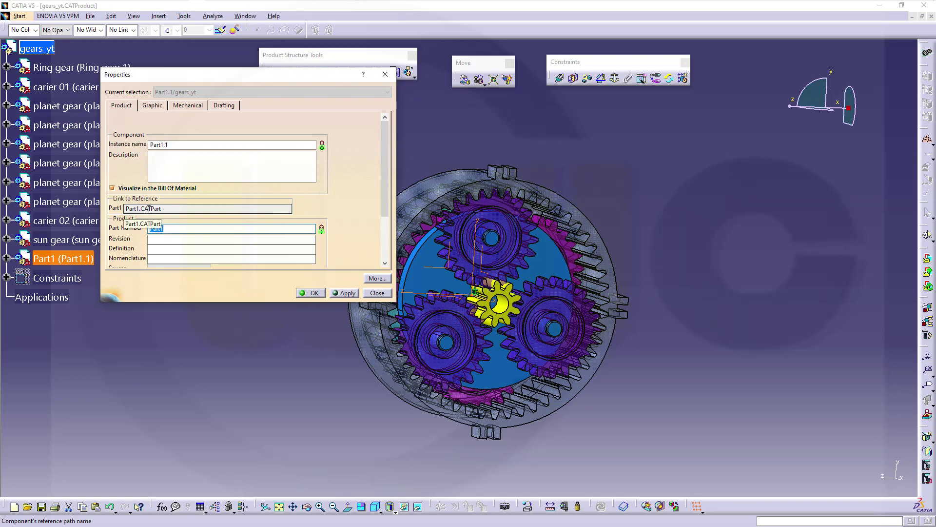
text(ster)
key(Return)
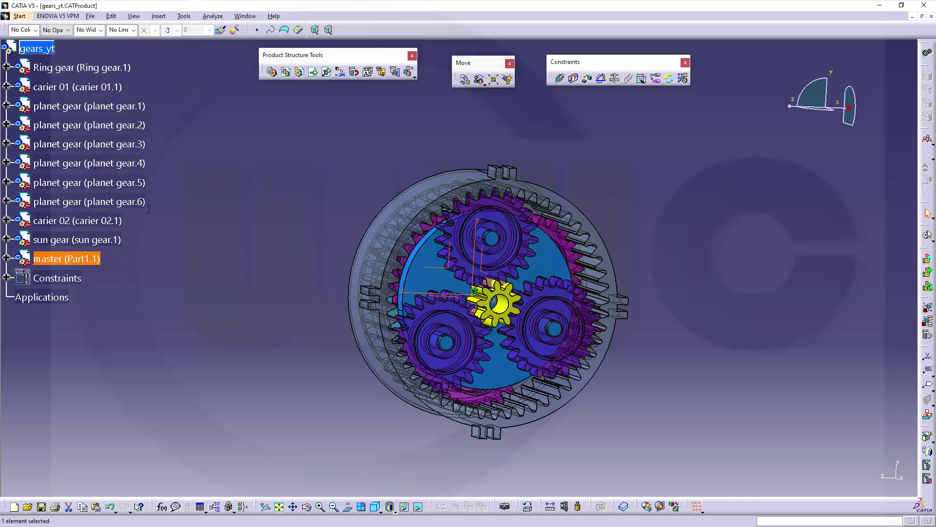
Step: Edit the master part and create Plane.1 on the YZ plane with offset 0
click(6, 258)
double_click(61, 277)
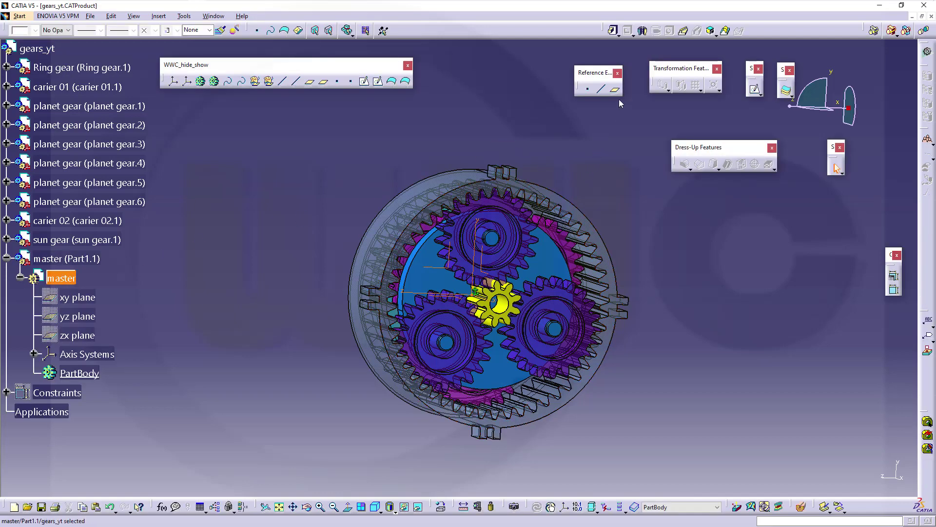
click(616, 91)
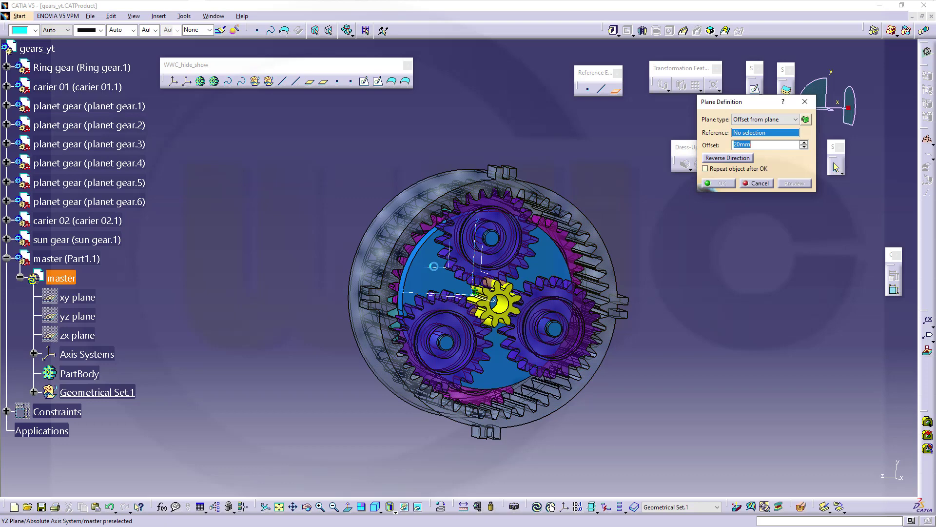
click(441, 271)
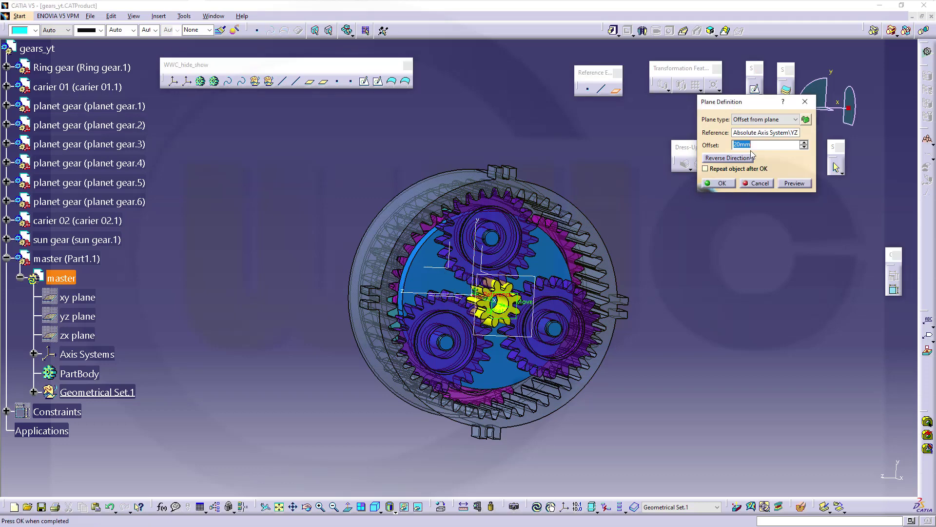
text(0)
key(Return)
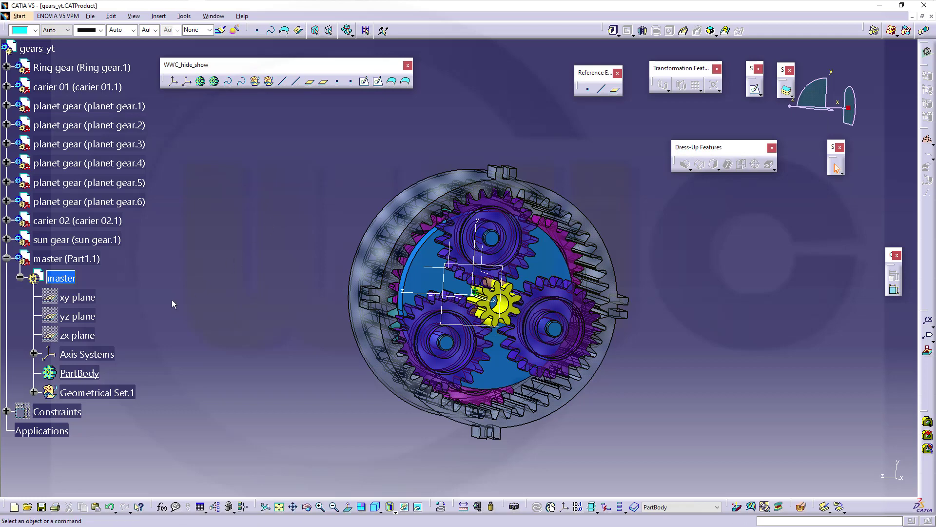
Step: Publish Plane.1 from the master part via Tools > Publication
click(33, 392)
right_click(90, 413)
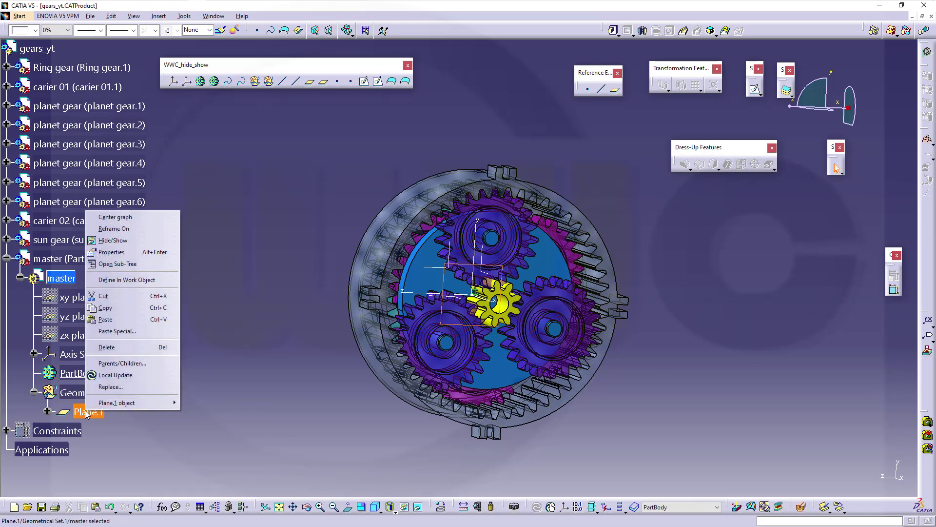
click(246, 290)
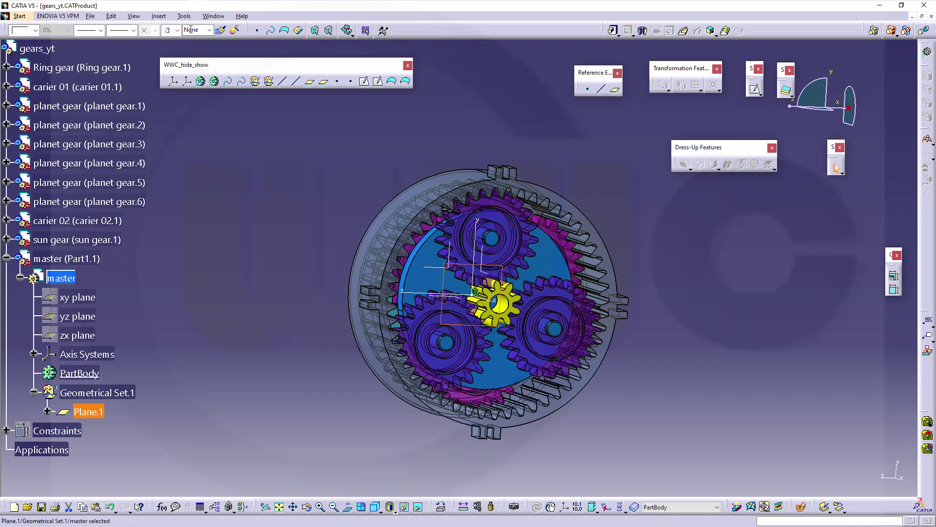
click(184, 16)
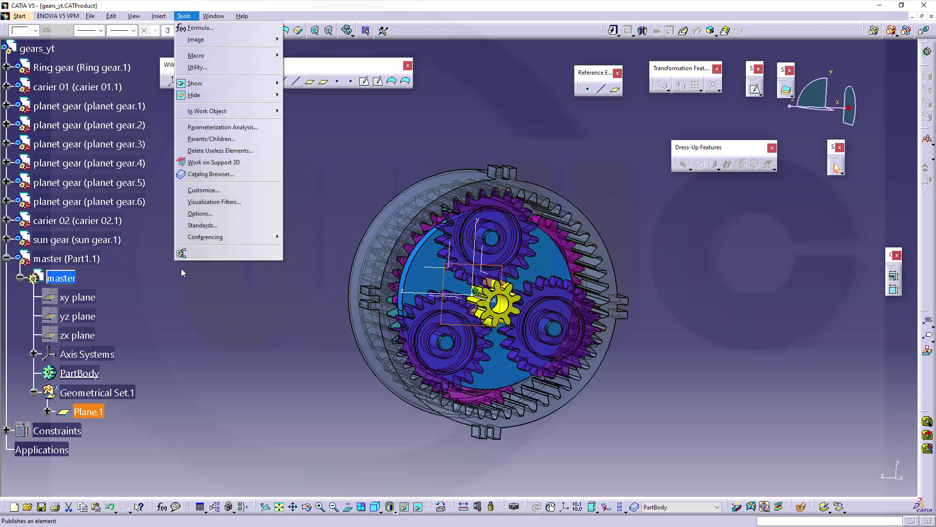
click(204, 253)
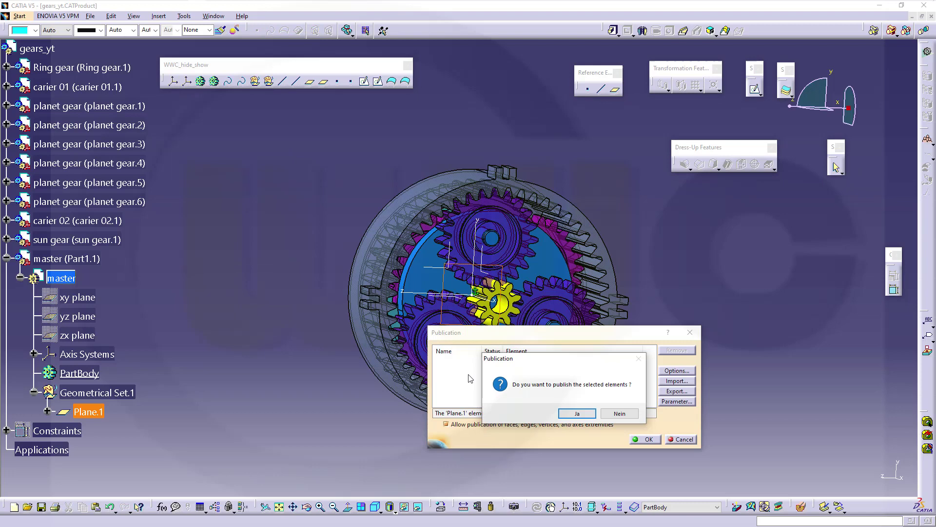
click(574, 414)
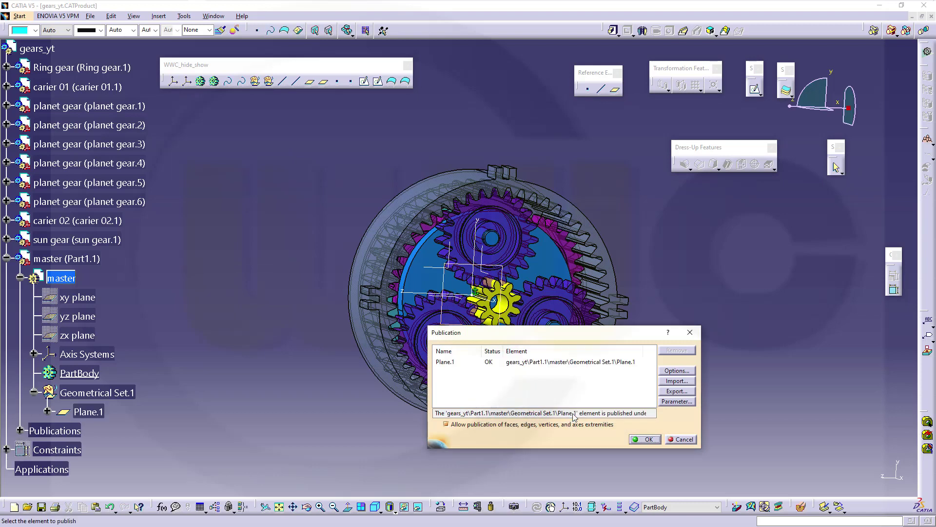
Step: Rename the published plane to master_plane and tidy the specification tree
click(451, 366)
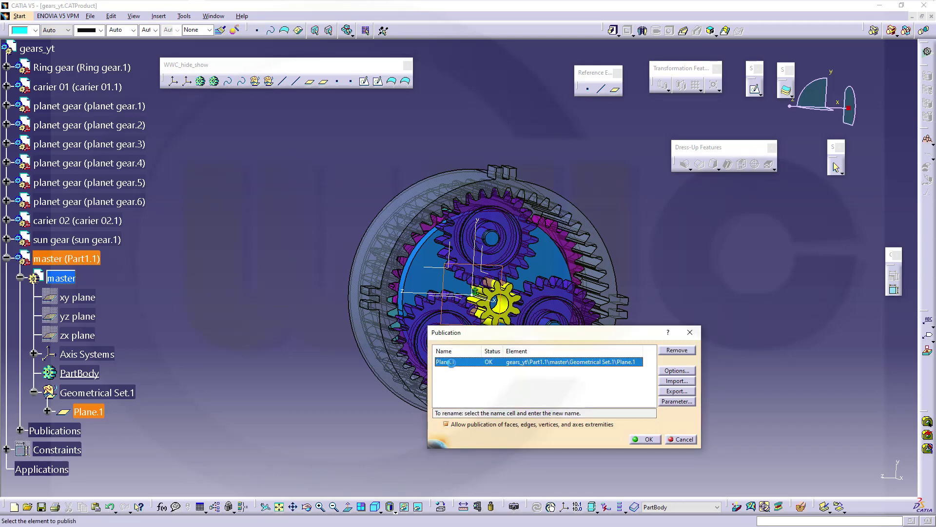
click(451, 366)
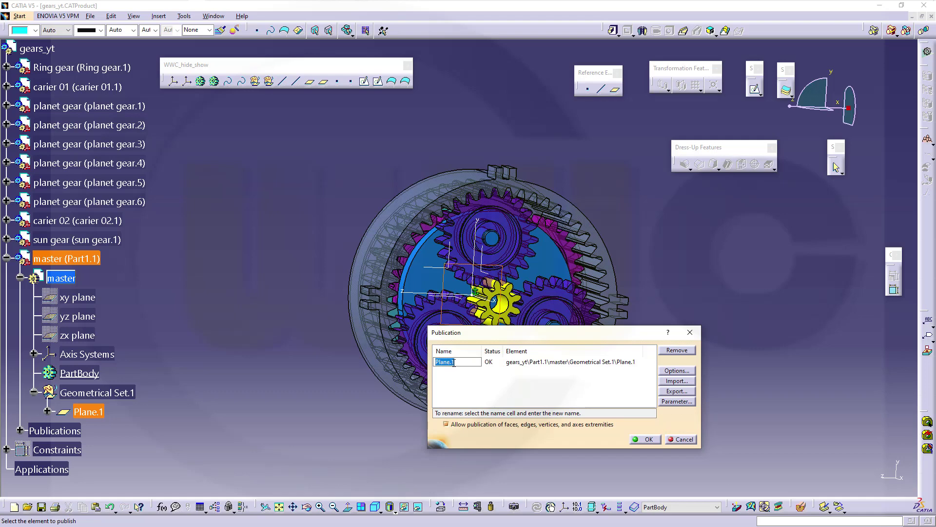
text(master_plan)
click(645, 439)
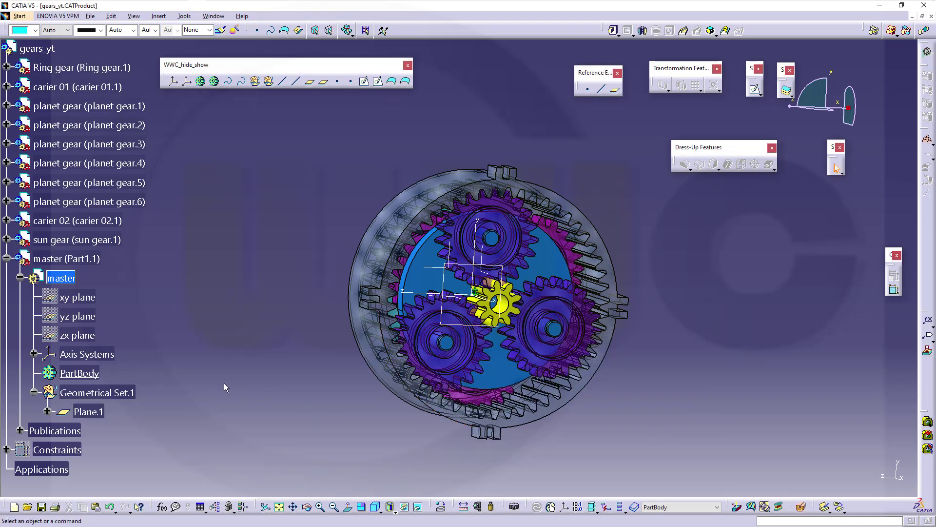
click(20, 430)
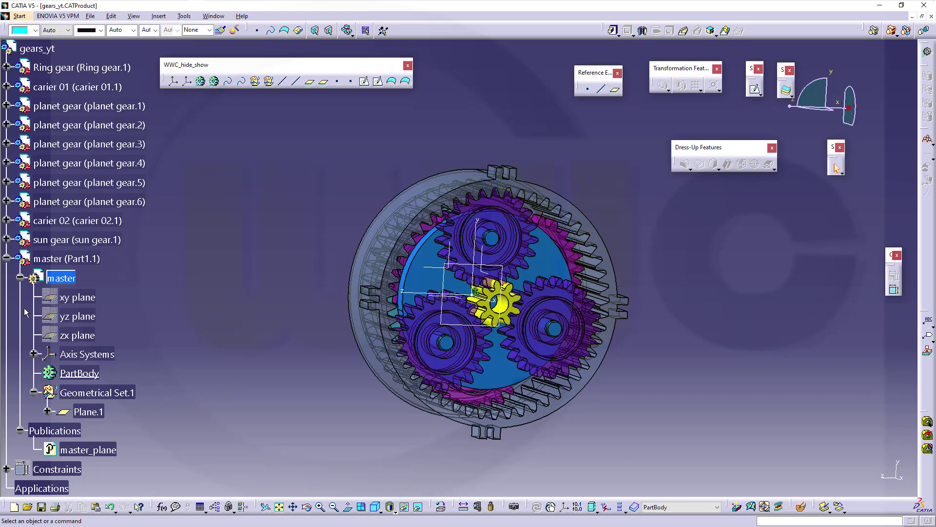
click(33, 393)
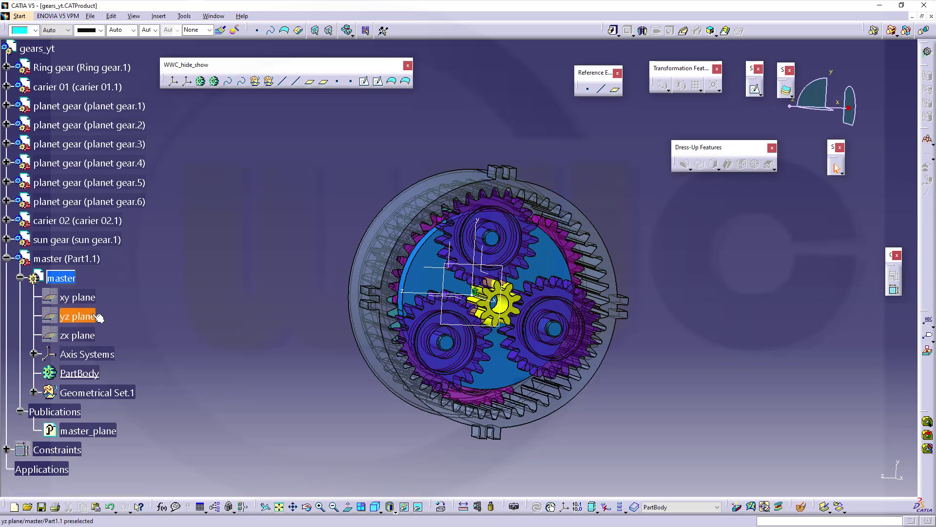
click(20, 277)
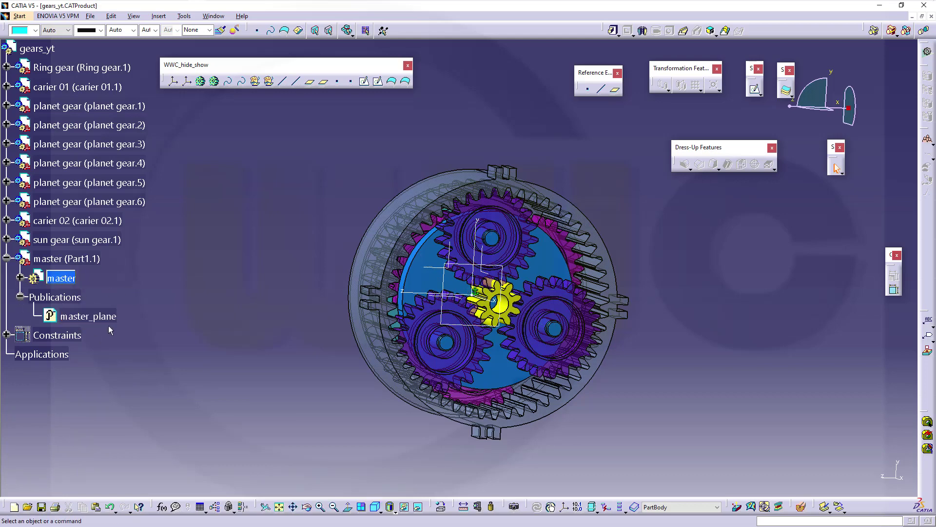
Step: Sketch on master_plane in the Ring gear and draw a circle at the origin
scroll(135, 231, up, 5)
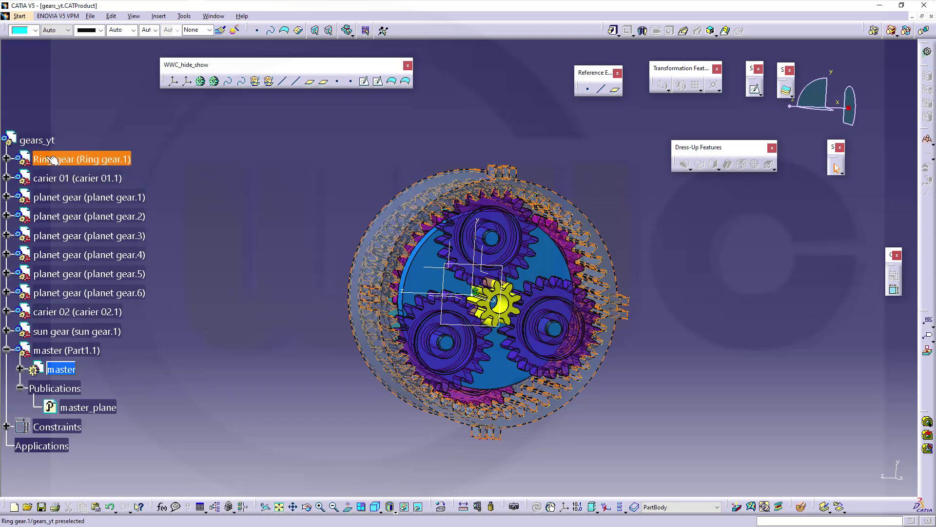
click(6, 158)
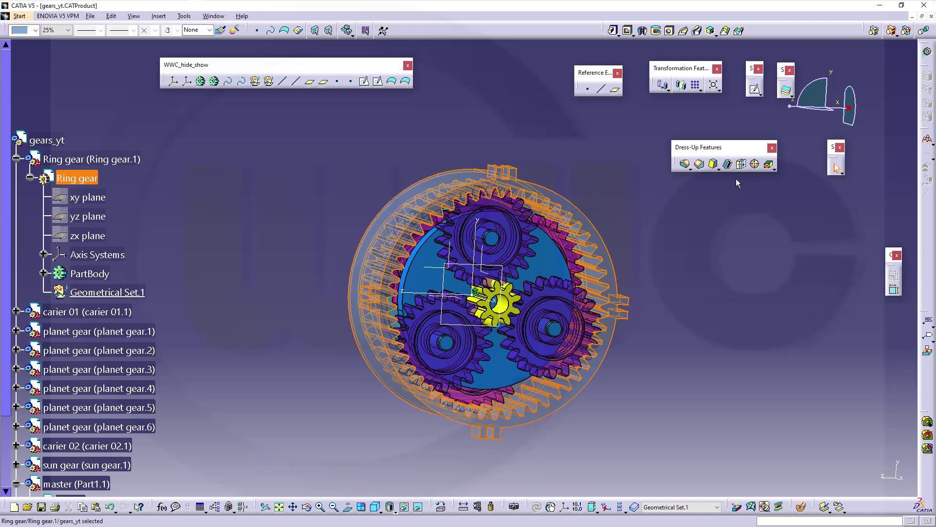
click(755, 89)
scroll(198, 358, down, 3)
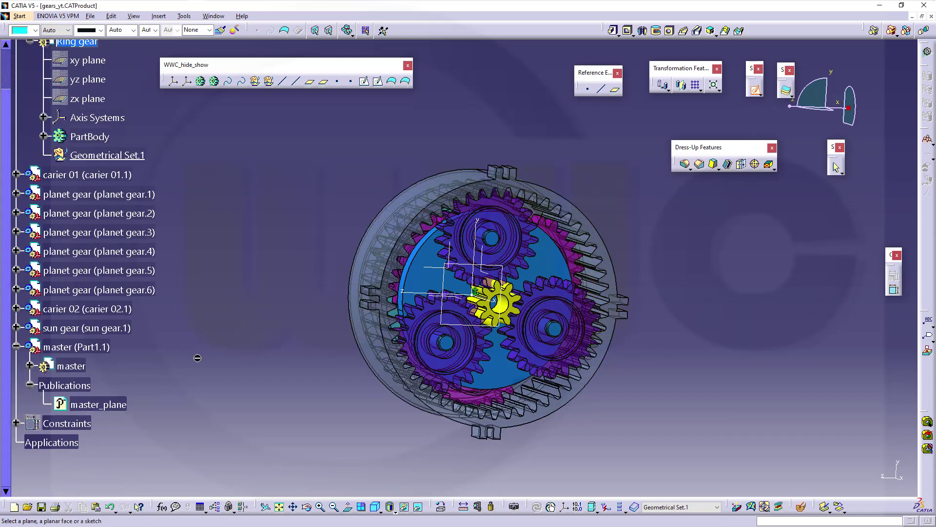
scroll(198, 358, down, 1)
click(96, 359)
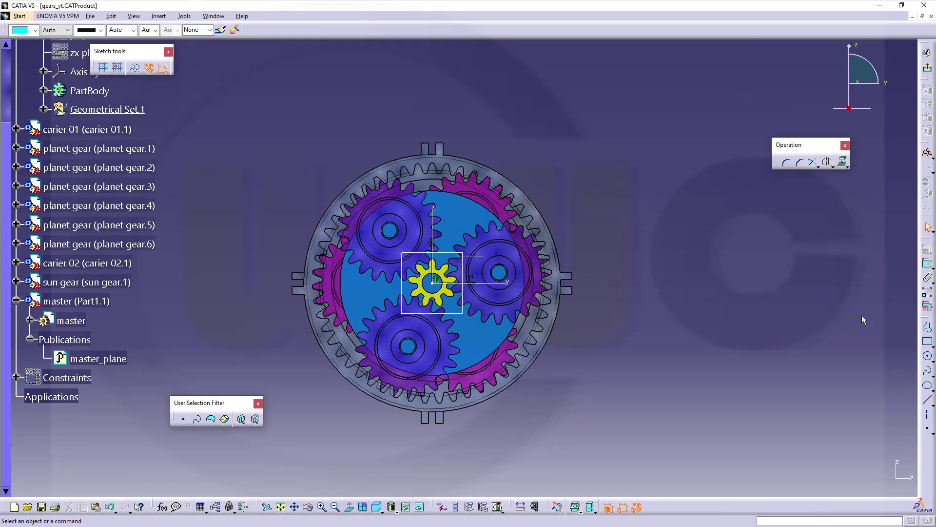
click(927, 356)
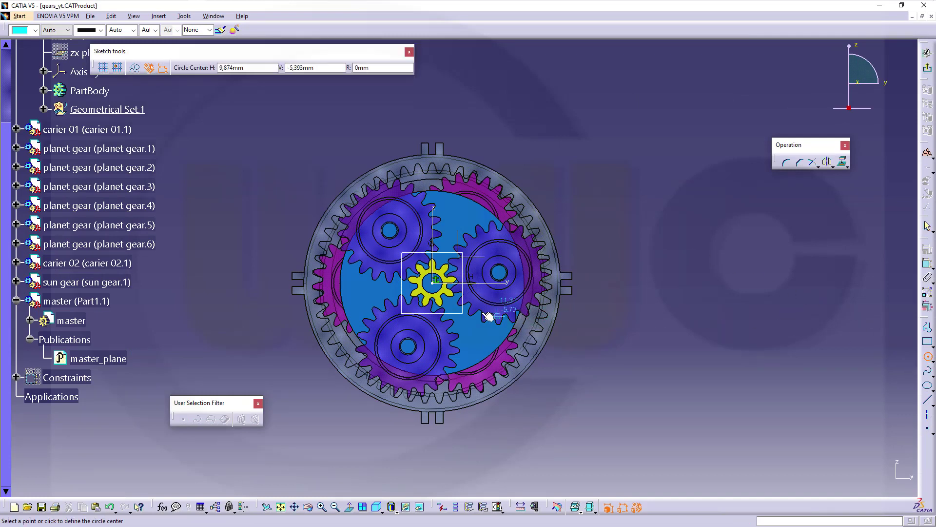
click(437, 285)
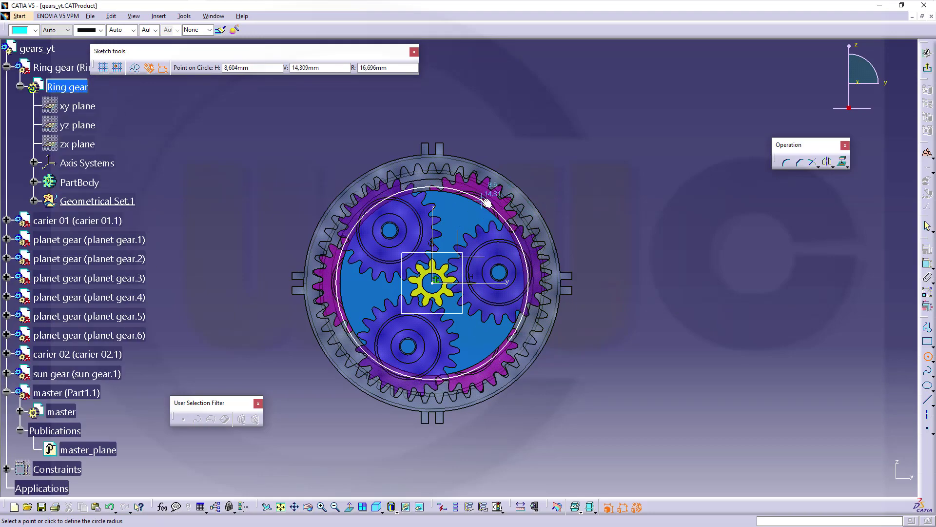
mouse_move(487, 202)
middle_down()
mouse_move(467, 300)
mouse_move(473, 332)
middle_up()
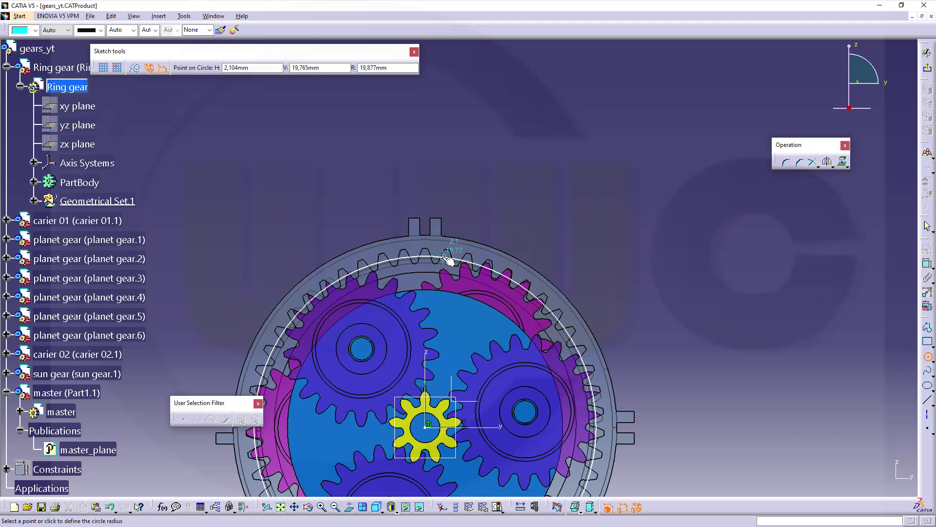
click(449, 261)
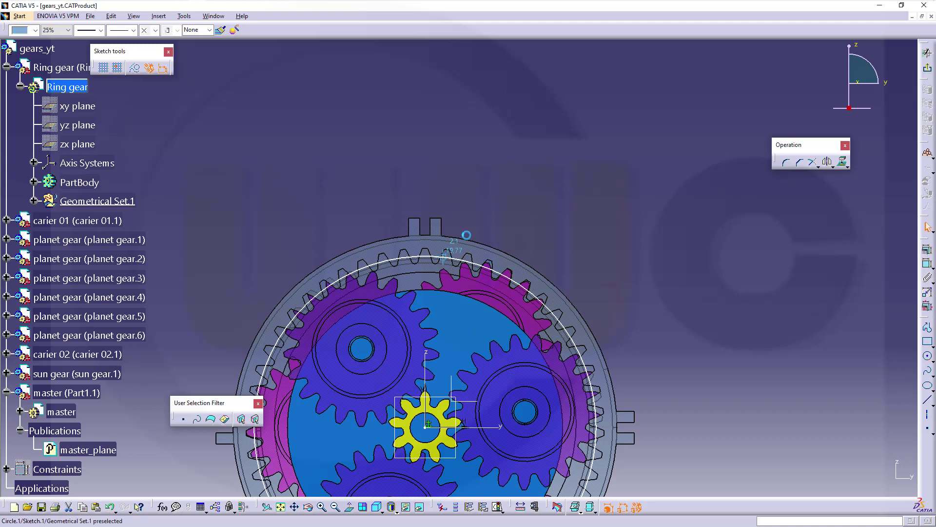
Step: Dimension the circle to 40 mm diameter and exit the sketch
click(927, 265)
click(529, 270)
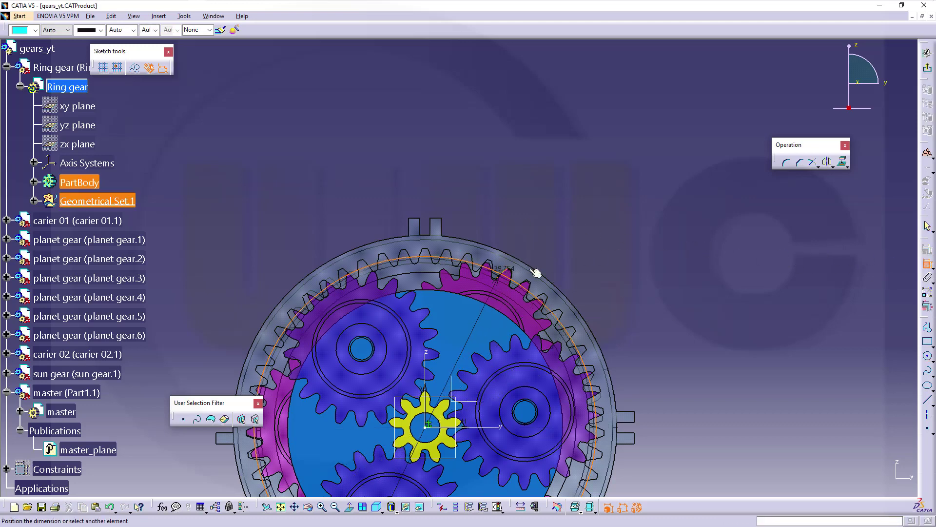
click(625, 248)
double_click(623, 248)
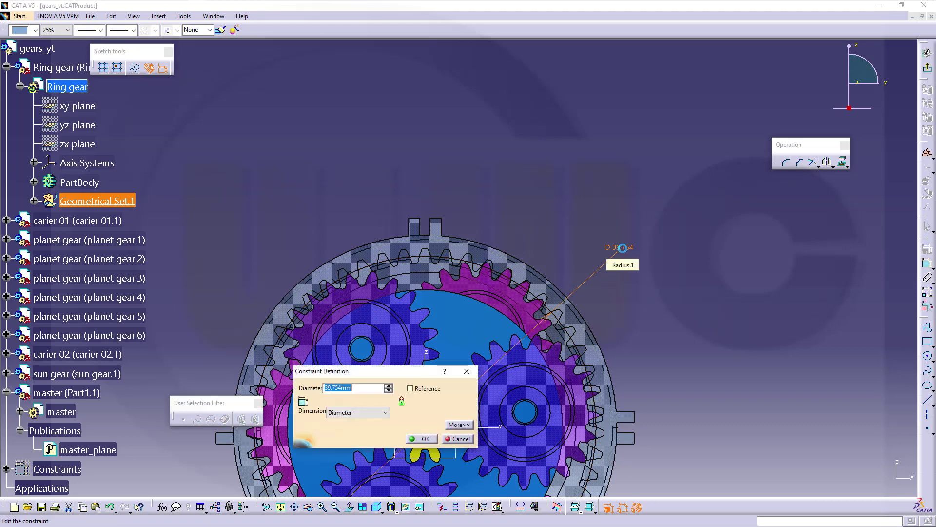
text(40mm)
key(Return)
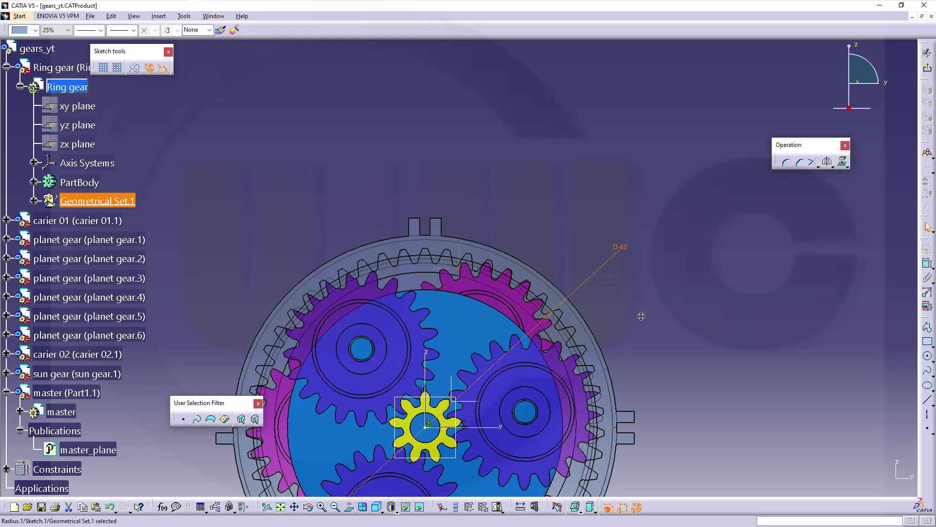
middle_drag(641, 316, 682, 283)
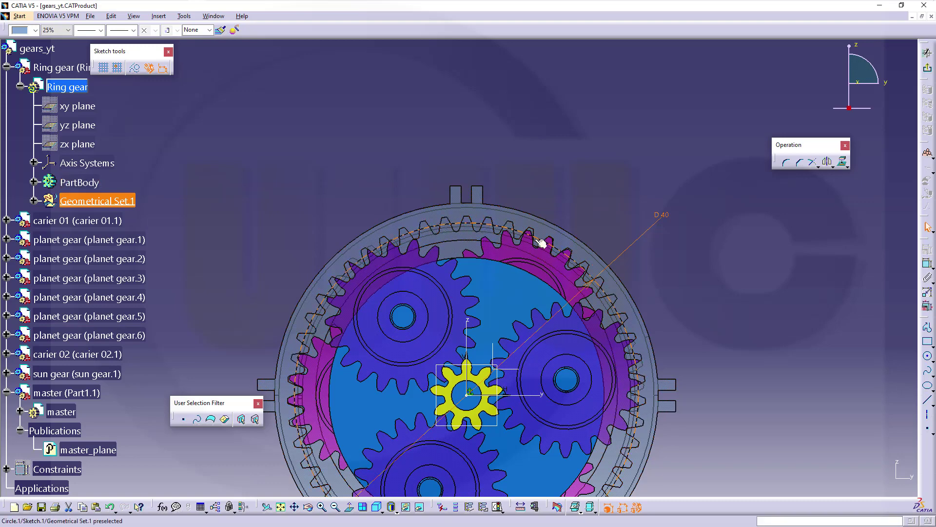
click(589, 282)
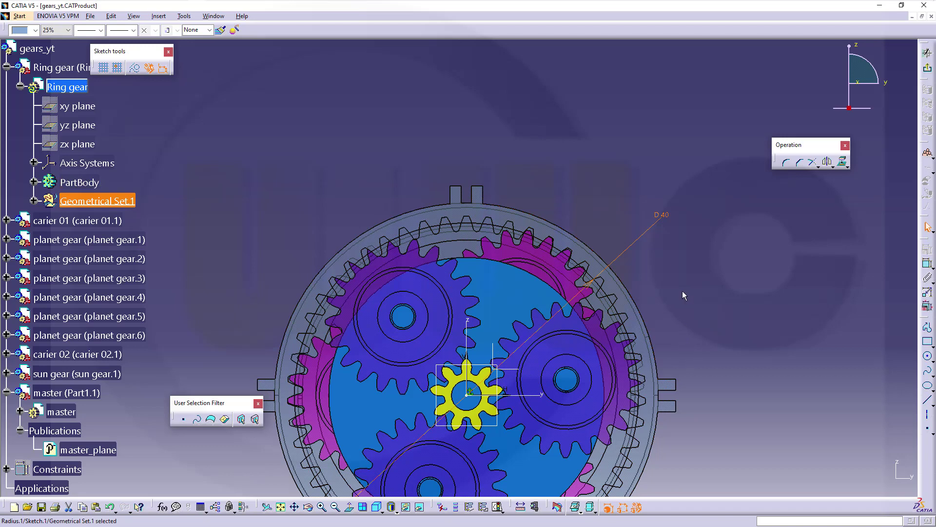
click(928, 68)
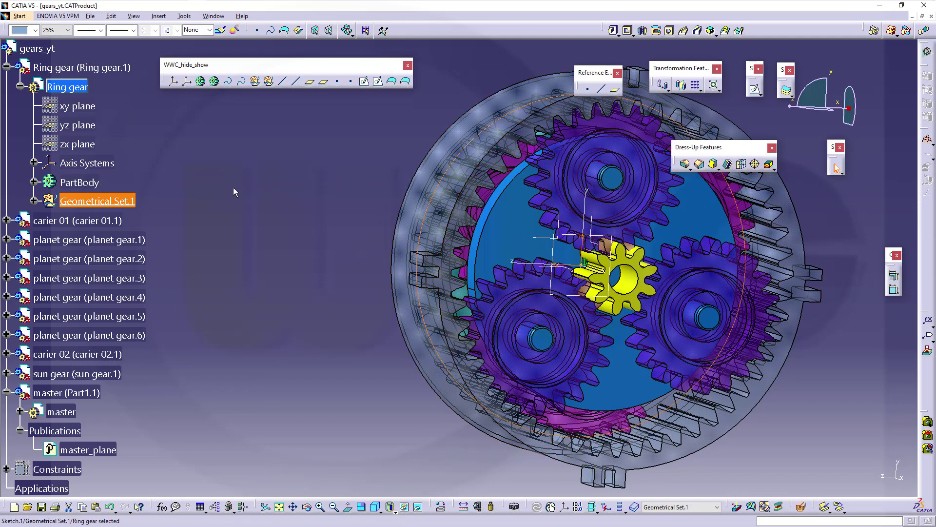
Step: Publish the Ring gear's Sketch.1 under the name ring_gear_curve
click(184, 16)
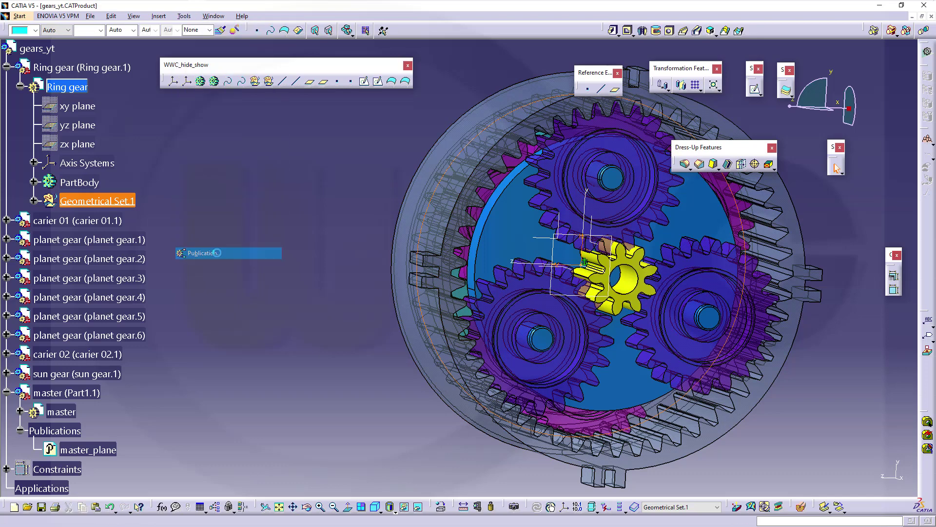
click(570, 411)
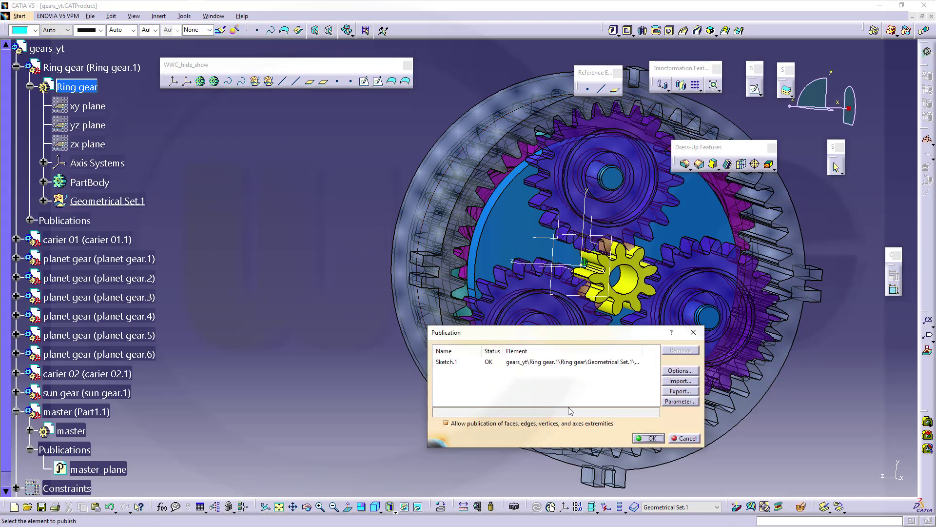
click(459, 362)
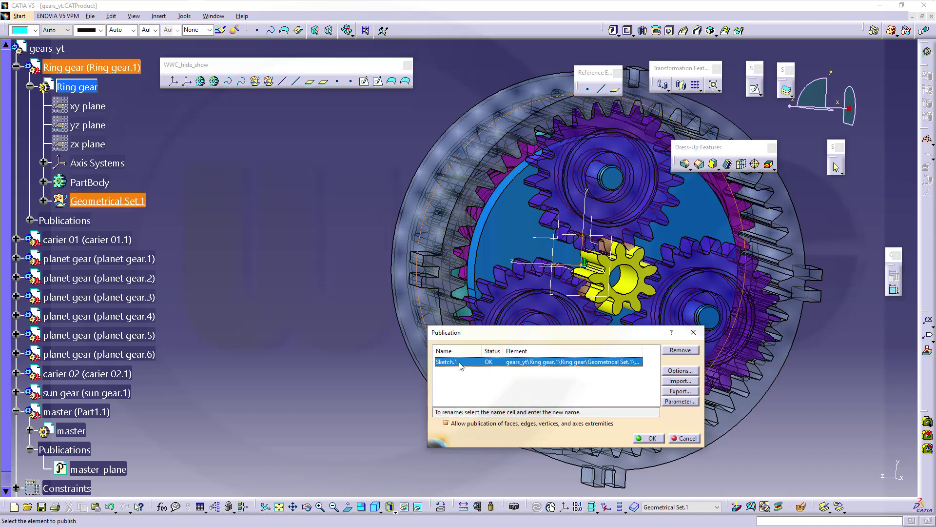
click(459, 363)
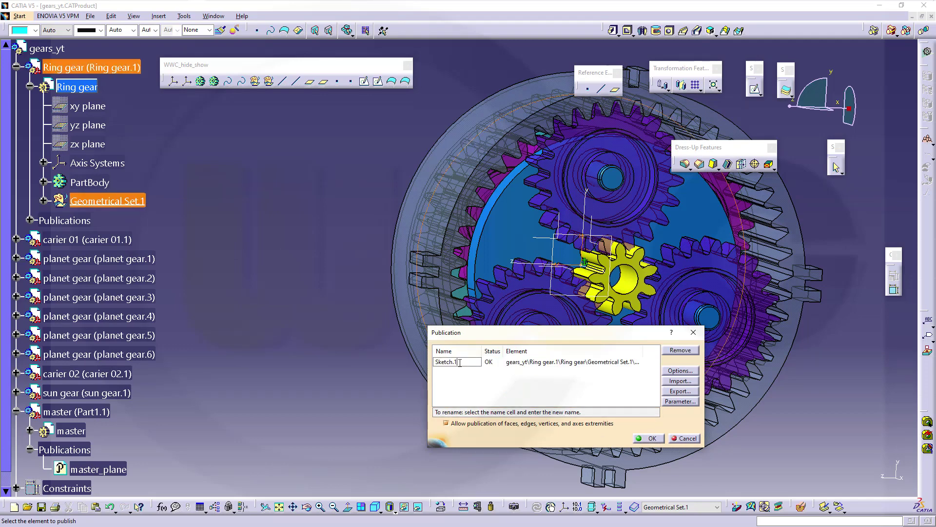
text(ring_gear_curve)
key(Return)
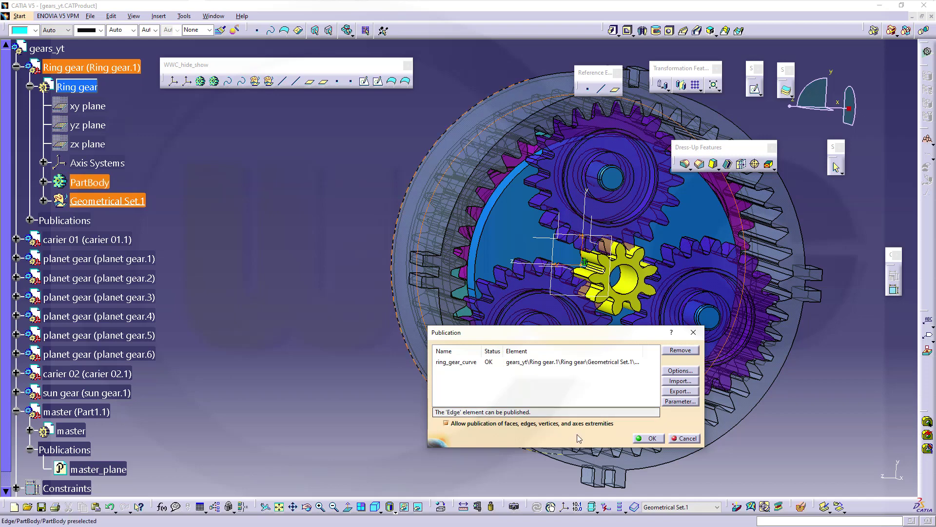
click(647, 438)
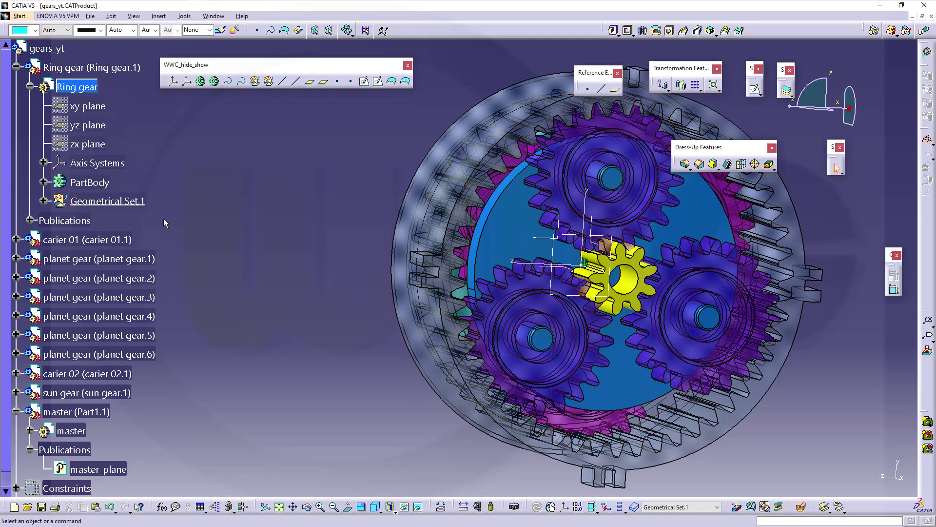
Step: Activate gears_yt and set ring_gear_curve's line thickness to 7: 2,3 mm
click(29, 87)
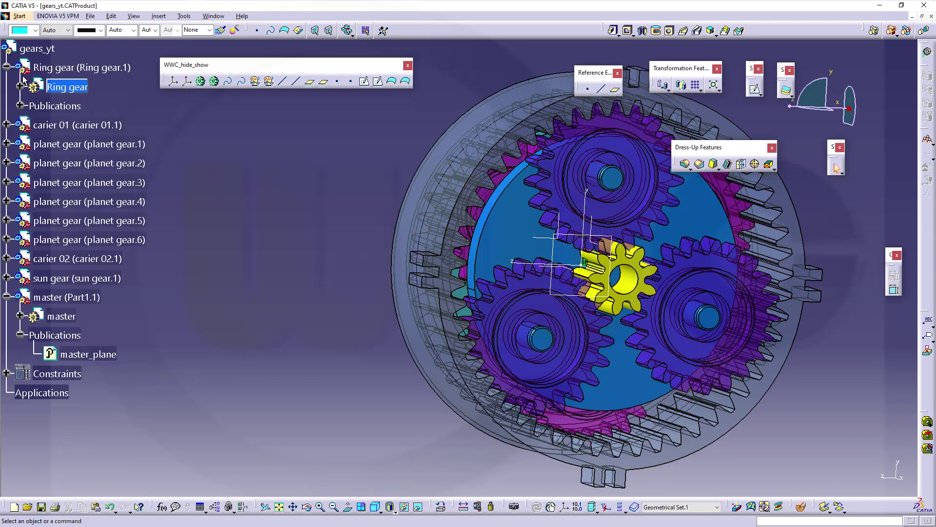
click(19, 106)
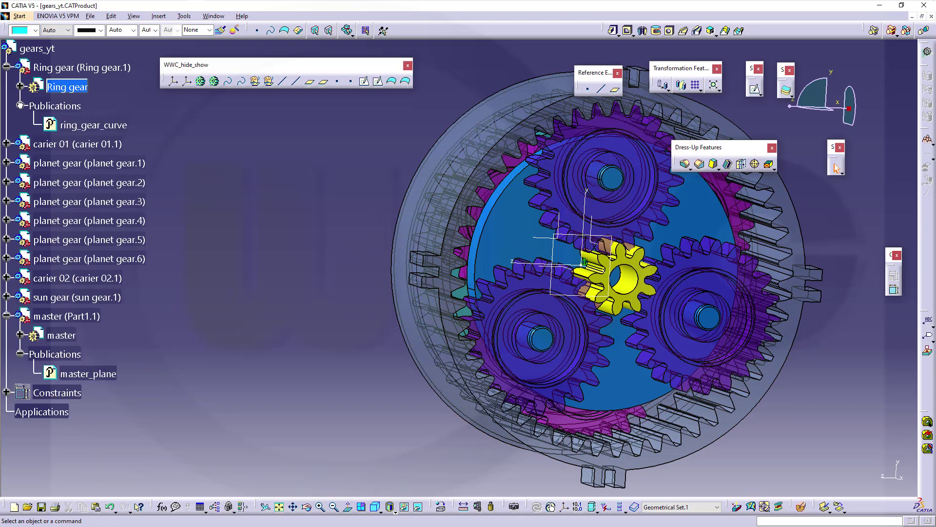
drag(10, 73, 20, 210)
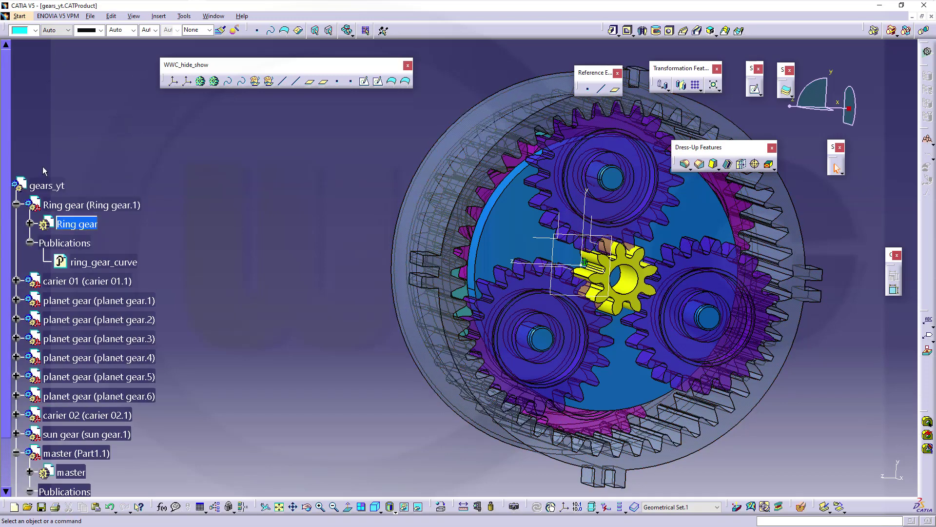
double_click(52, 189)
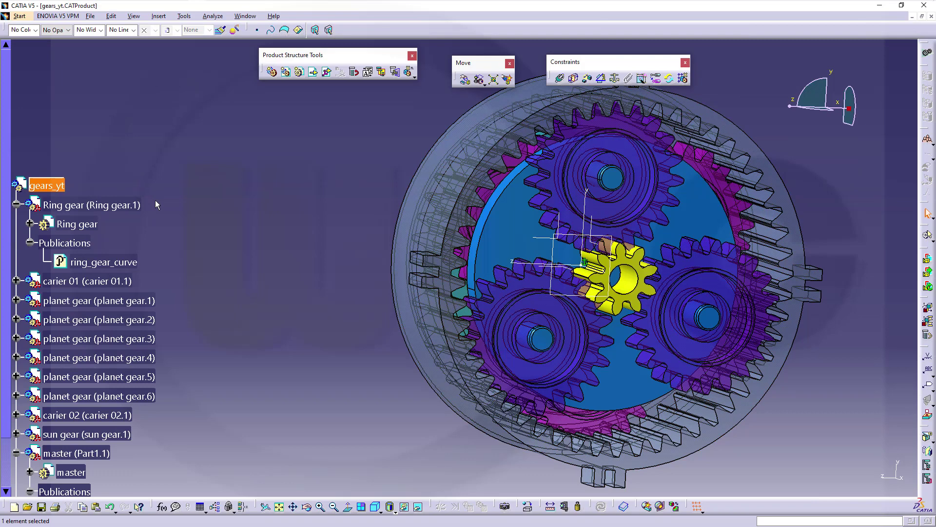
scroll(176, 210, down, 5)
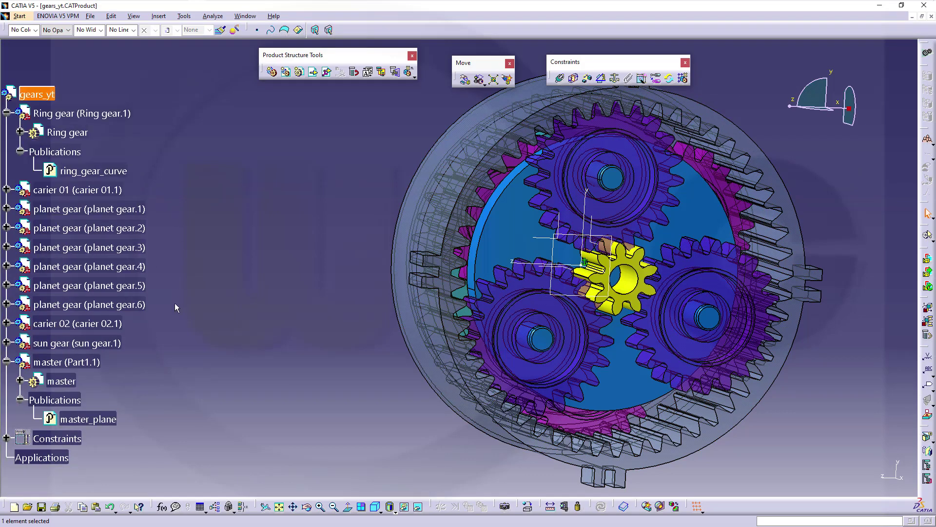
click(115, 174)
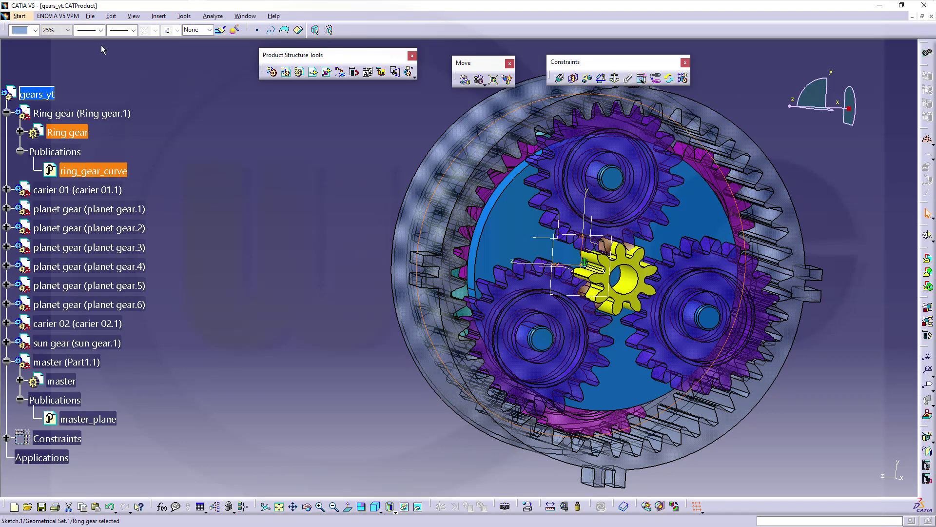
click(101, 29)
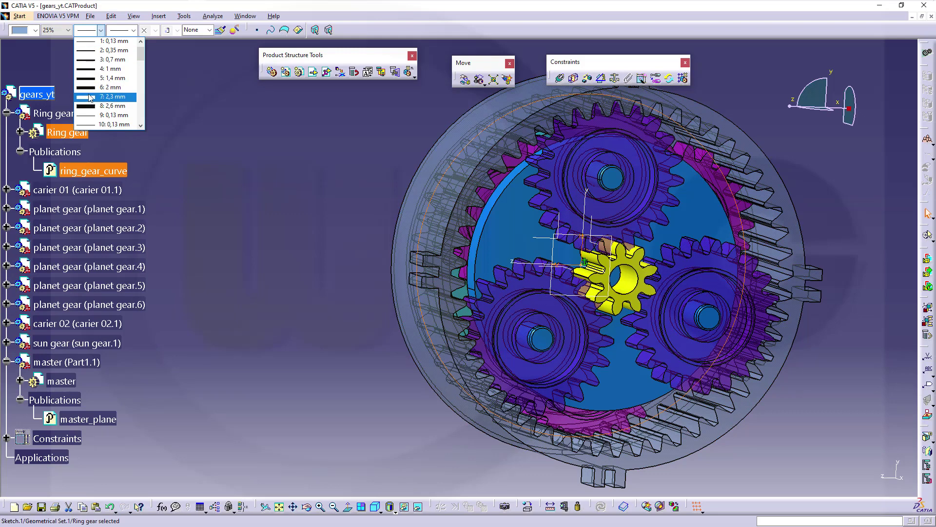
click(91, 97)
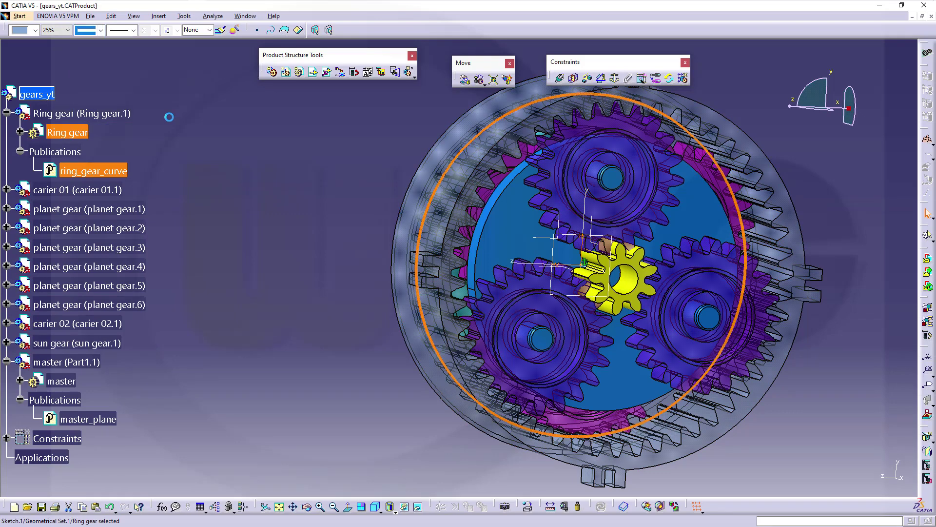
click(213, 139)
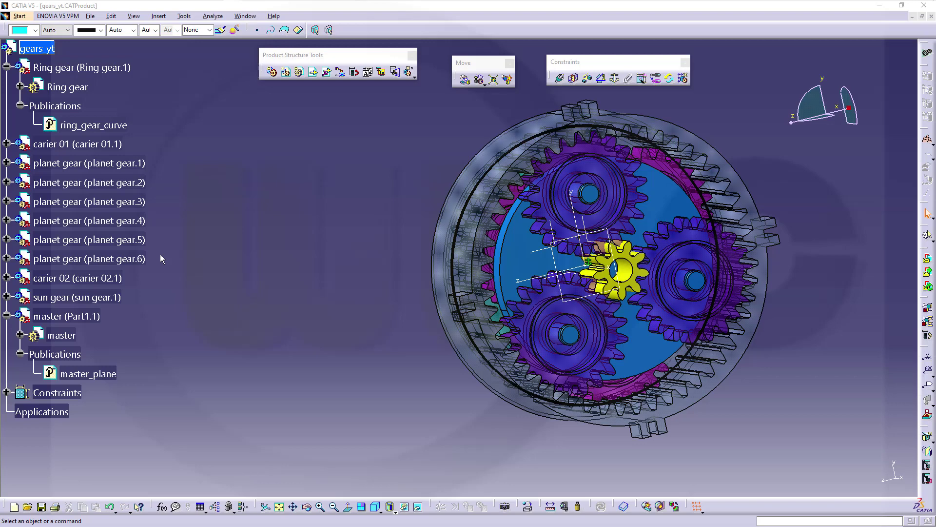
Step: Hide planet gears 4–6, carier 02 and the sun gear, then edit planet gear.1's part
click(88, 220)
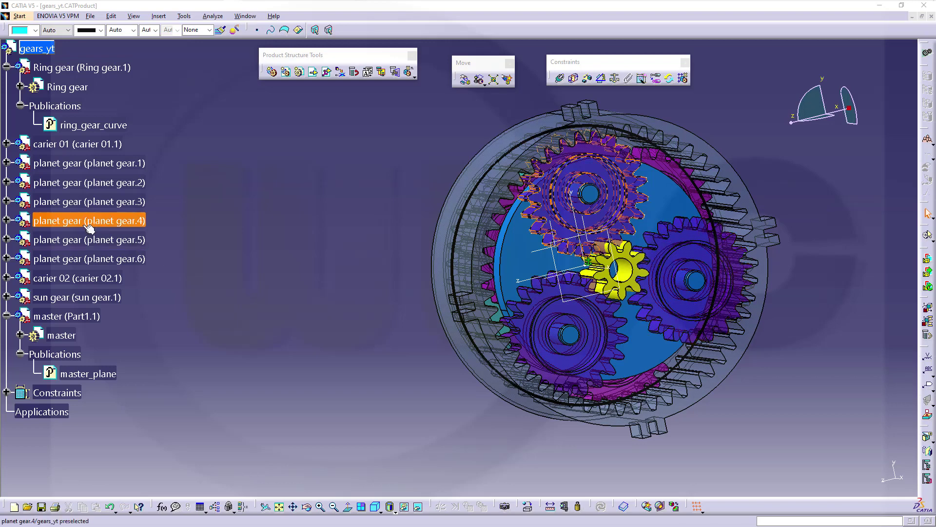
shift+click(71, 297)
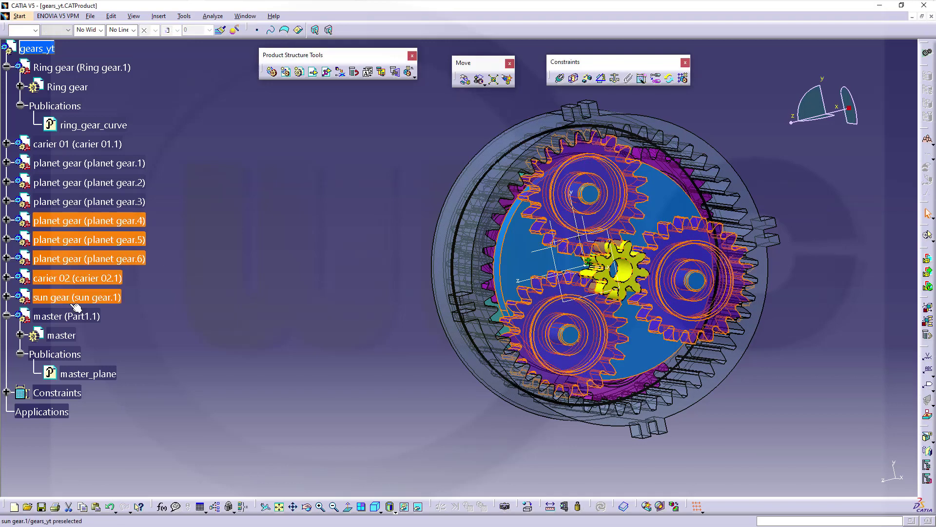
right_click(70, 303)
click(103, 334)
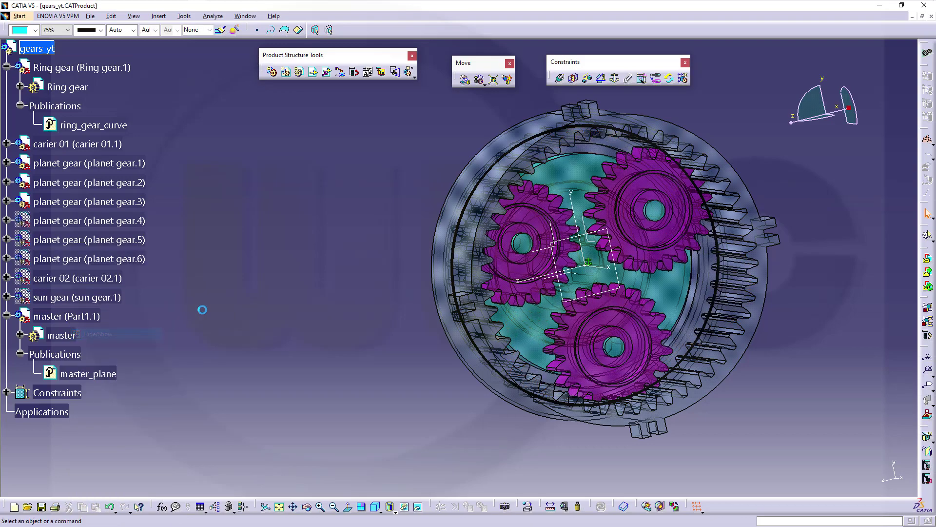
middle_drag(347, 271, 284, 272)
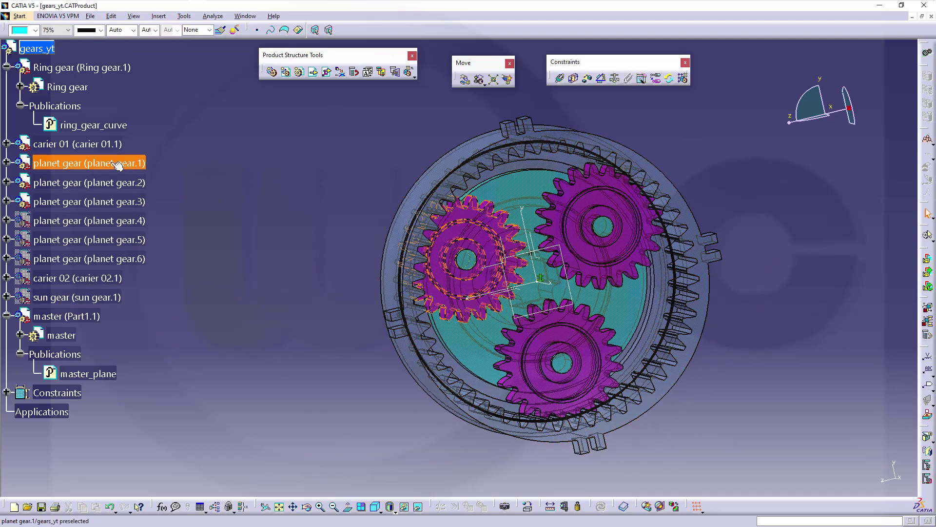
click(7, 163)
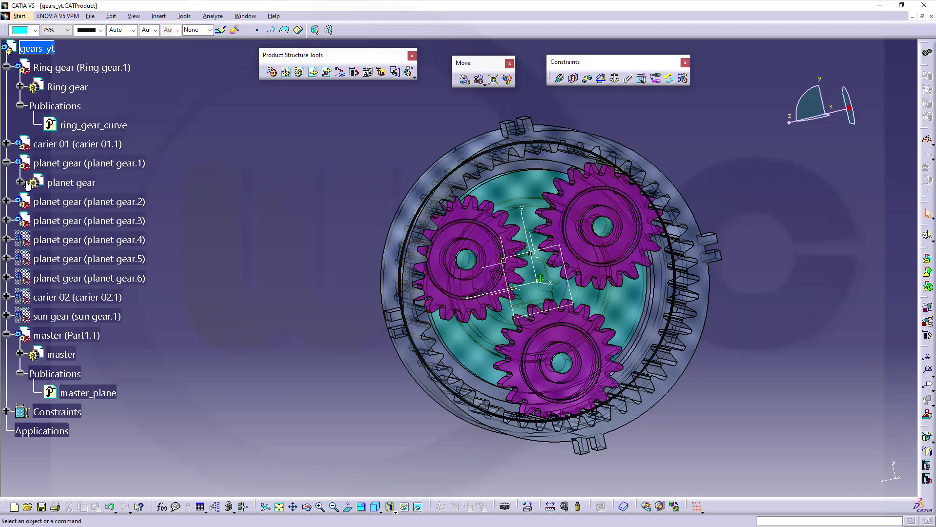
click(54, 184)
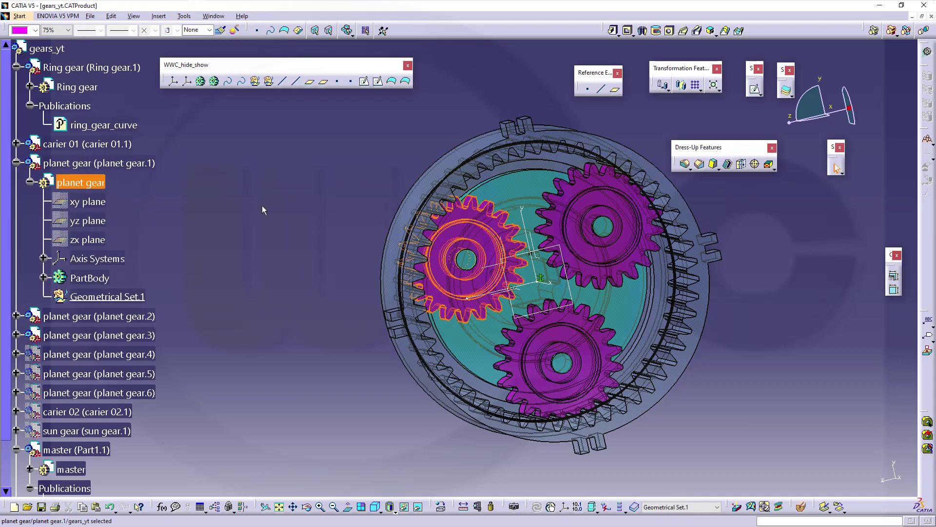
Step: Sketch on master_plane in planet gear.1 and draw a circle at the upper gear's centre
click(755, 89)
scroll(163, 340, down, 5)
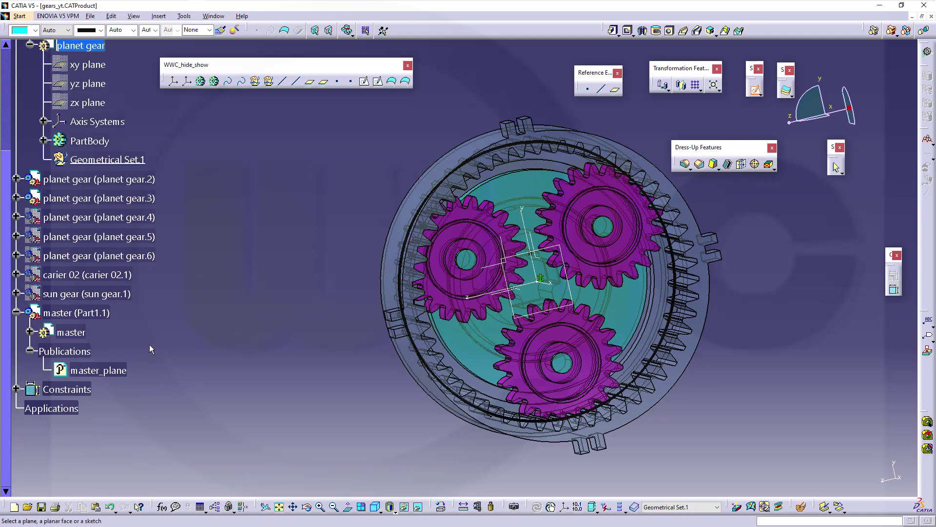
click(113, 367)
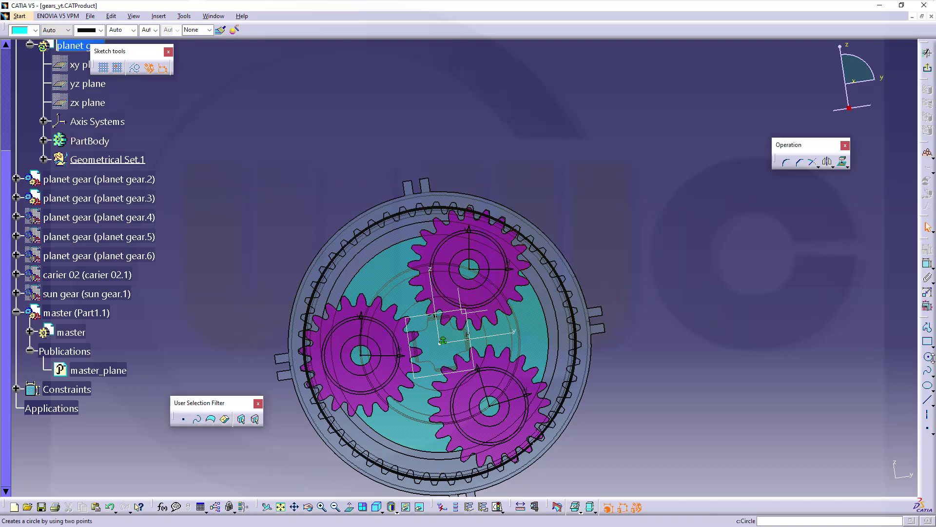
click(928, 357)
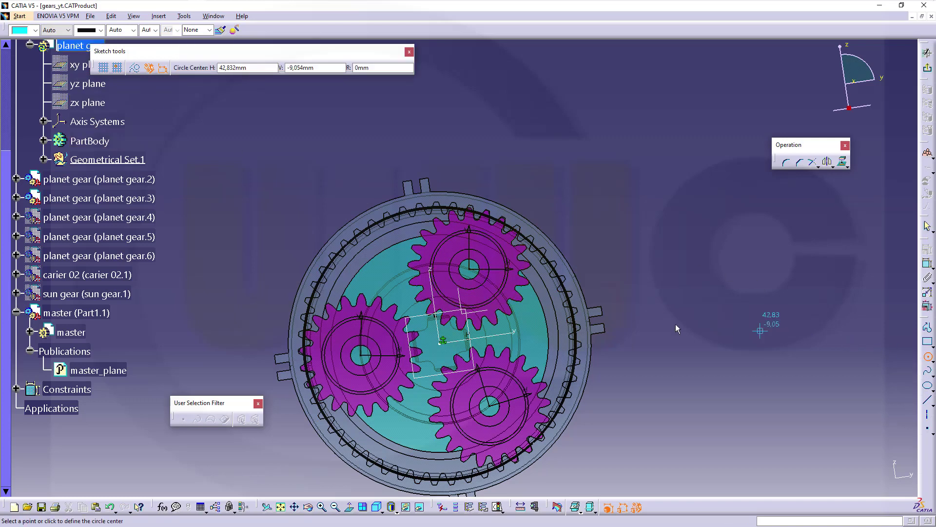
click(470, 269)
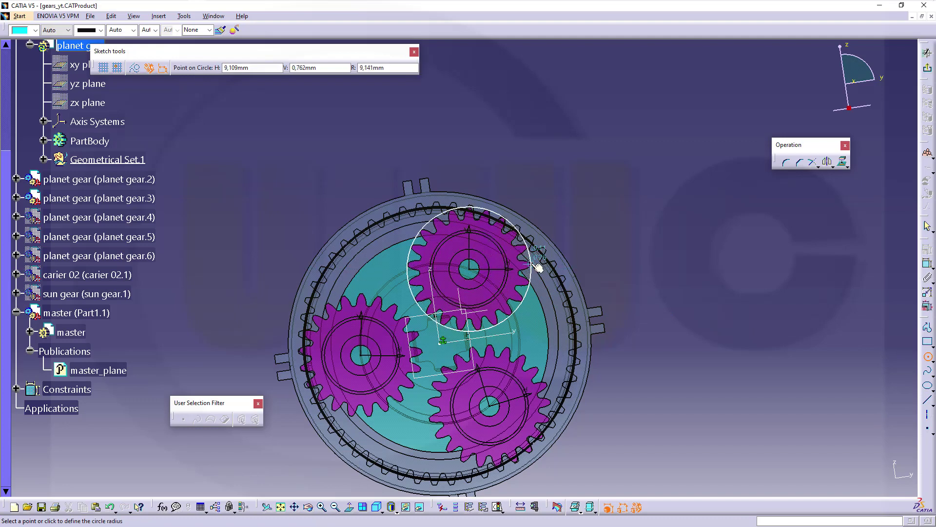
key(Escape)
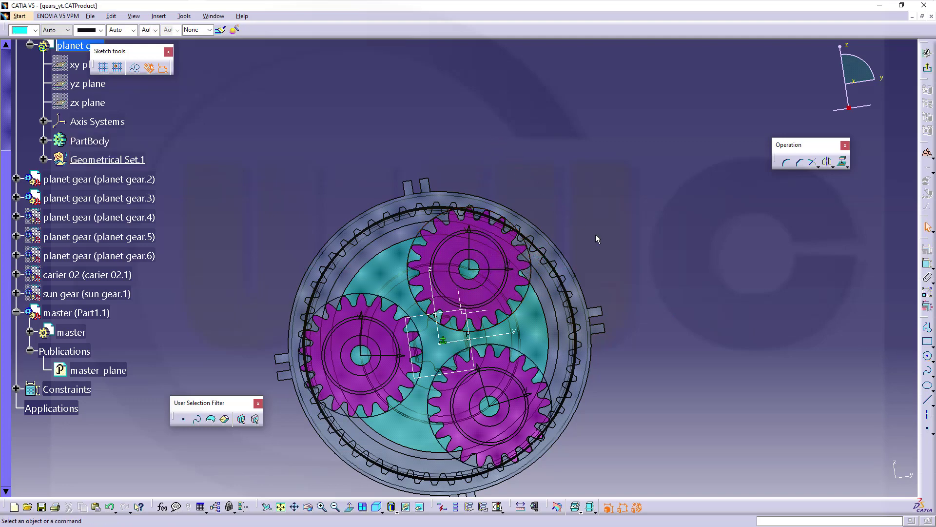
Step: Make the planet circle tangent to the ring circle and add its diameter dimension
middle_drag(599, 238, 606, 247)
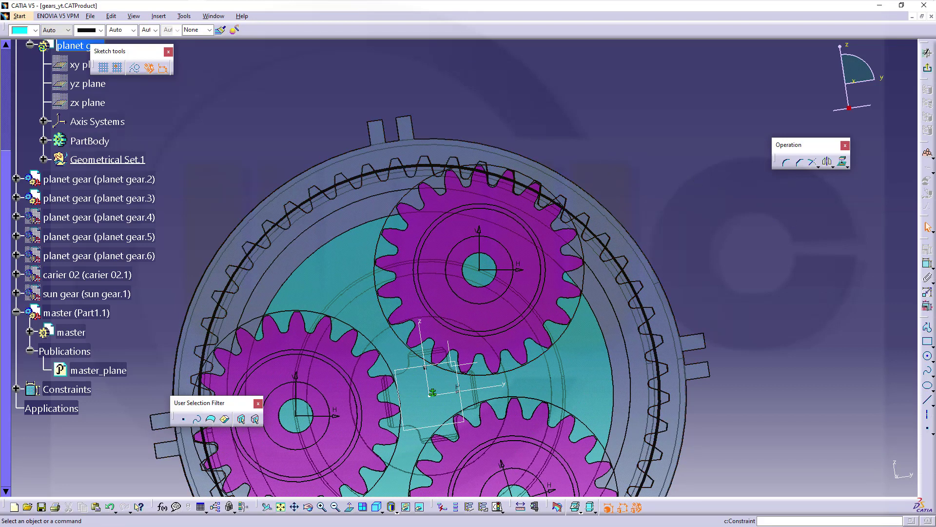
click(927, 264)
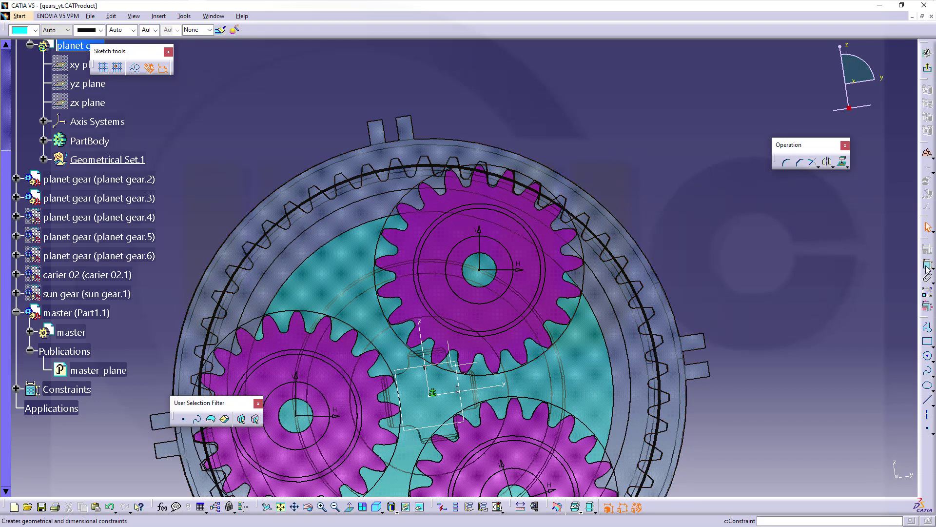
click(554, 192)
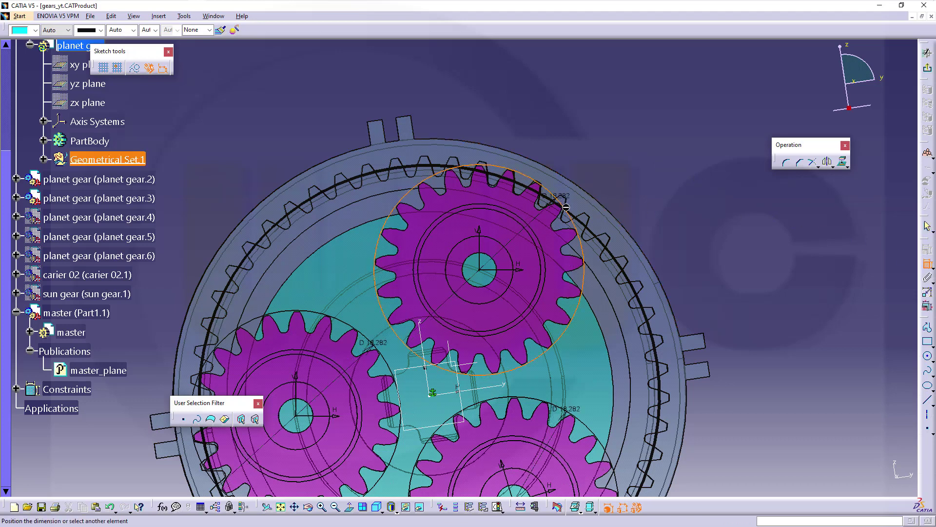
click(597, 235)
right_click(647, 219)
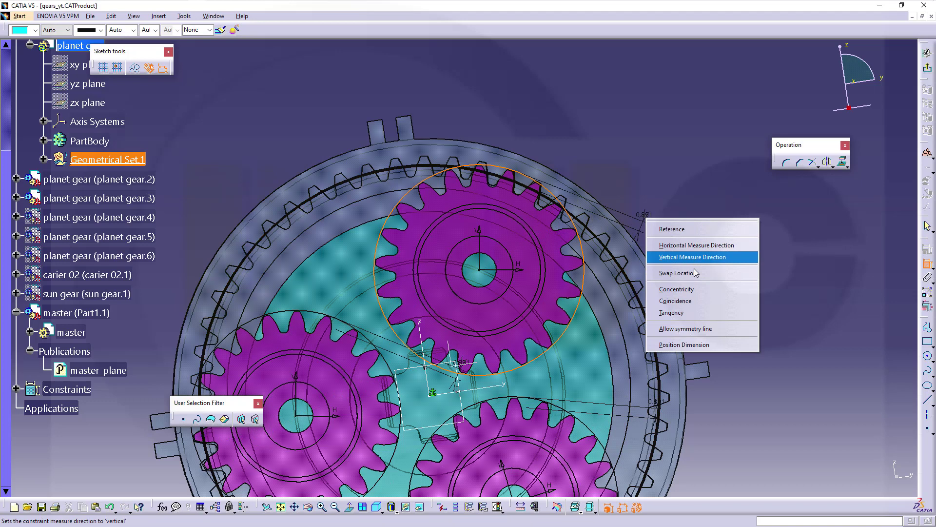
click(672, 312)
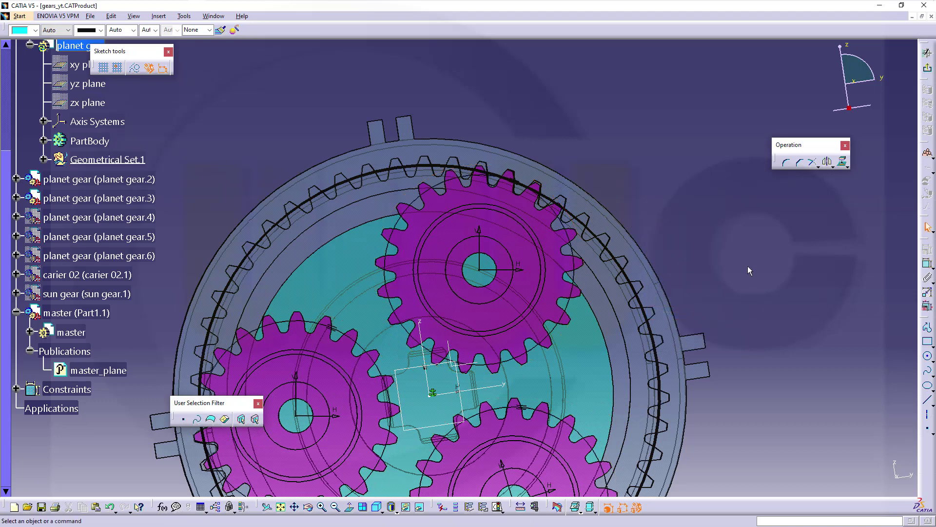
click(926, 264)
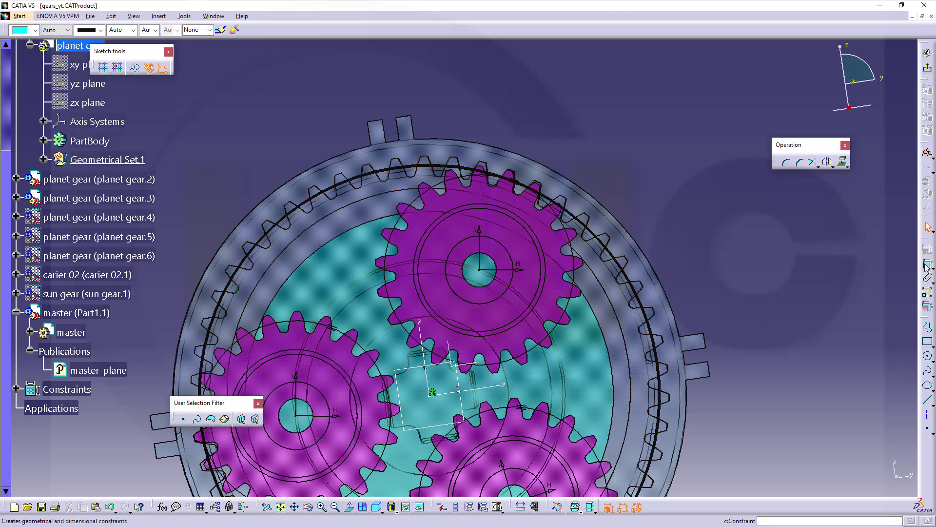
click(579, 280)
click(676, 220)
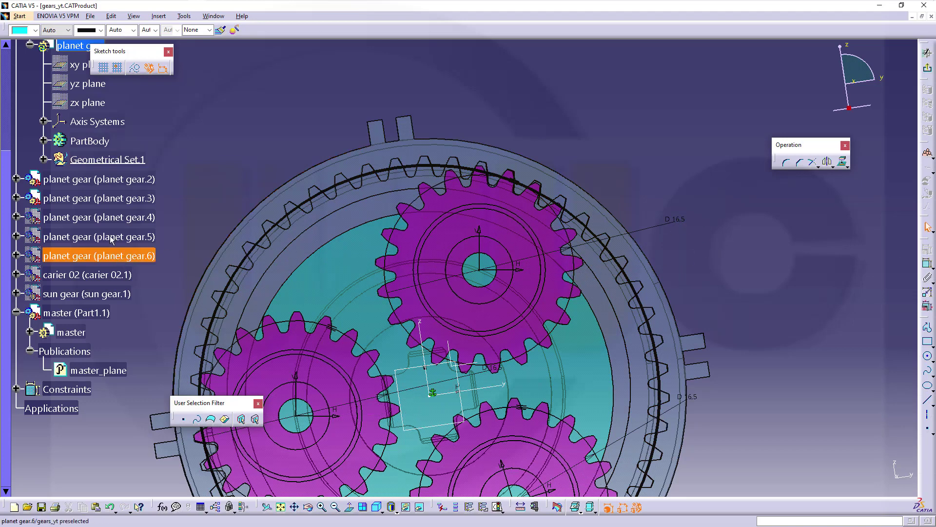
Step: Delete the Tangency.3 constraint from Sketch.1 in the tree
click(43, 159)
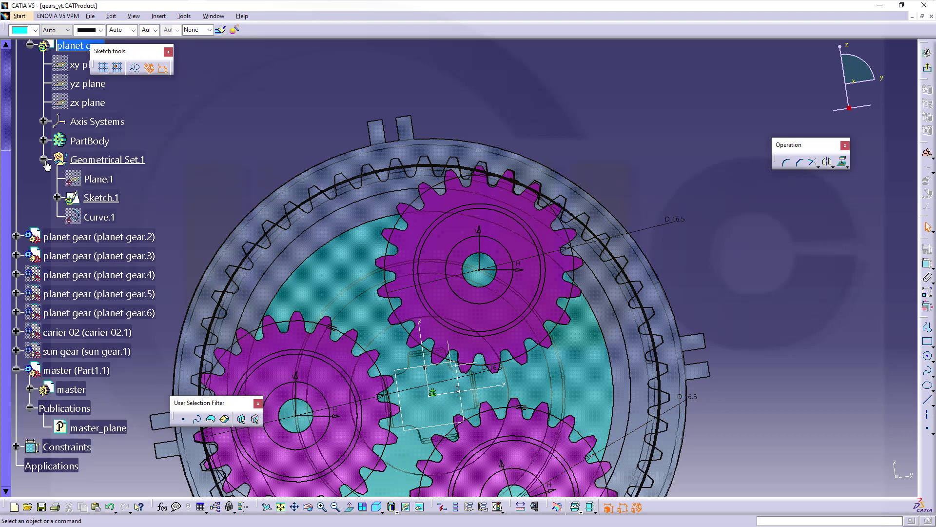
click(57, 197)
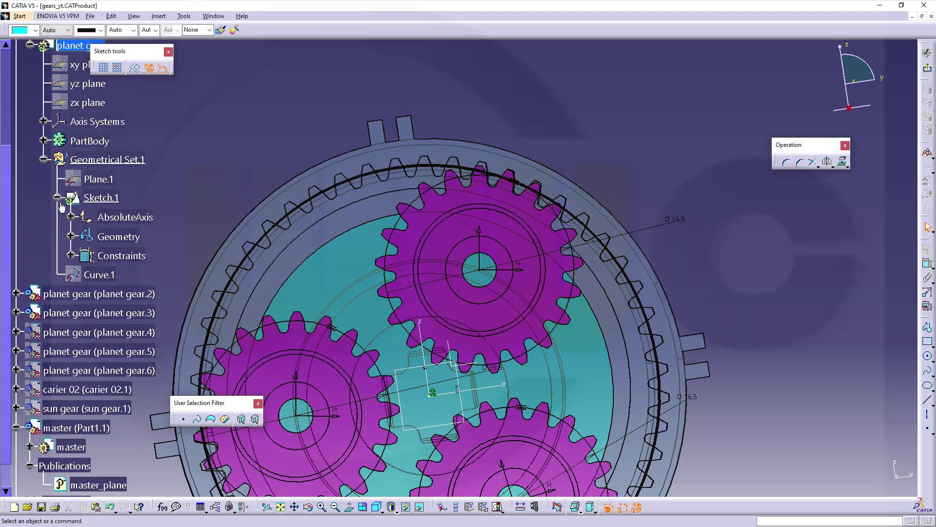
click(71, 256)
click(137, 275)
right_click(142, 275)
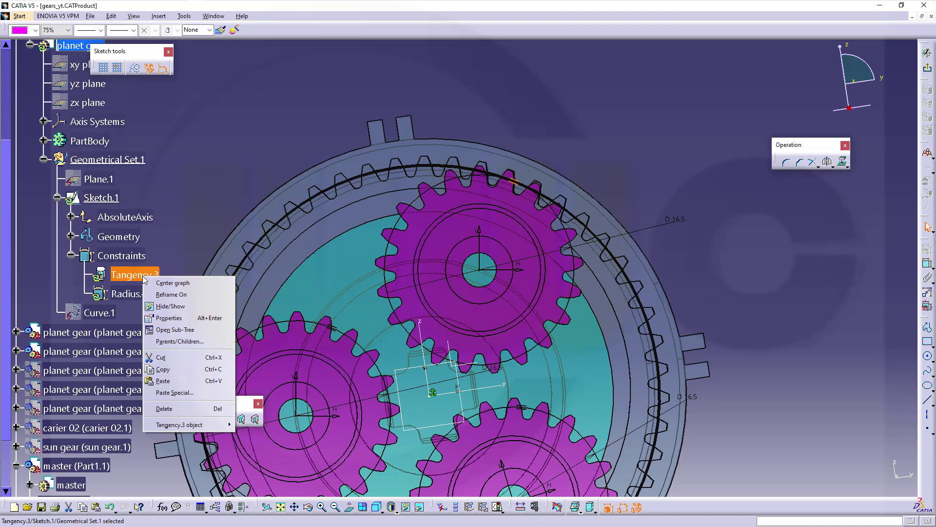
click(165, 408)
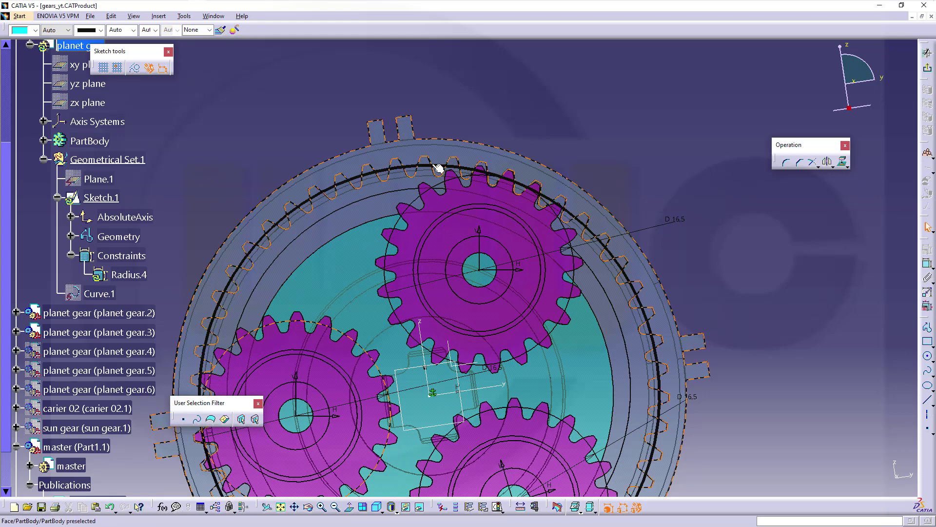
Step: Exit the sketch and publish Sketch.1 as planet_gear_curve_1
click(927, 67)
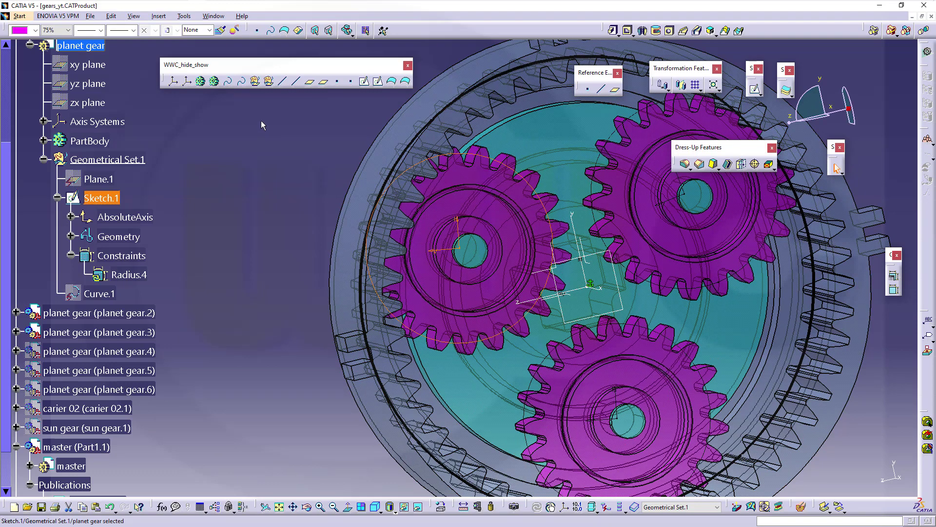
click(184, 16)
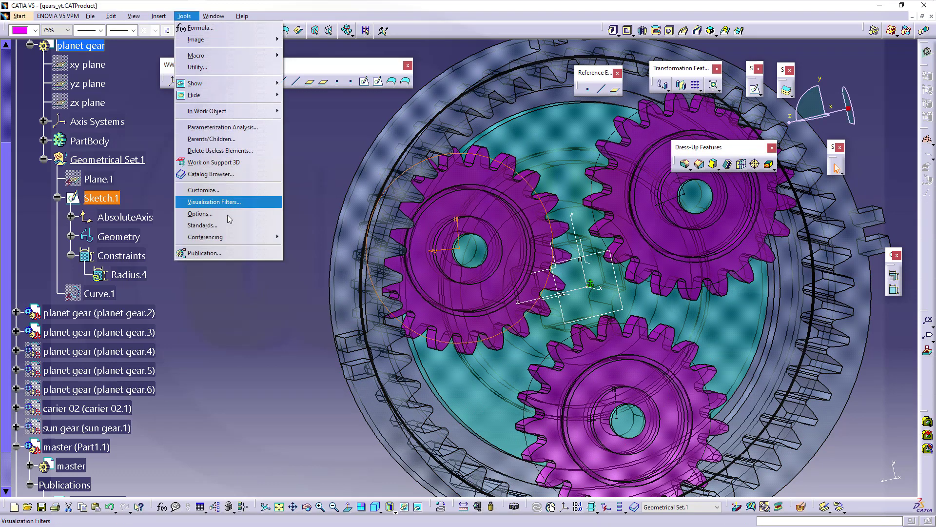
click(227, 251)
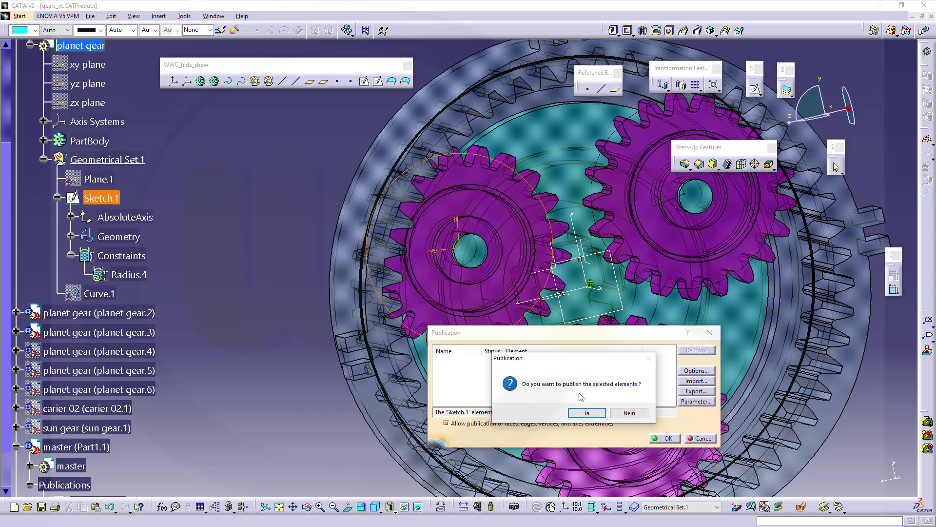
click(587, 414)
click(454, 362)
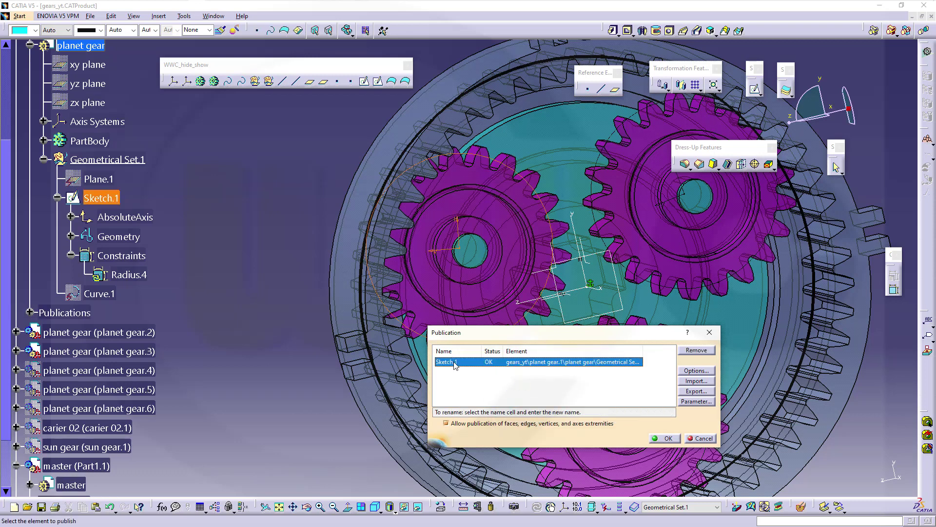
click(462, 366)
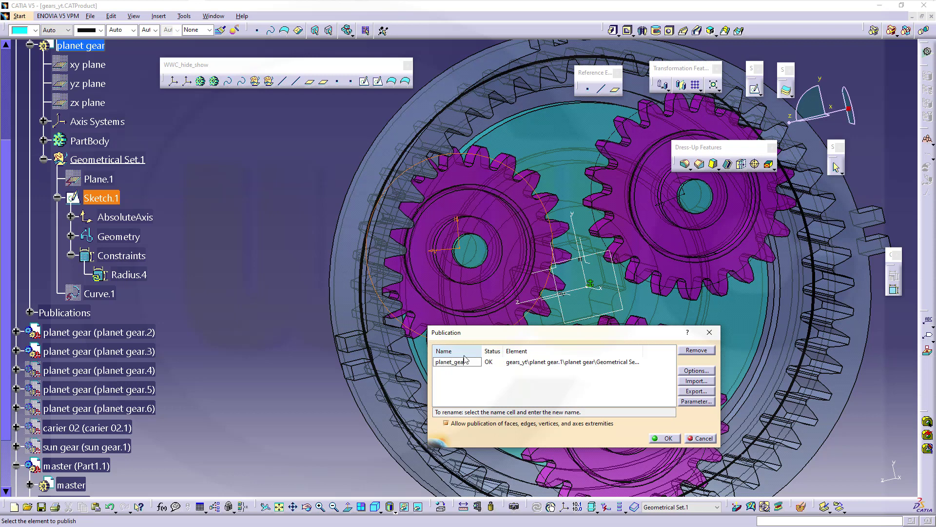
text(e_1)
click(576, 405)
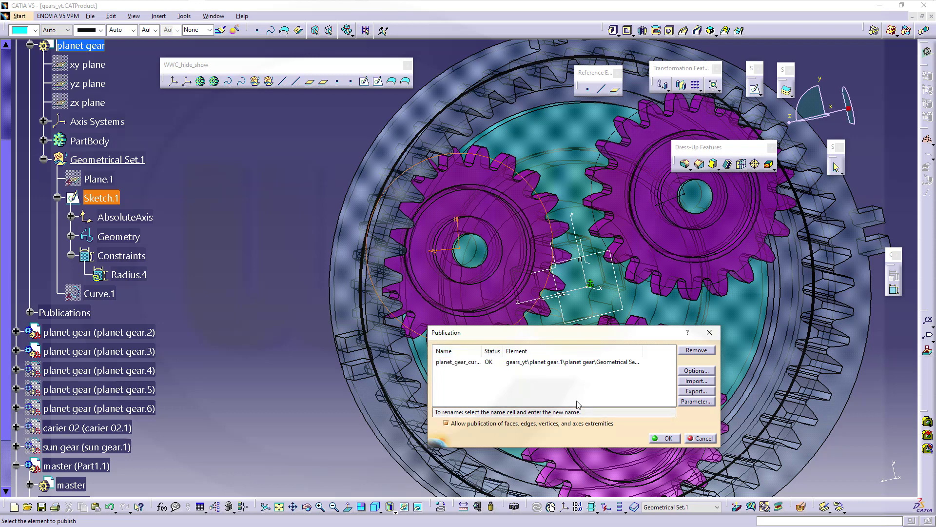
click(663, 439)
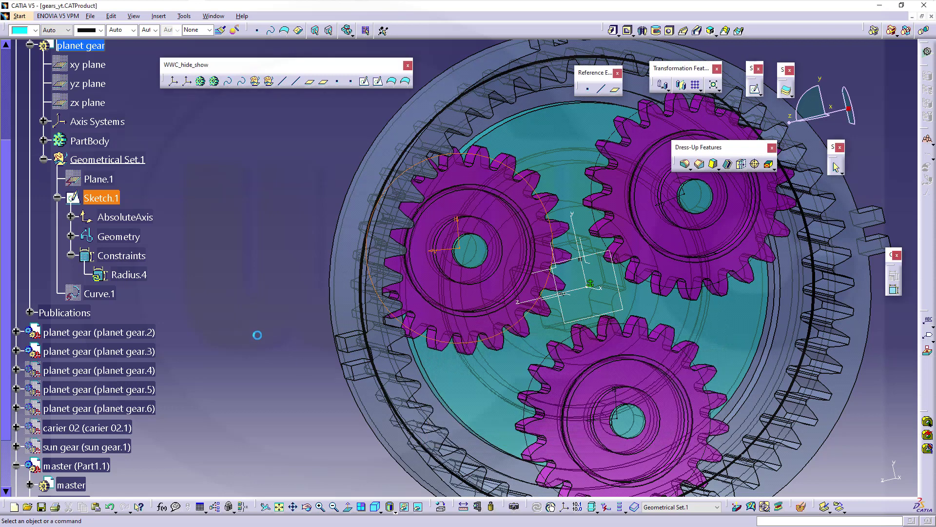
Step: Collapse Geometrical Set.1 and the planet gear part, showing its publications
click(44, 159)
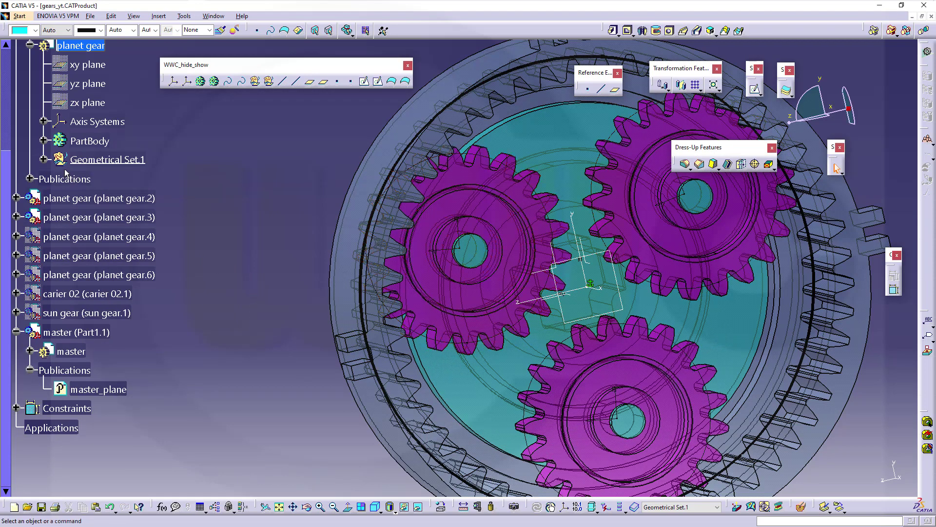
click(29, 179)
scroll(39, 131, up, 3)
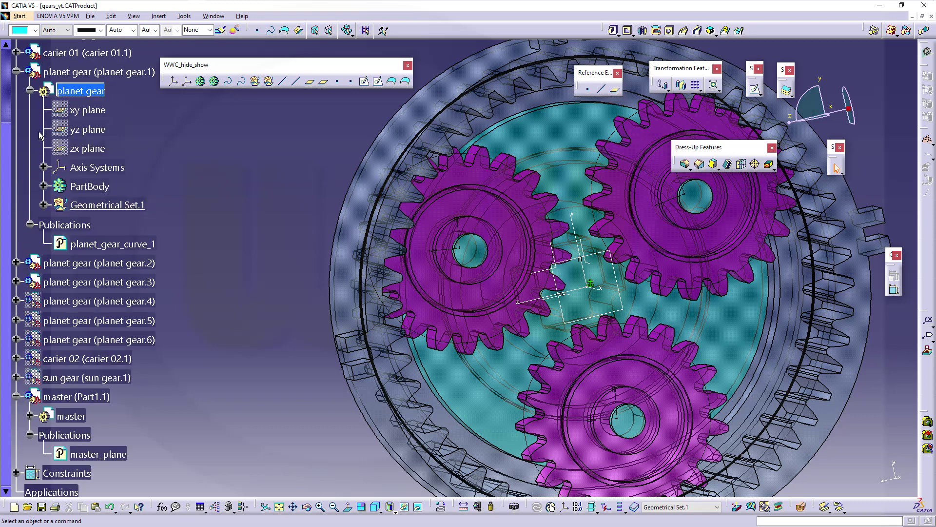
click(30, 228)
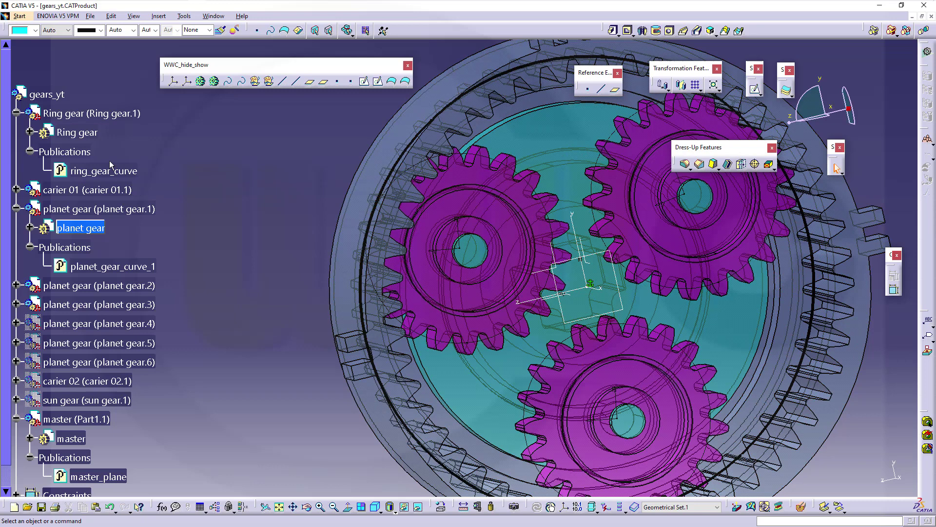
Step: Set planet_gear_curve_1's line thickness to 6: 2 mm
click(96, 267)
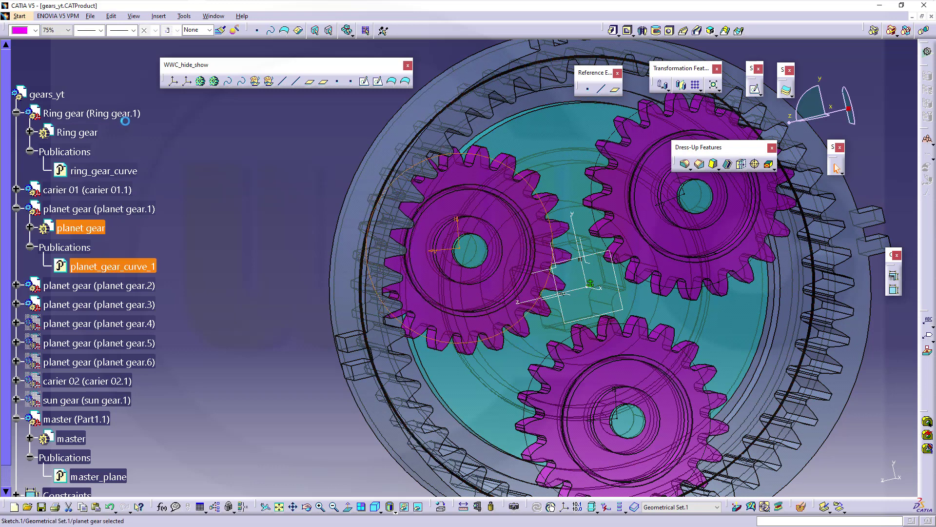
click(100, 30)
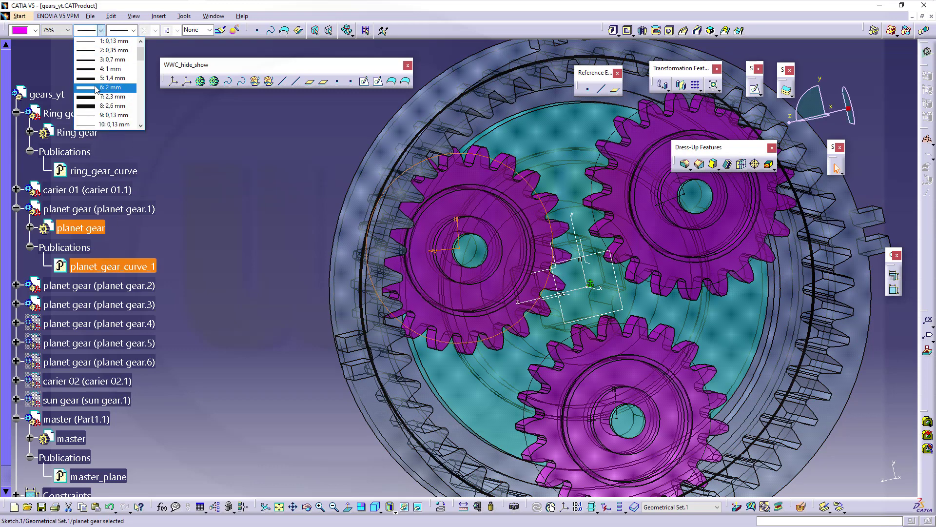
click(96, 88)
click(225, 192)
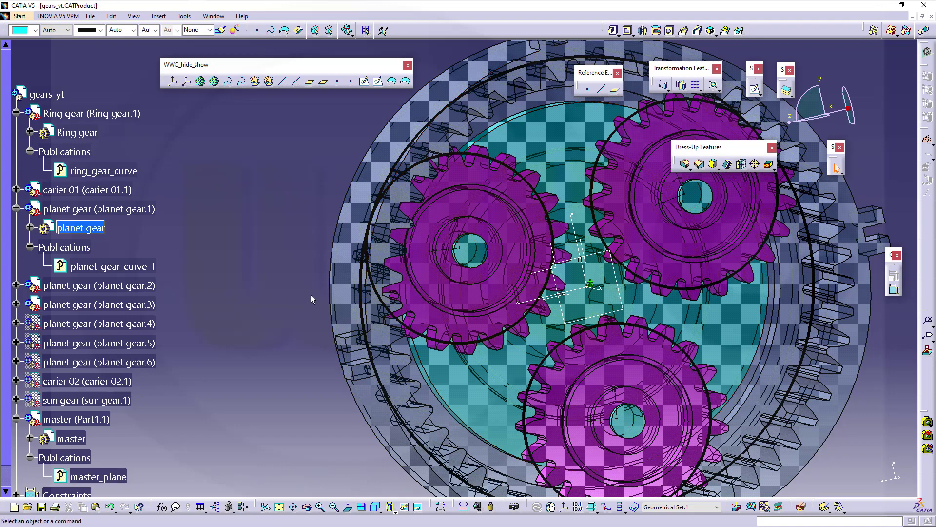
Step: Reactivate the gears_yt assembly and orbit to an oblique view
double_click(33, 92)
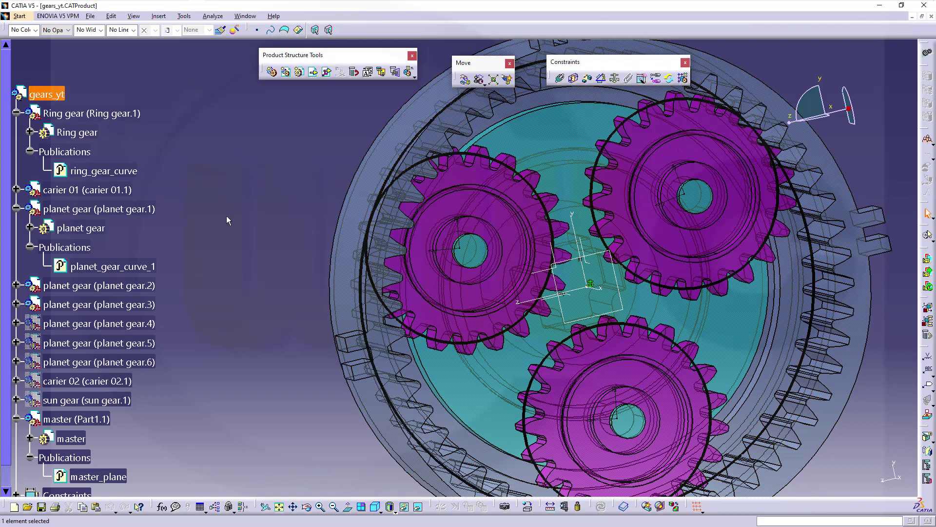
click(201, 213)
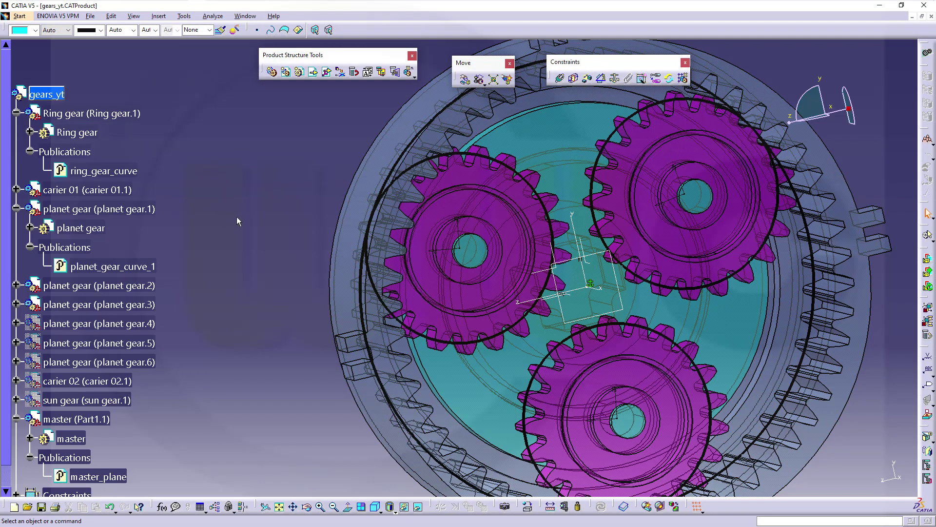
middle_drag(207, 211, 321, 230)
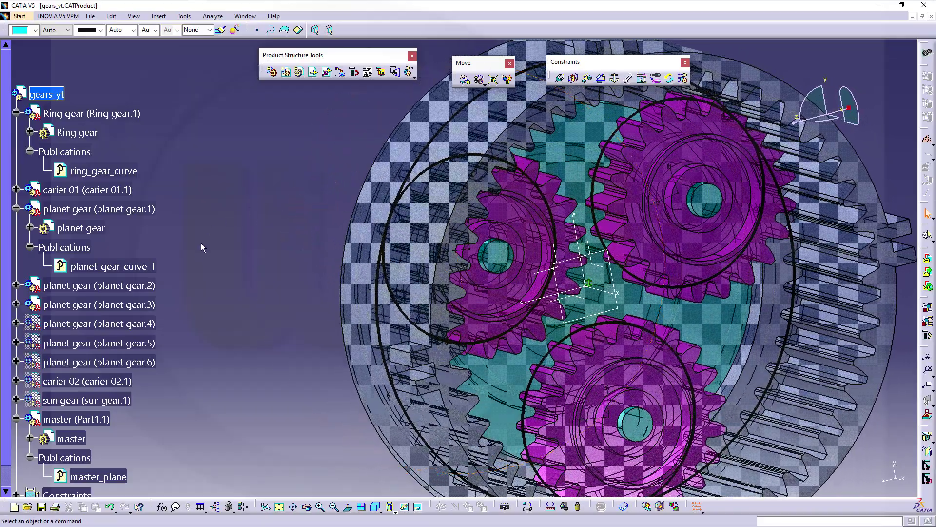
Step: Show the hidden carier 02 disc in the assembly
click(58, 381)
right_click(56, 380)
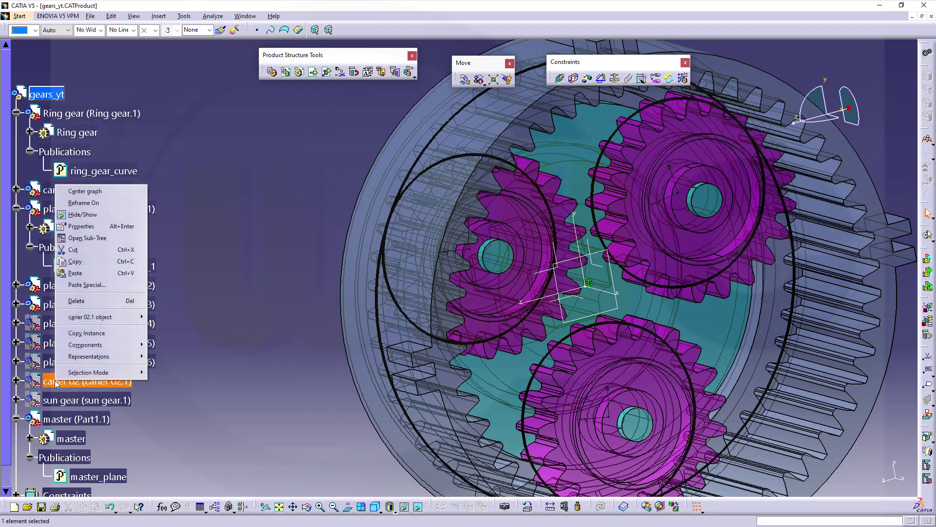
click(107, 215)
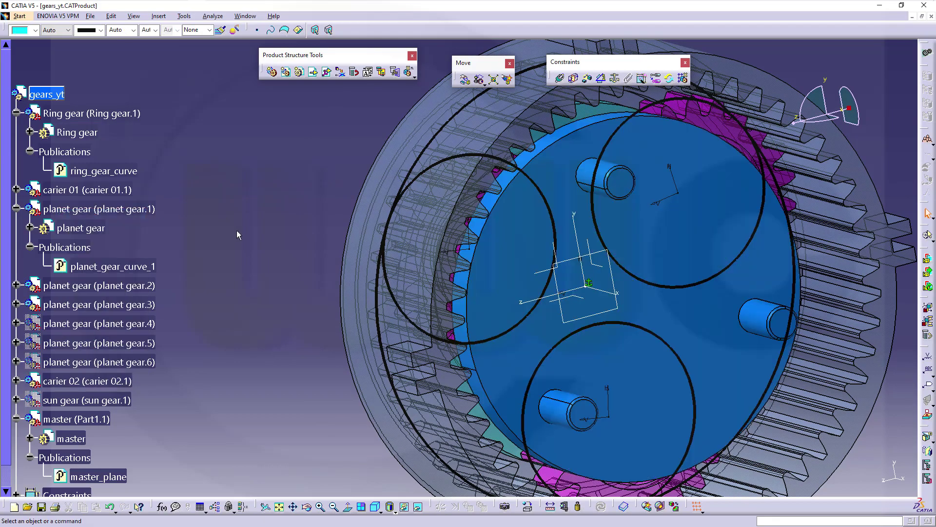
Step: Orbit the gear assembly round to a face-on view
middle_drag(237, 234, 389, 294)
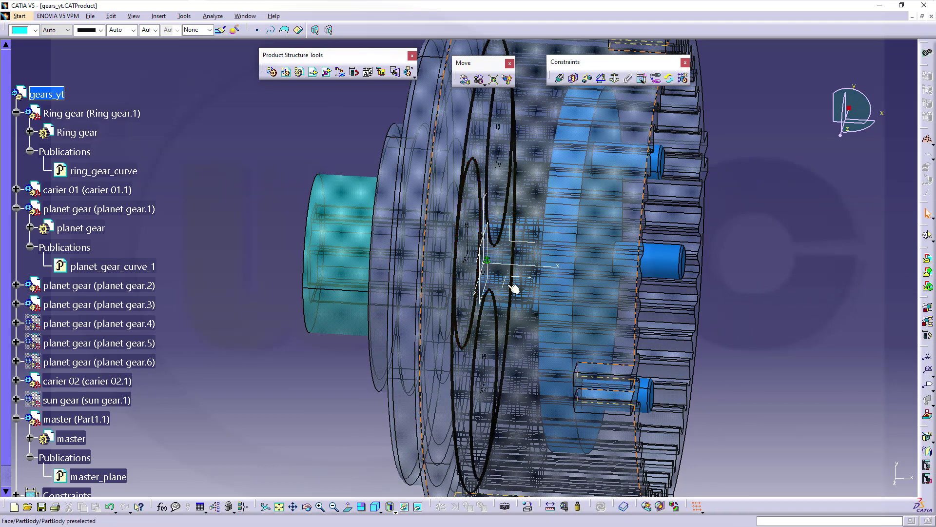
middle_drag(515, 290, 508, 250)
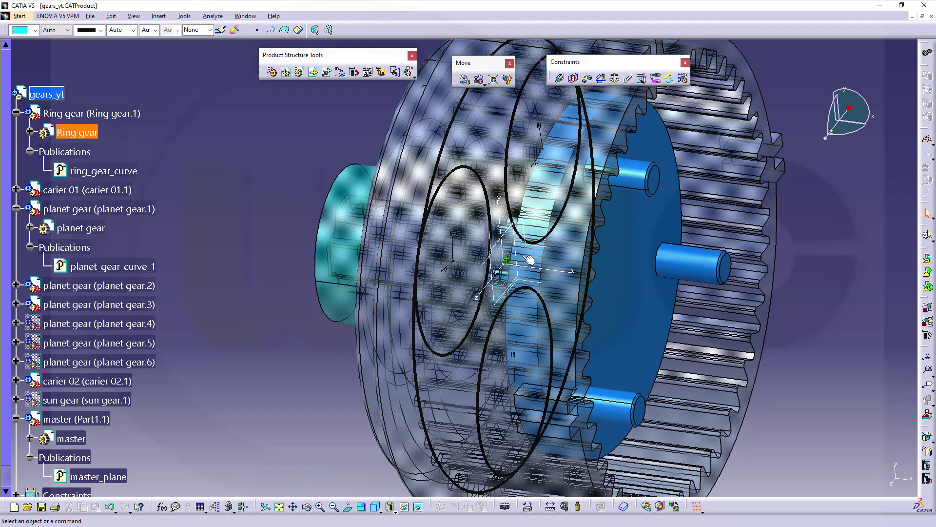
middle_drag(441, 290, 754, 278)
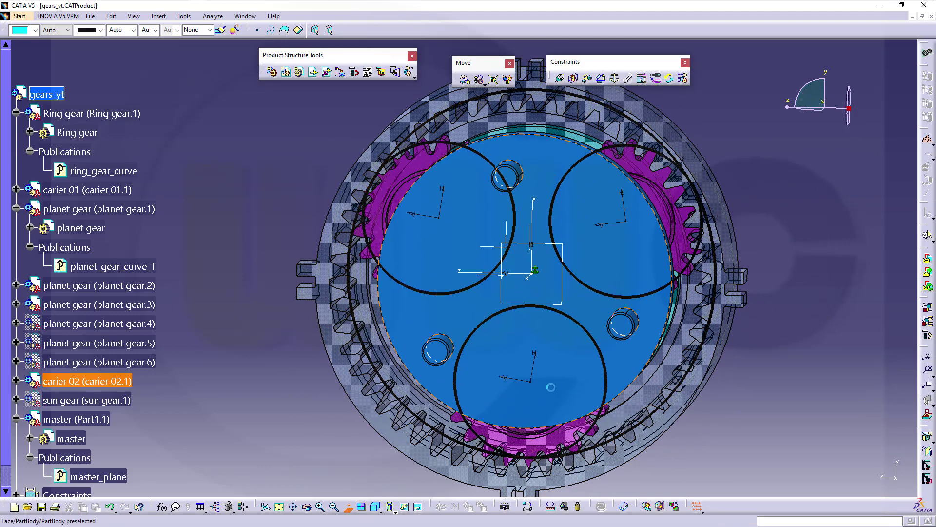
middle_drag(551, 387, 551, 387)
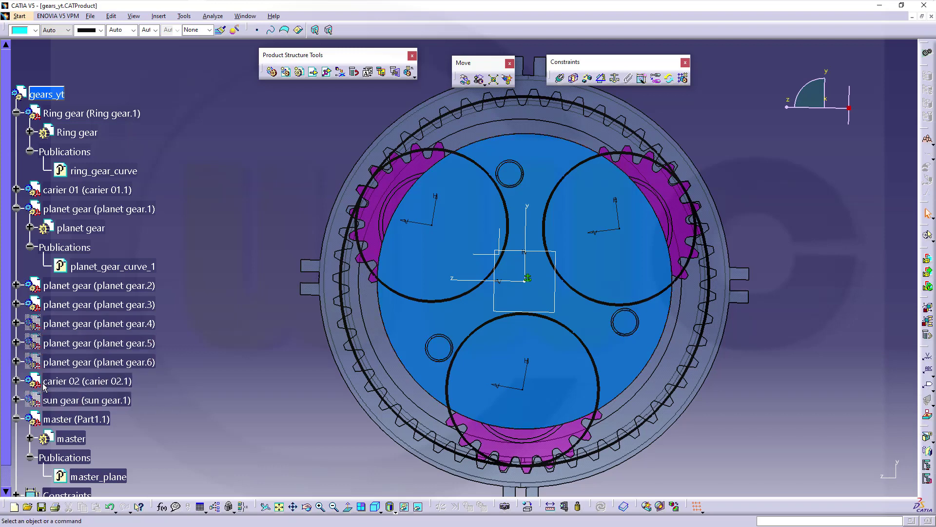
Step: Activate the carier 02 part and start a sketch on the published master_plane
click(17, 381)
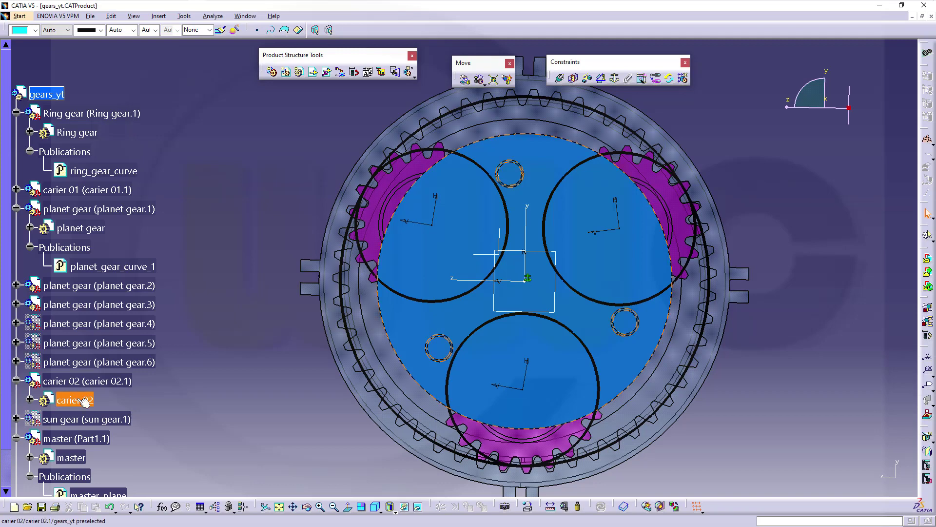
double_click(75, 399)
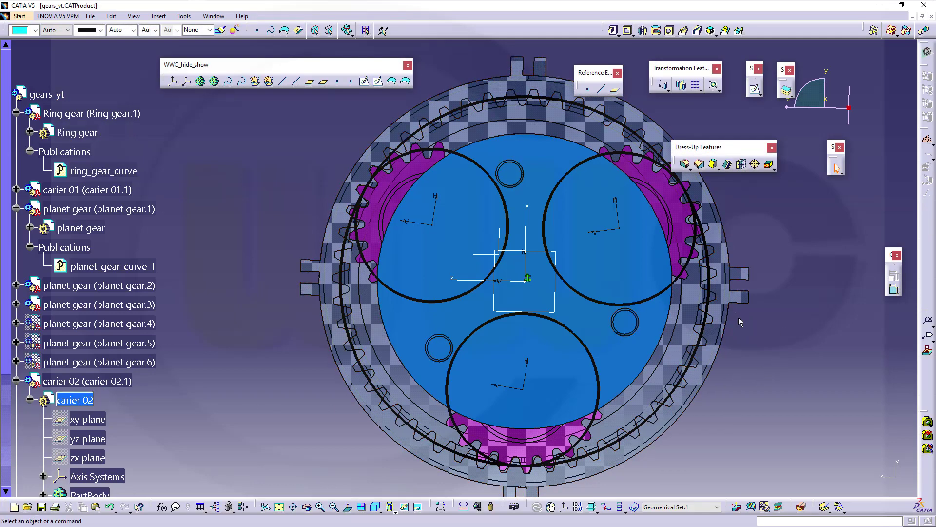
click(755, 89)
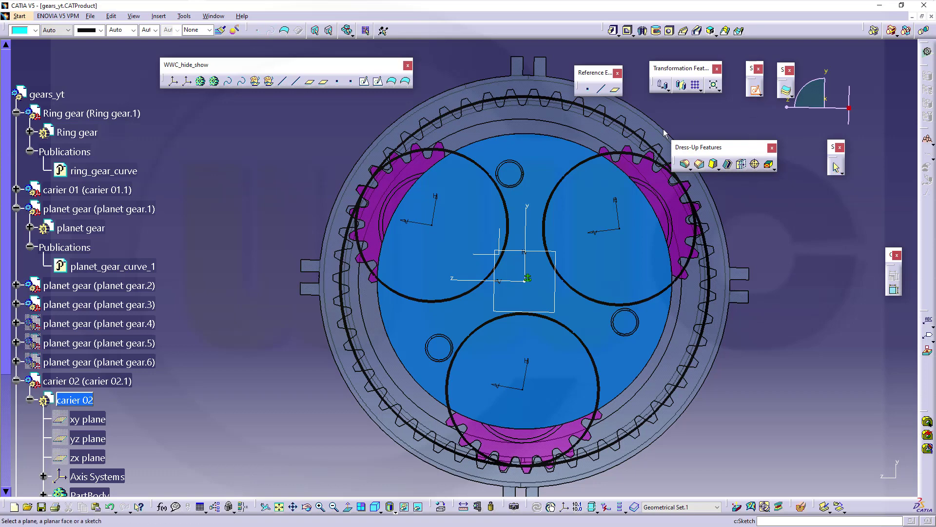
scroll(134, 408, down, 5)
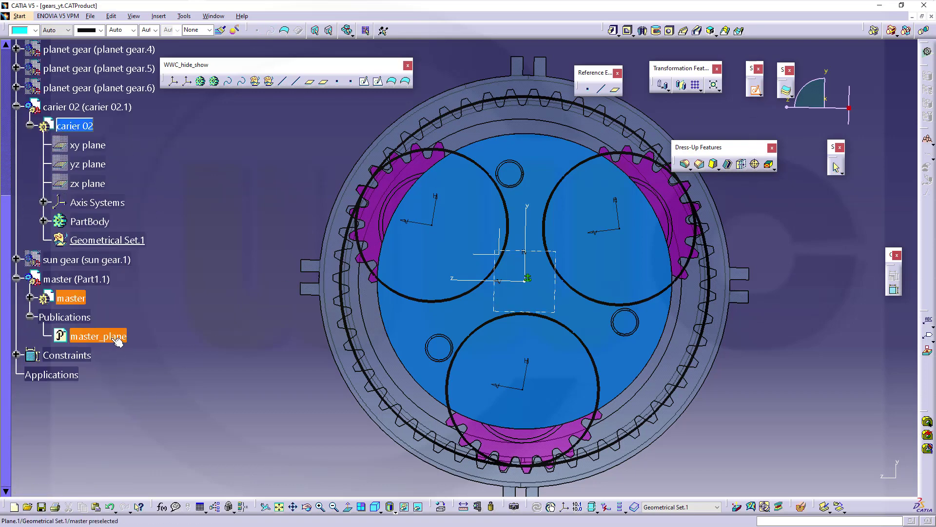
click(116, 340)
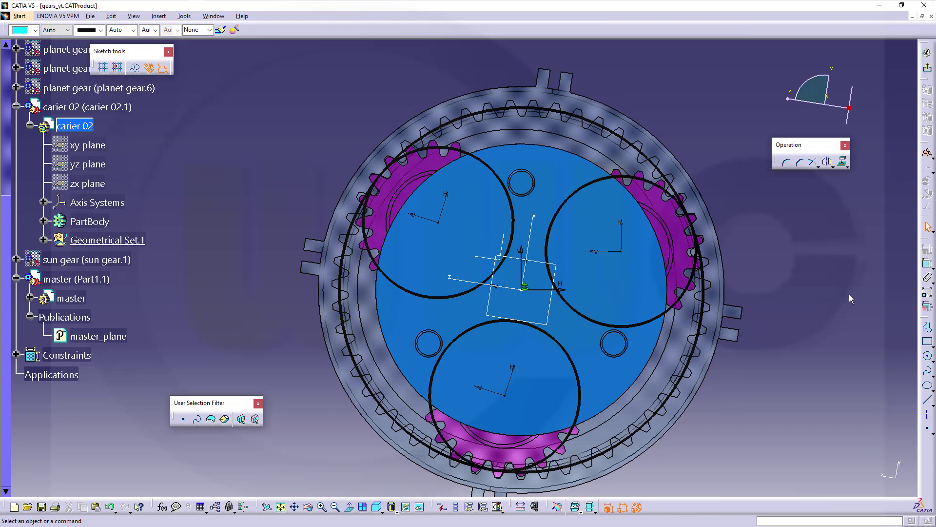
Step: Draw a small circle centred on the sketch origin
click(929, 358)
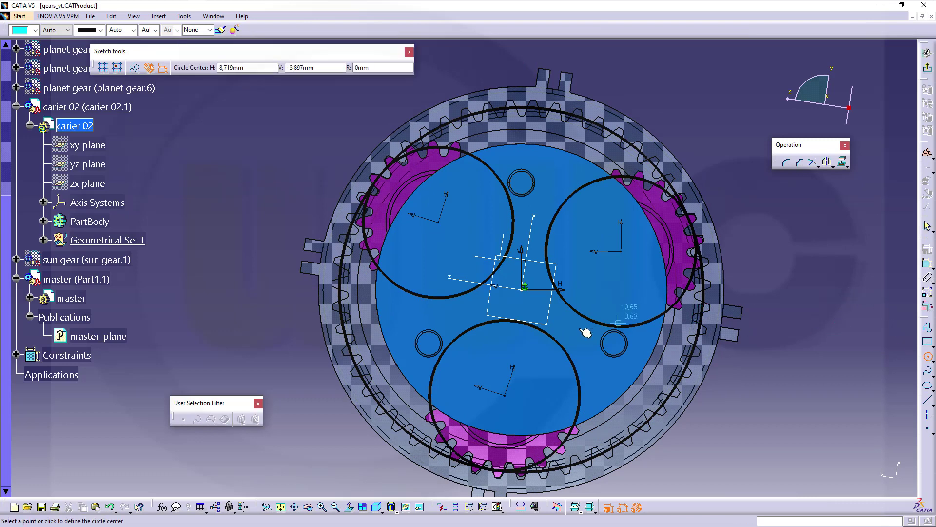
click(525, 289)
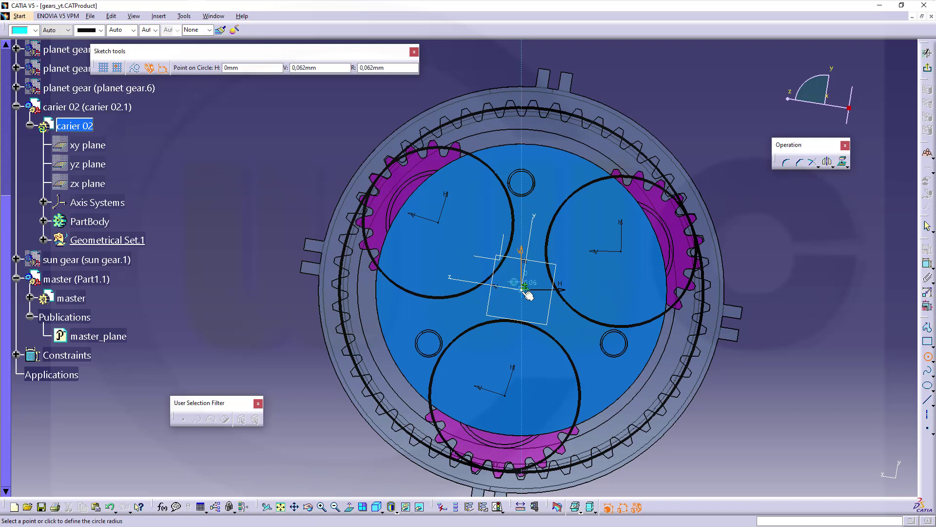
click(559, 316)
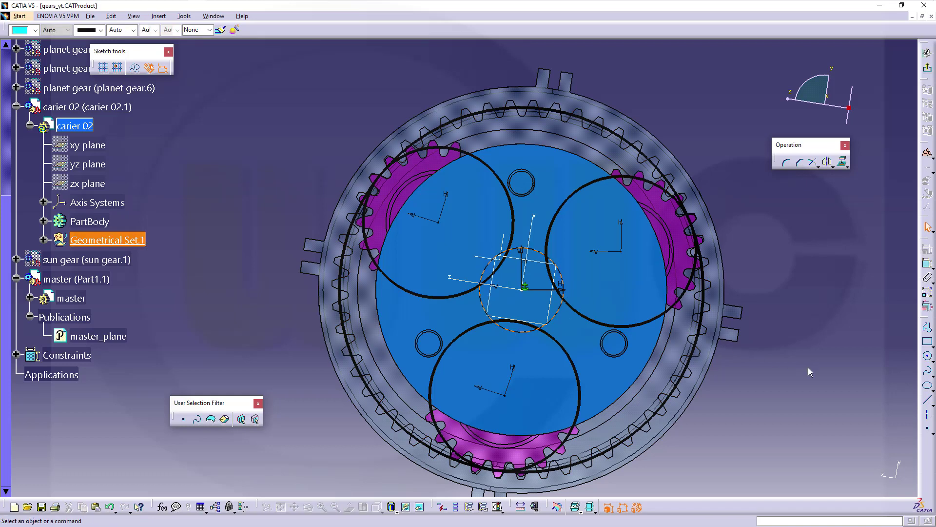
Step: Constrain the centre circle with a tangency and a D 7 diameter dimension
click(927, 264)
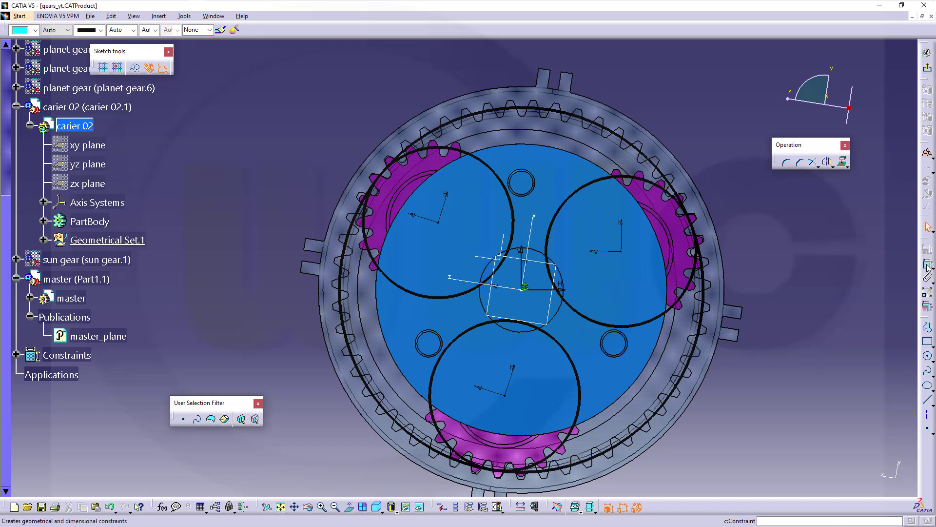
click(565, 276)
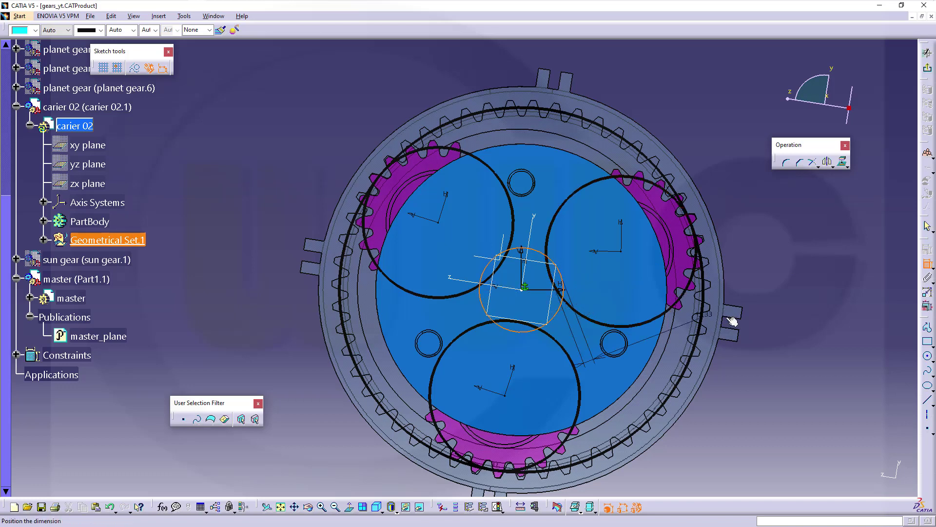
right_click(724, 394)
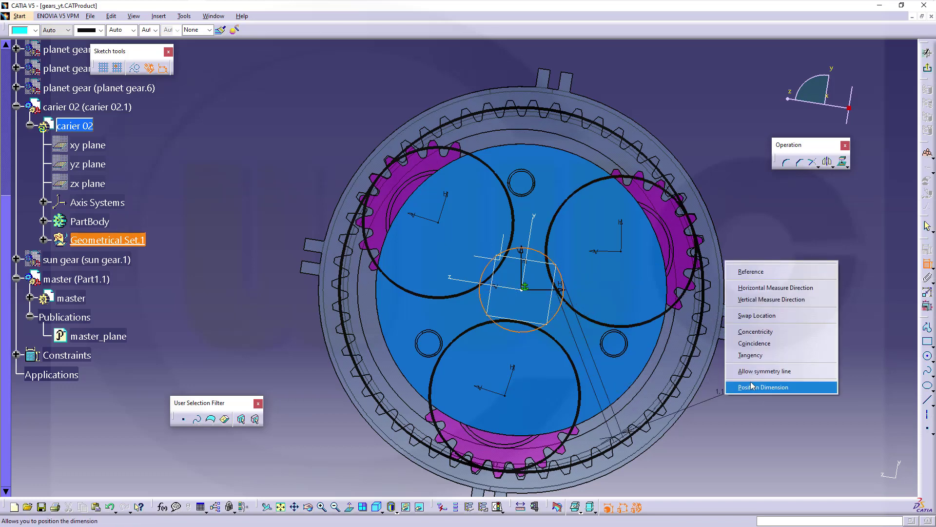
click(750, 356)
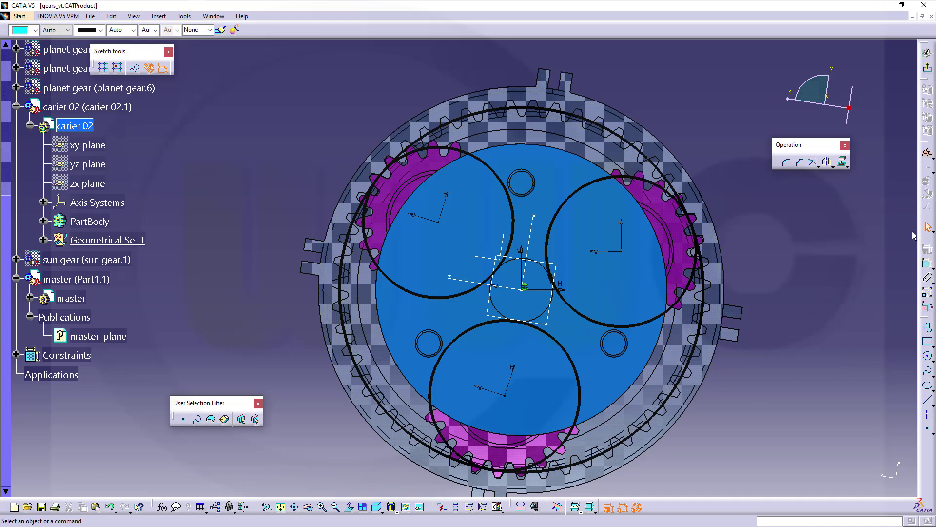
click(927, 264)
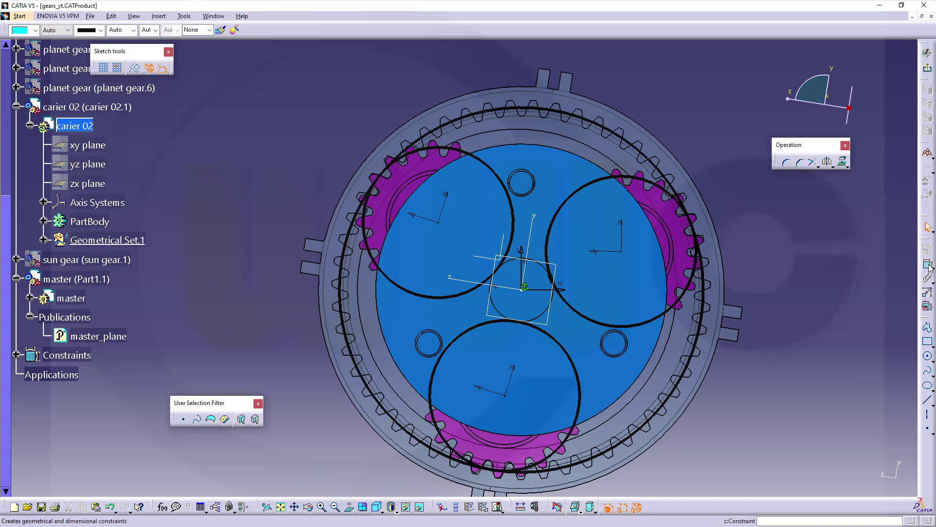
click(548, 314)
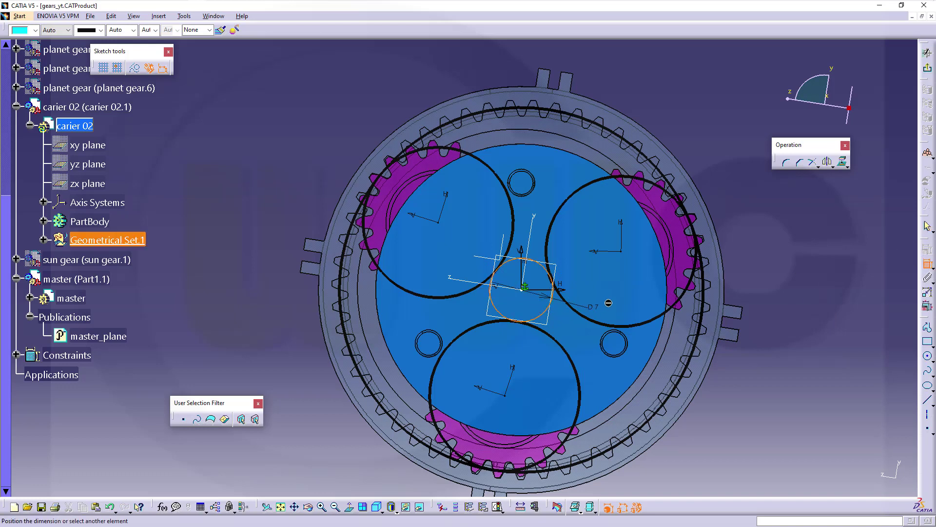
click(769, 379)
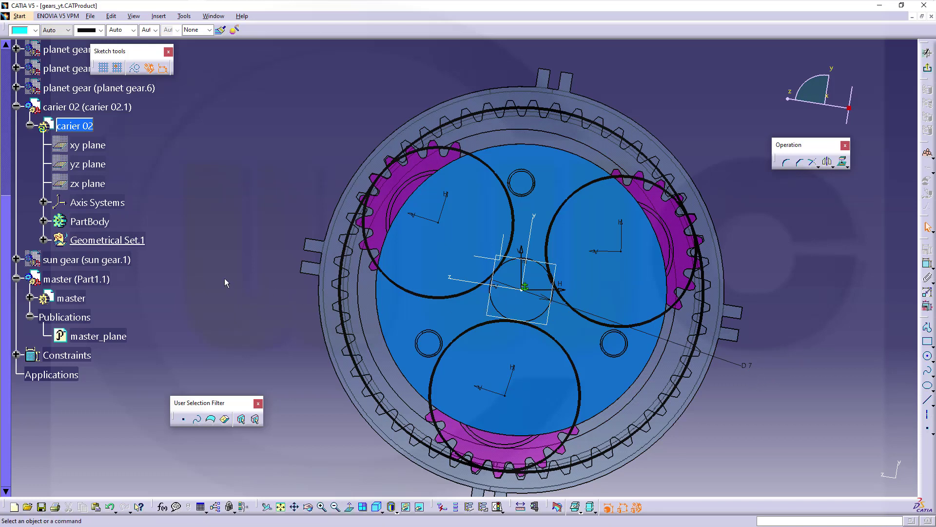
Step: Delete the Tangency.3 constraint from Sketch.1's constraints
click(44, 241)
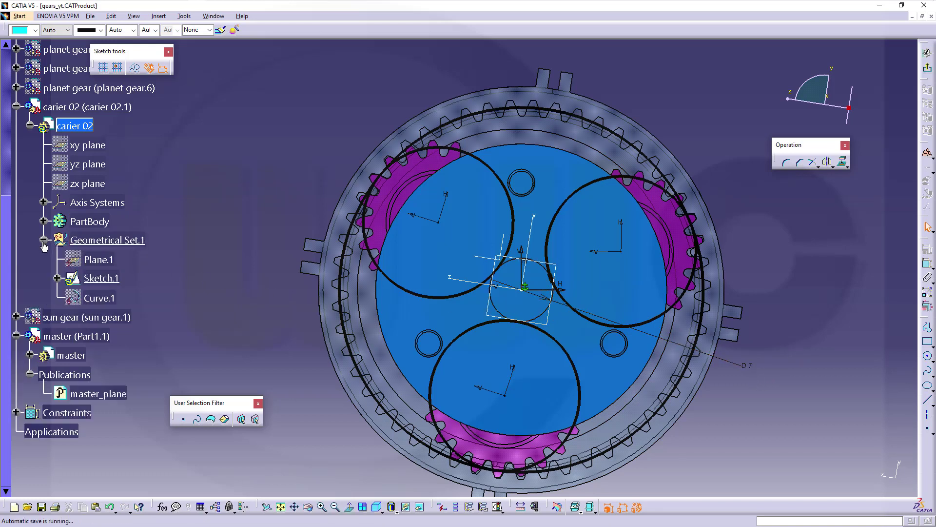
click(57, 279)
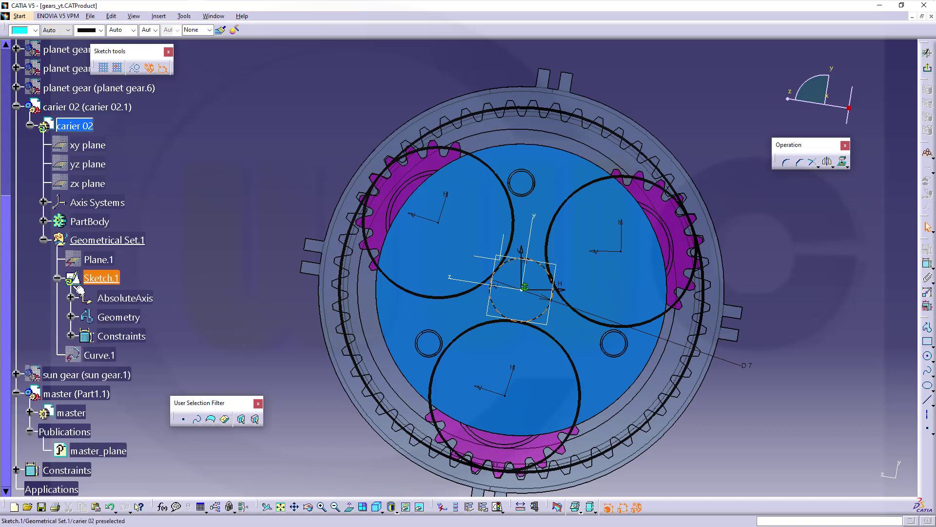
click(71, 337)
right_click(148, 357)
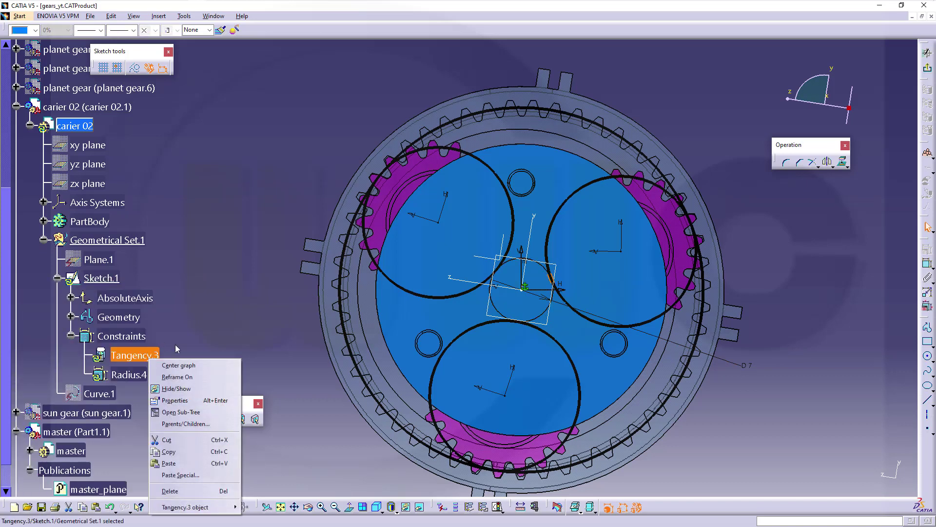
click(187, 491)
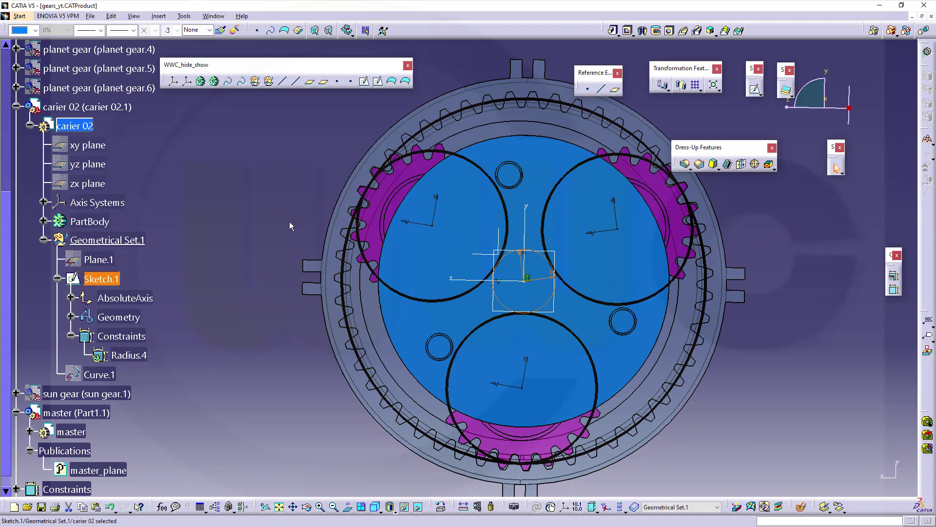
click(201, 236)
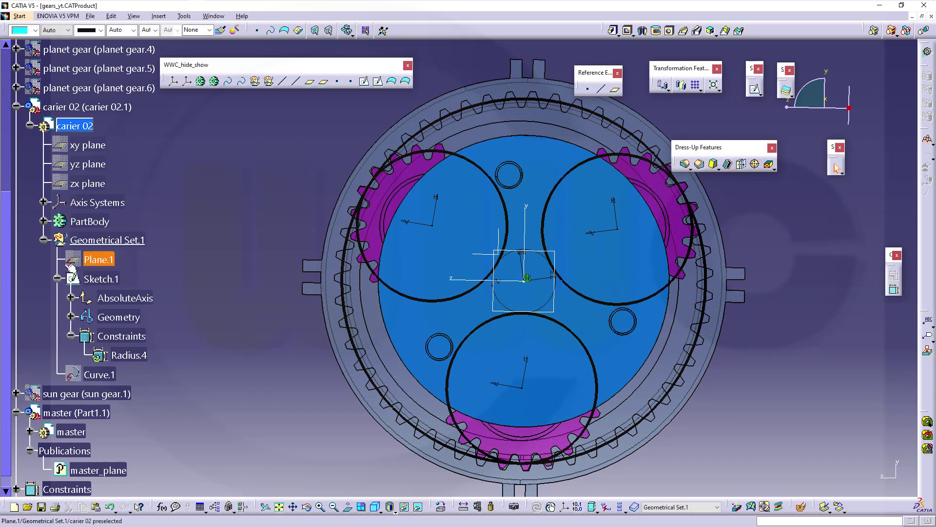
click(44, 240)
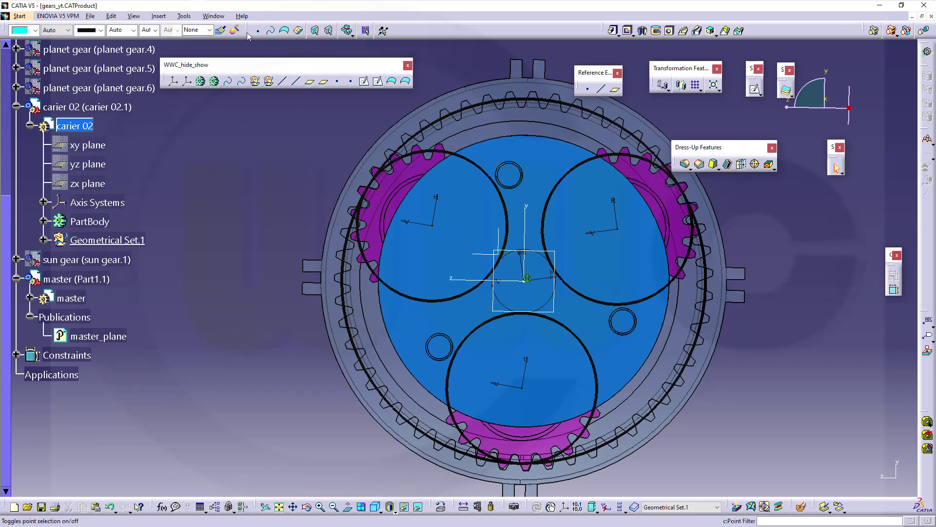
click(184, 16)
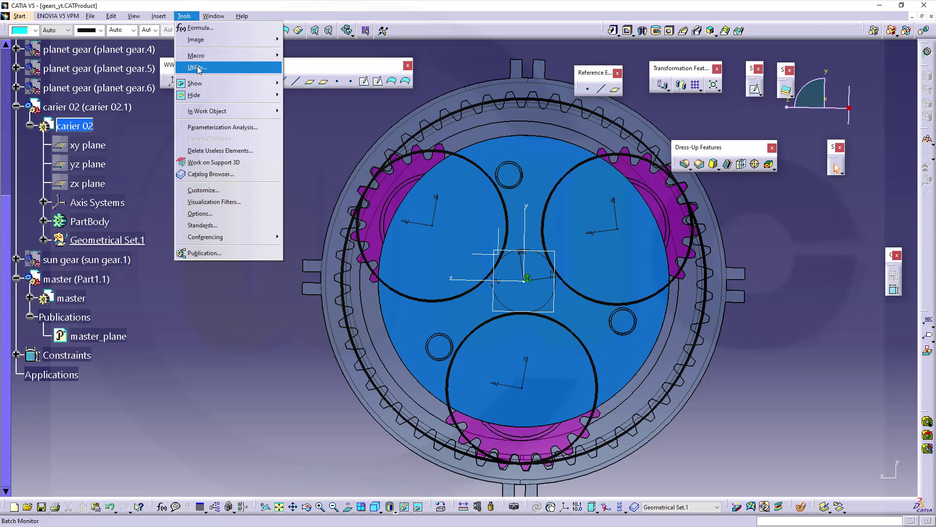
click(204, 254)
click(113, 240)
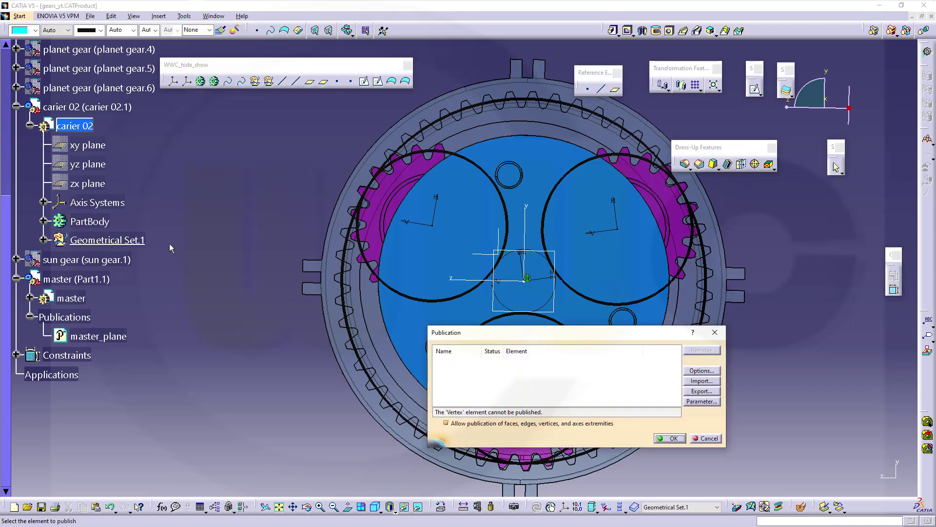
click(490, 316)
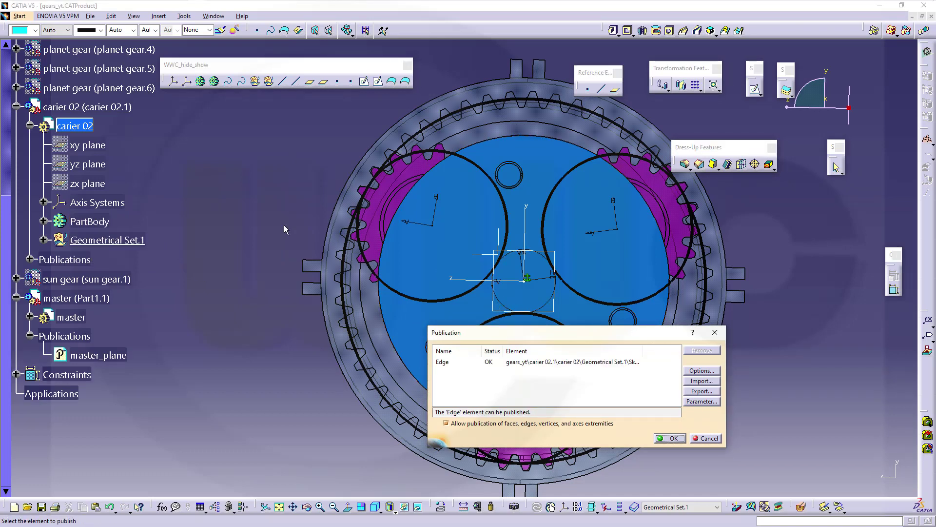
click(711, 439)
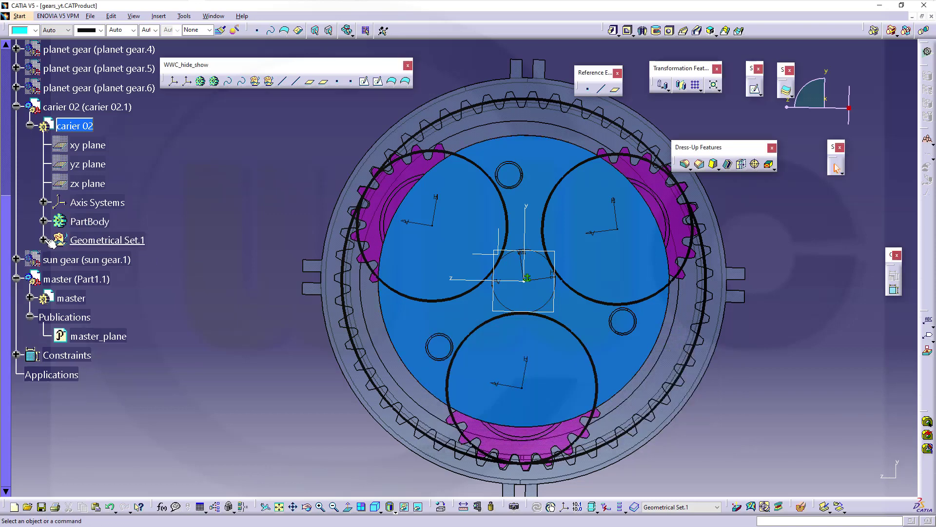
click(44, 239)
click(101, 278)
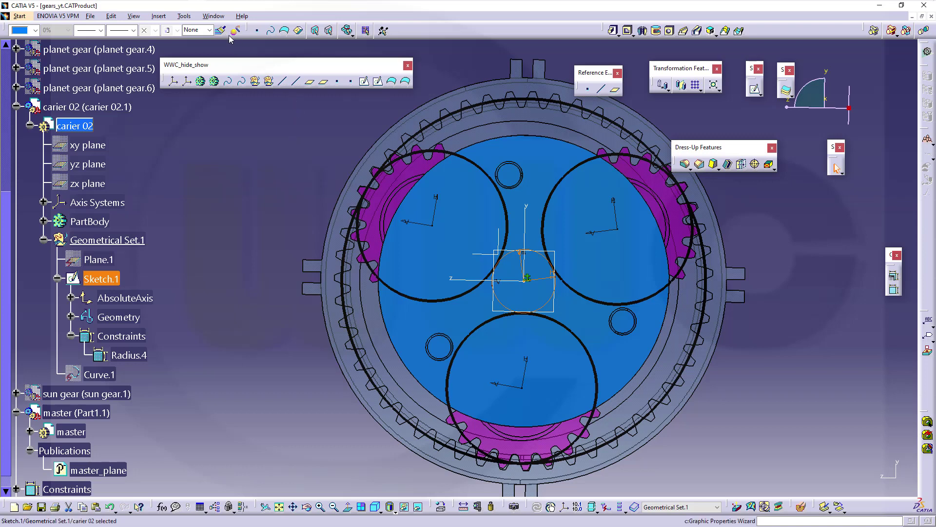
Step: Publish Sketch.1 as carrier_02_curve, then collapse Geometrical Set.1 and carier 02
click(190, 16)
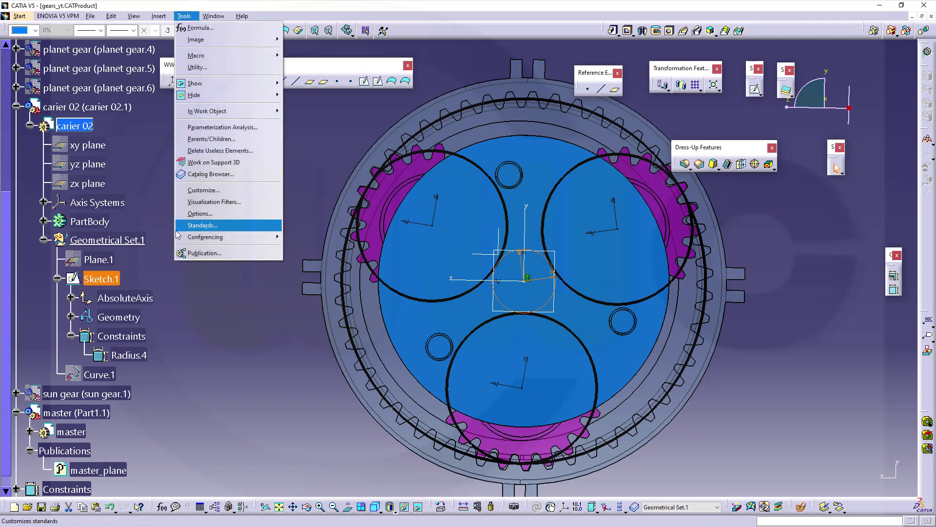
click(188, 254)
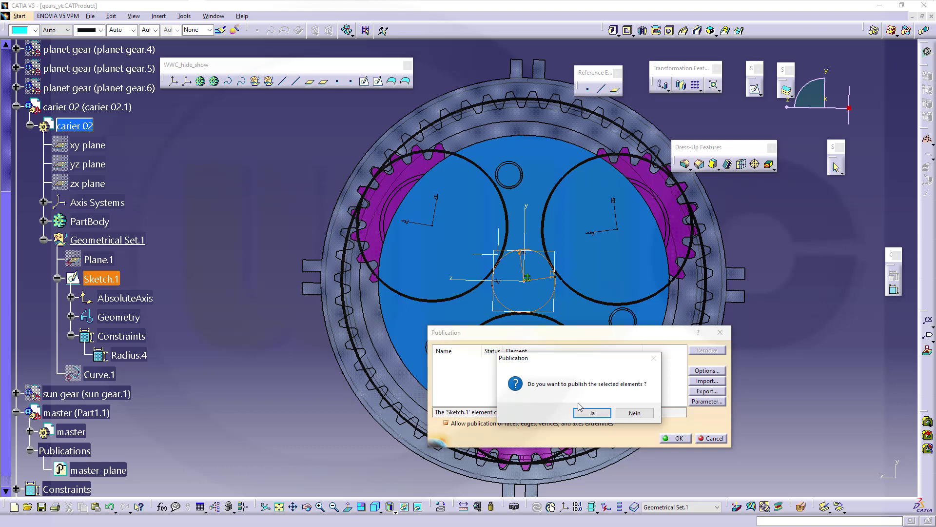
click(587, 412)
click(465, 363)
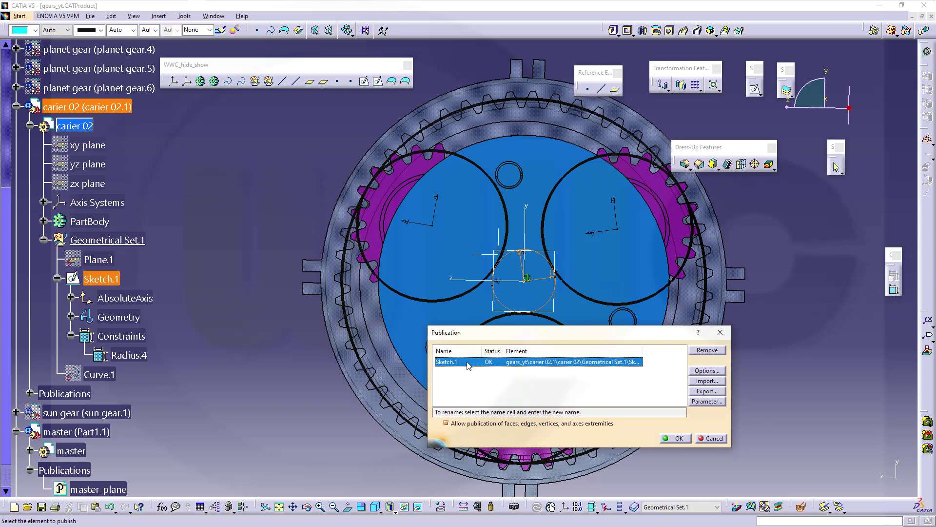
click(466, 362)
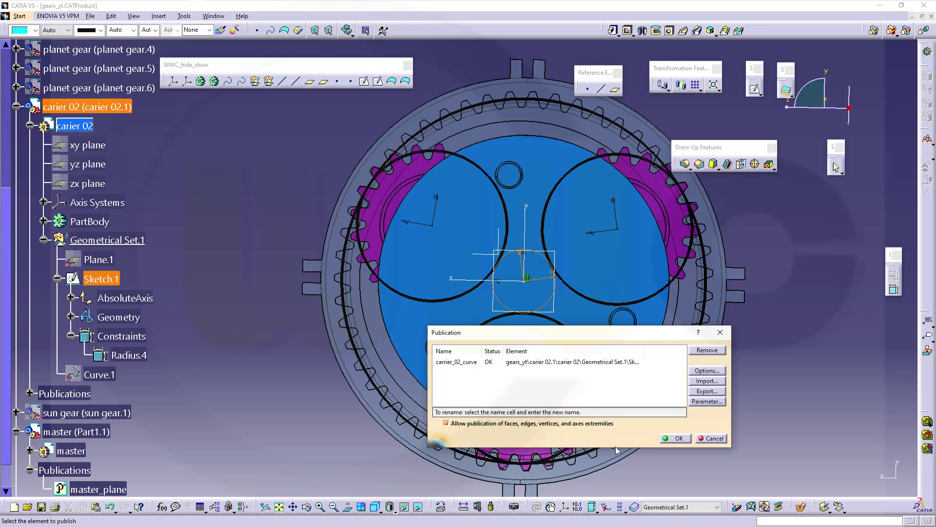
click(676, 438)
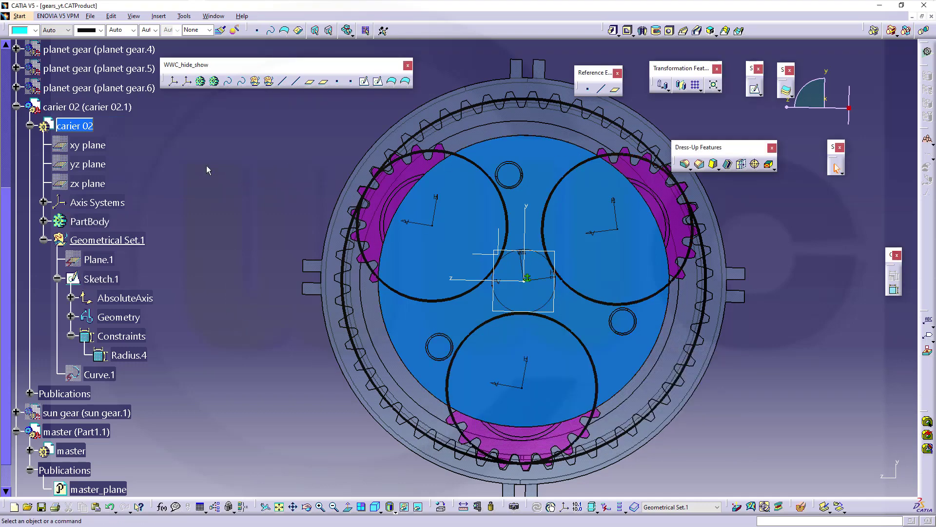
click(44, 239)
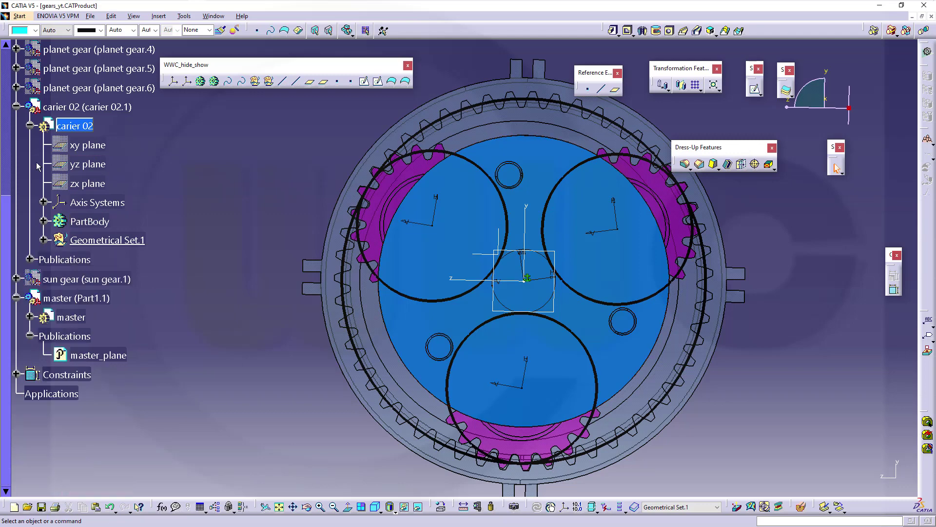
click(30, 126)
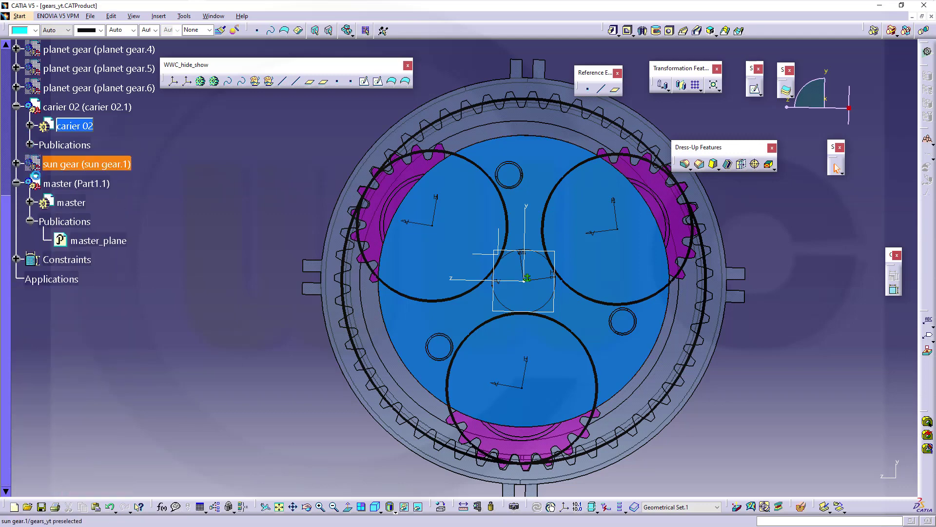
Step: Make the gears_yt assembly the active level
click(30, 145)
scroll(145, 169, up, 10)
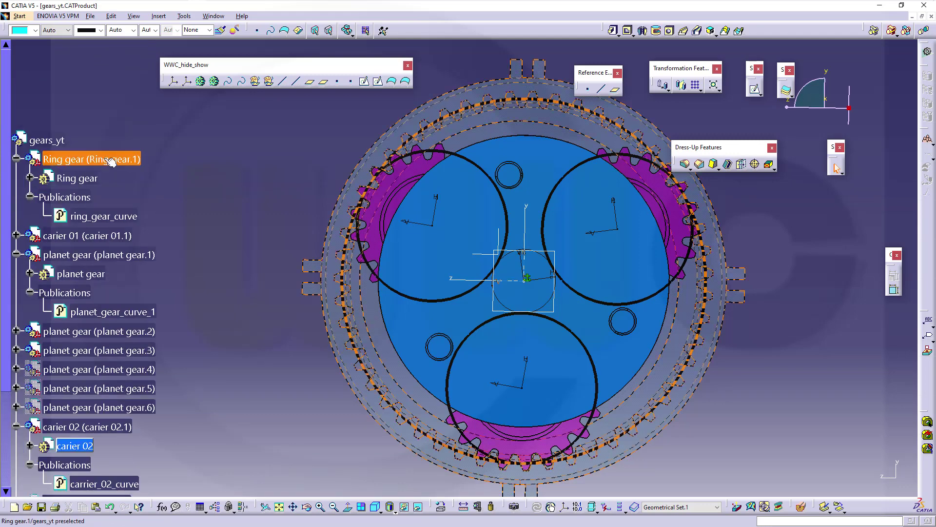
double_click(47, 141)
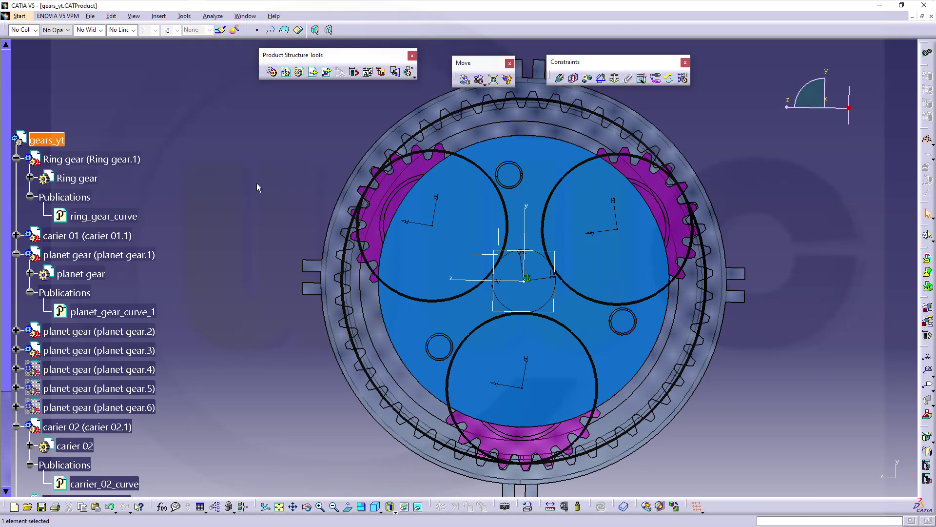
scroll(137, 361, down, 3)
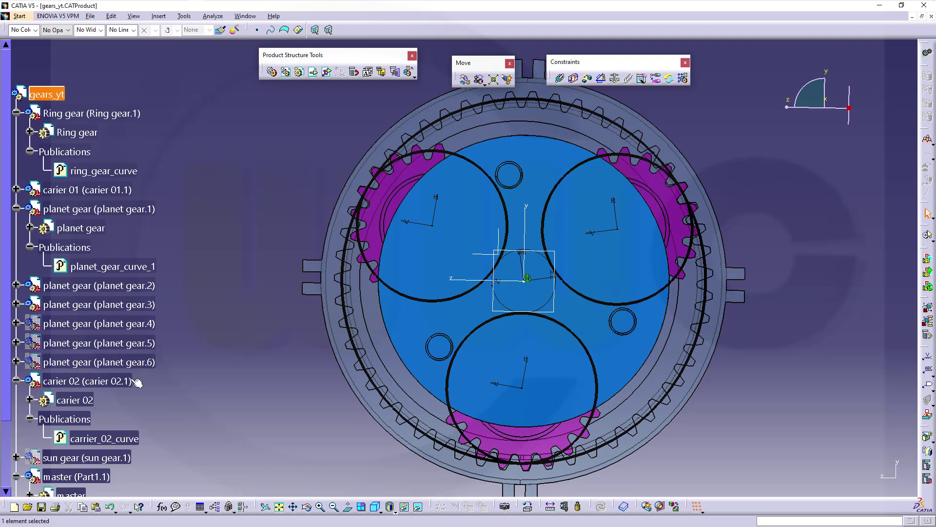
Step: Give carrier_02_curve a thicker line weight and view it obliquely
click(129, 438)
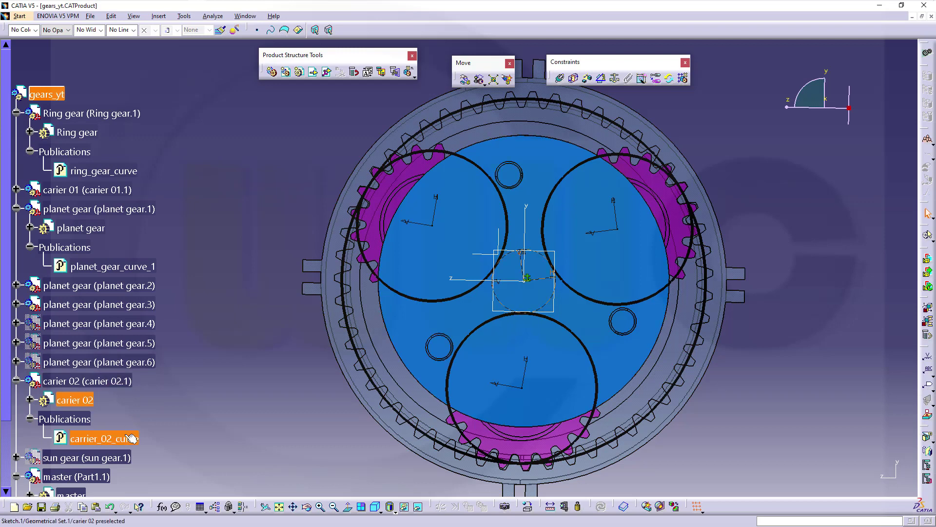
click(101, 30)
click(97, 87)
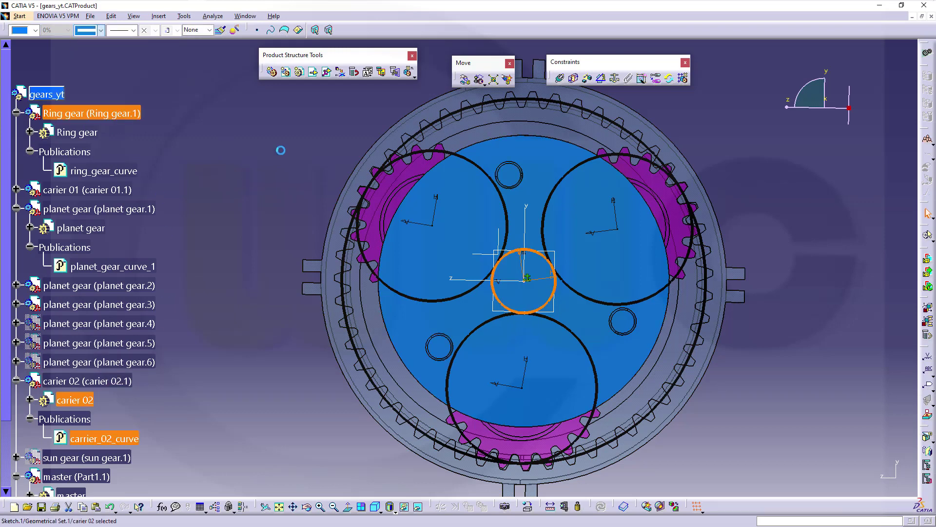
click(803, 279)
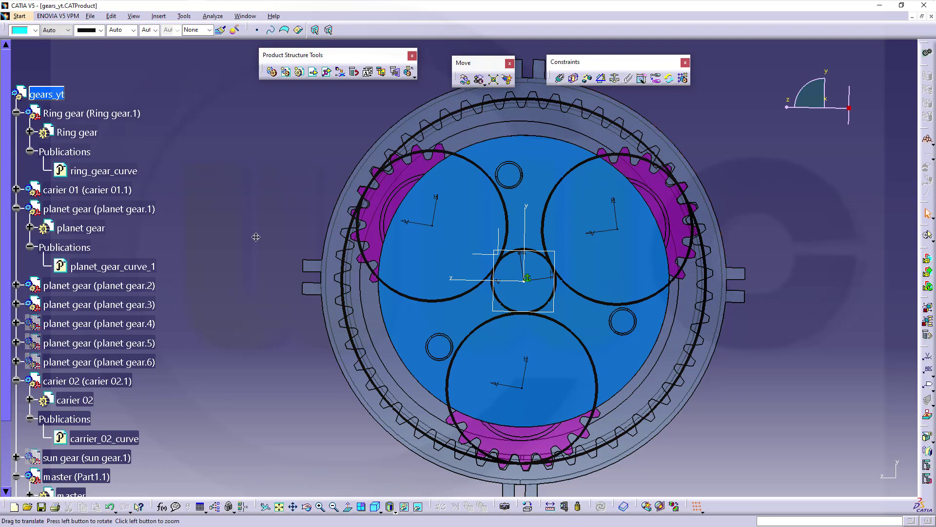
mouse_move(256, 237)
middle_down()
mouse_move(379, 232)
mouse_move(410, 273)
mouse_move(447, 271)
mouse_move(429, 272)
middle_up()
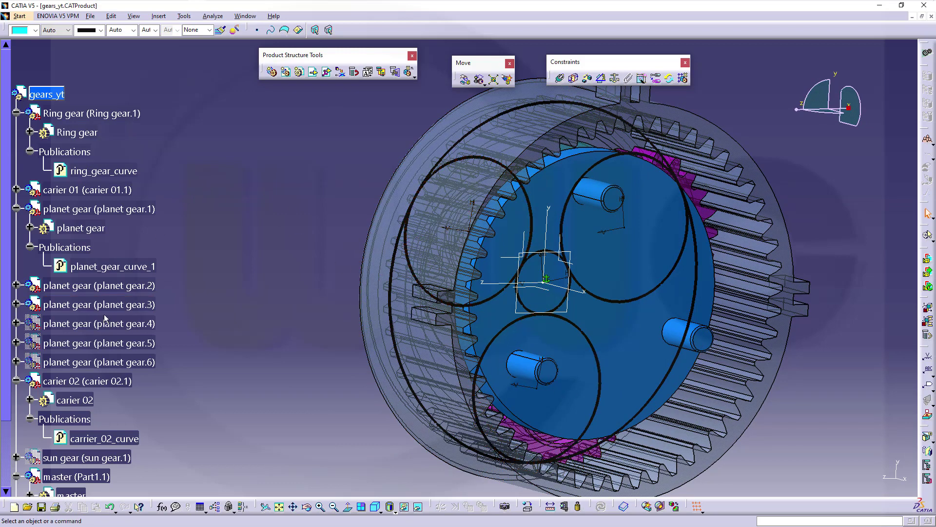
Step: Unhide planet gears 4 to 6 and orbit the assembly to check them
click(93, 323)
shift+click(73, 362)
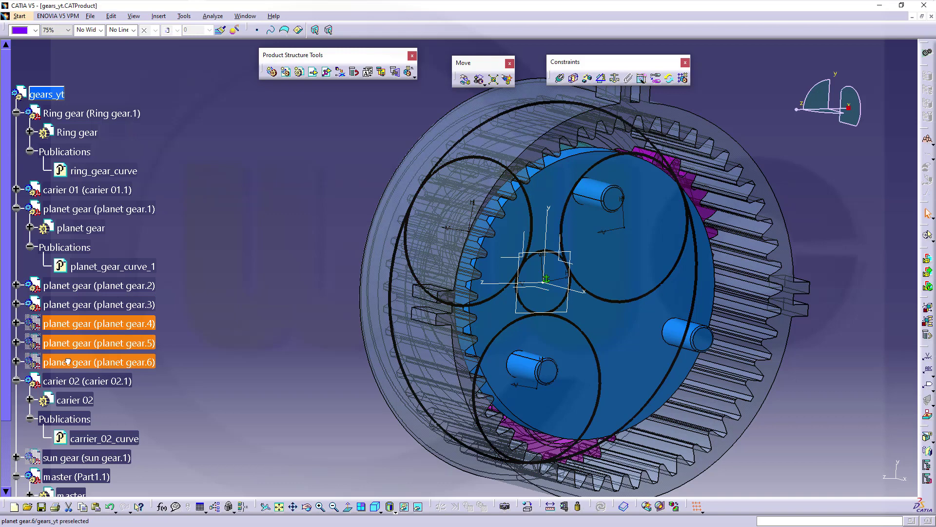
right_click(73, 362)
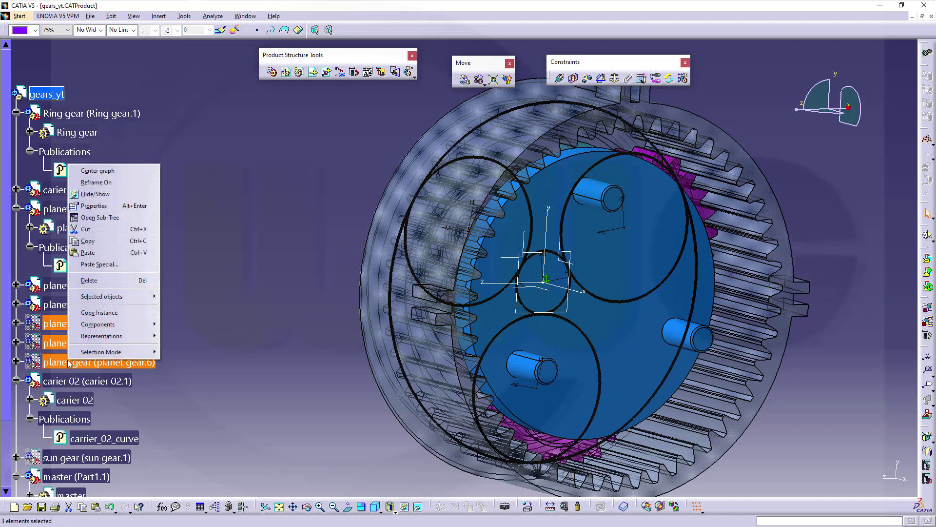
click(104, 195)
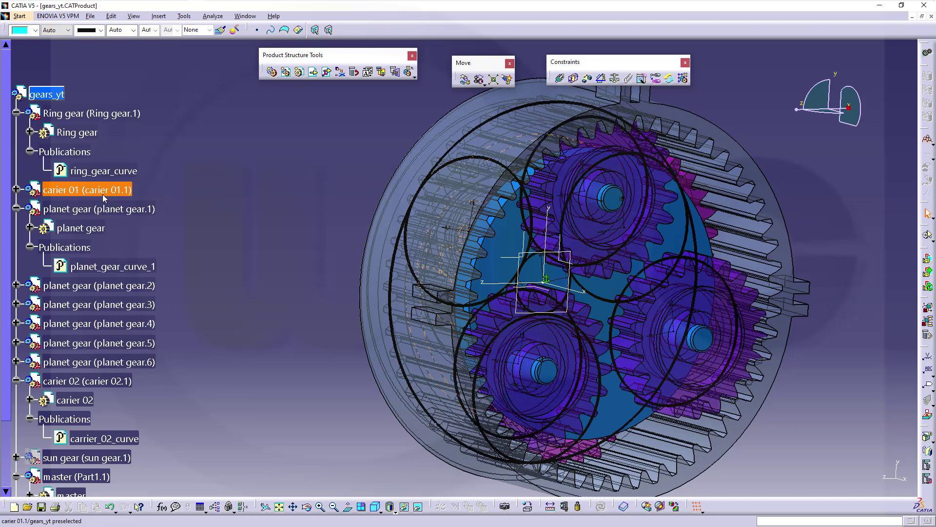
middle_drag(336, 163, 278, 242)
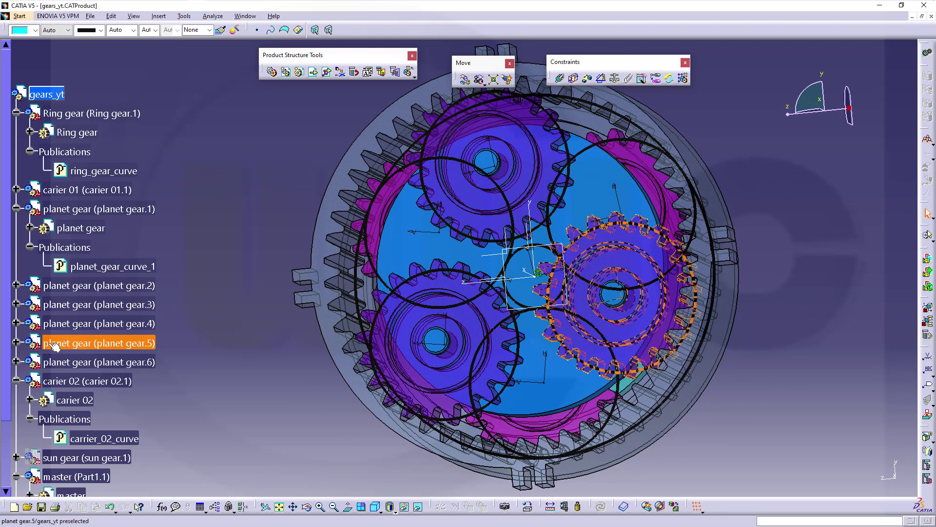
click(16, 343)
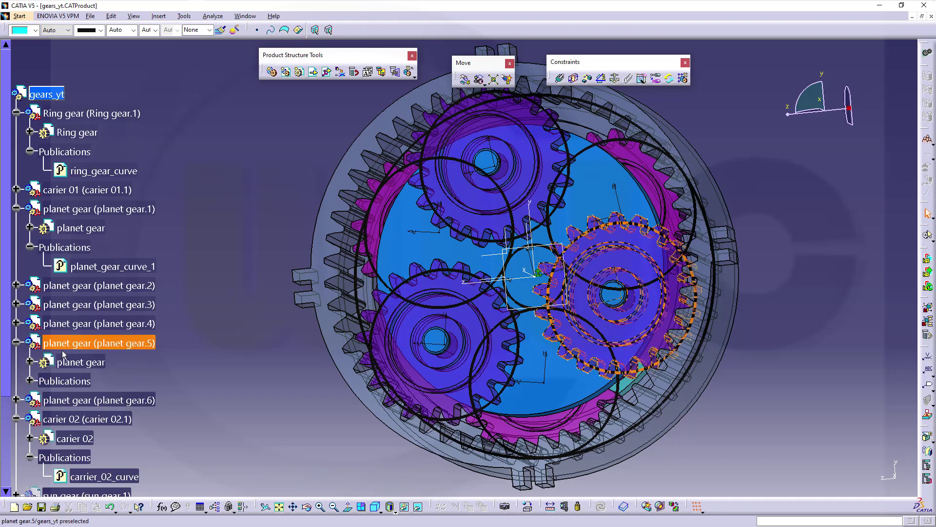
Step: Activate planet gear.5's part and start a sketch on master_plane
double_click(73, 362)
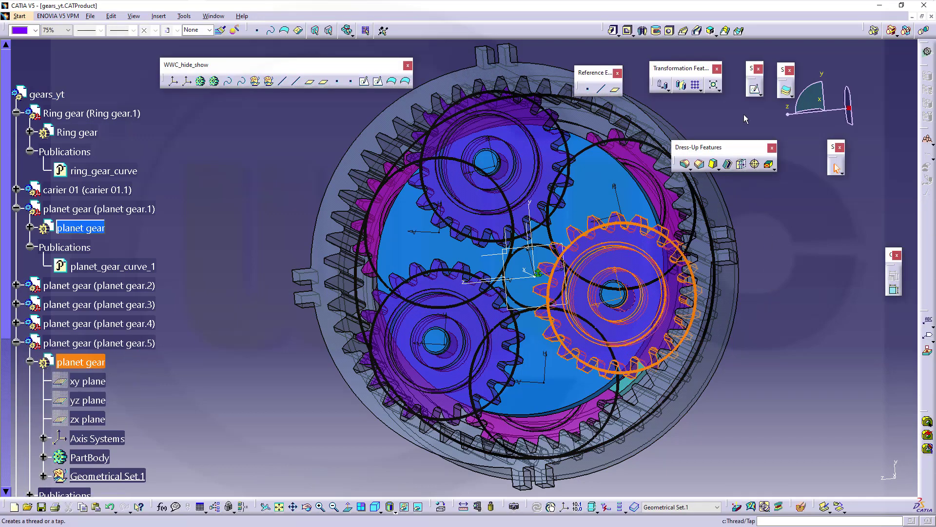
click(755, 88)
scroll(175, 376, down, 2)
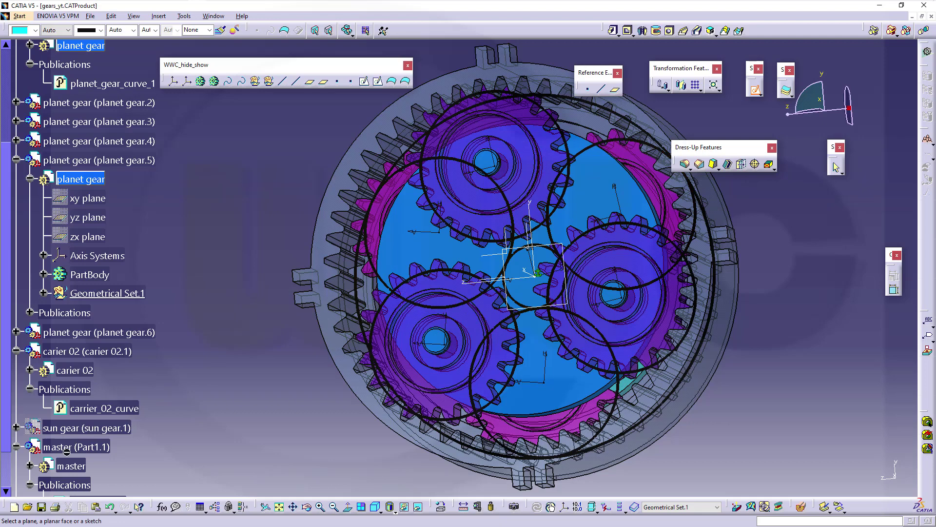
scroll(65, 459, down, 2)
click(98, 413)
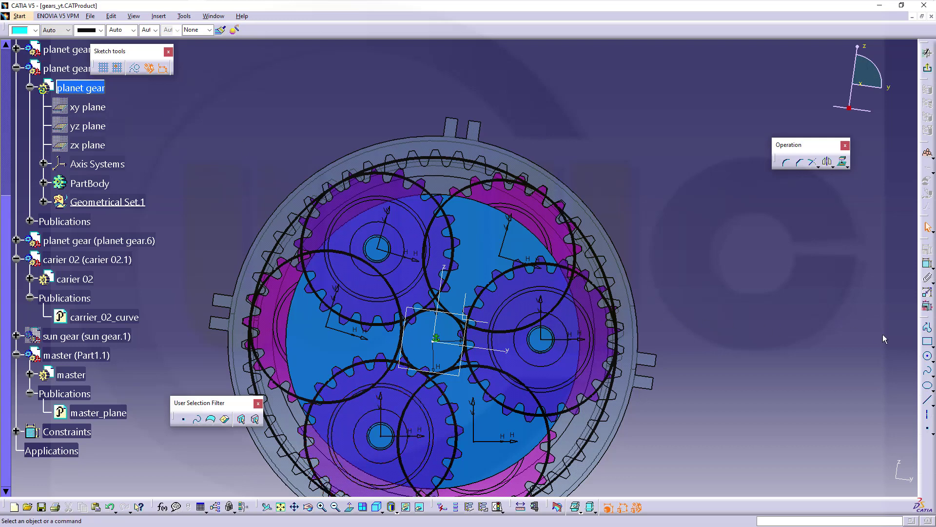
Step: Draw a circle on the lower gear's hub and set its diameter to 16.5
click(927, 356)
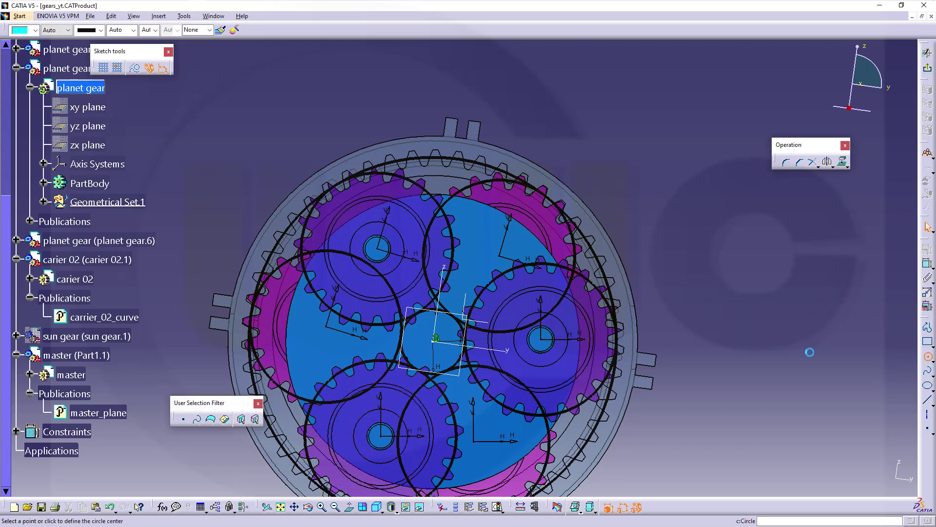
click(381, 435)
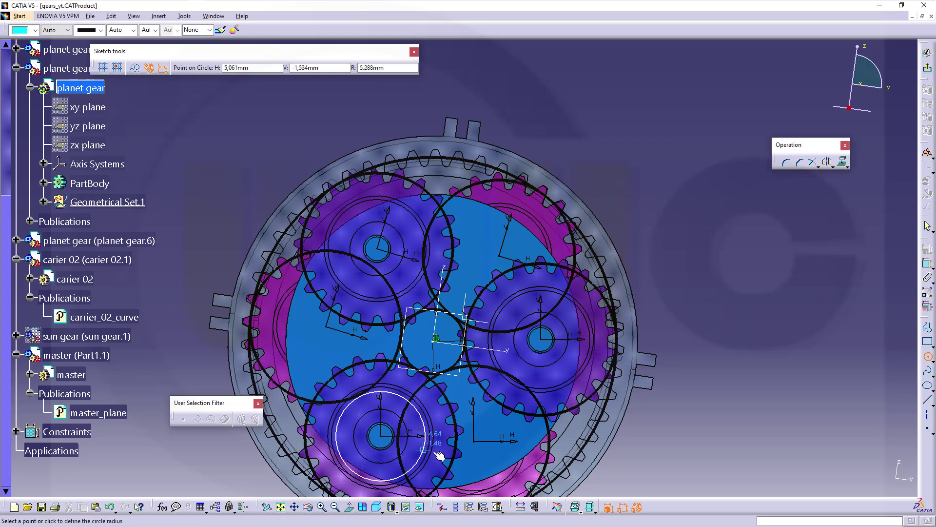
click(473, 458)
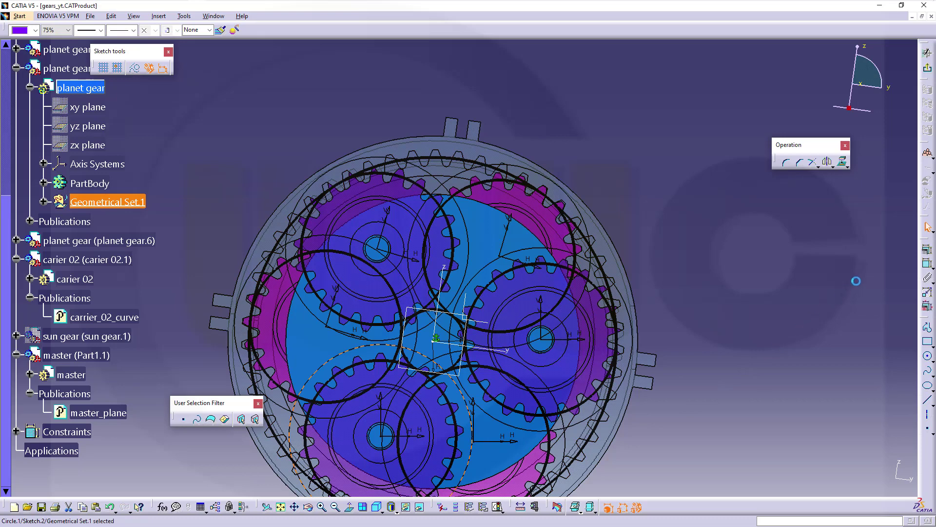
click(926, 267)
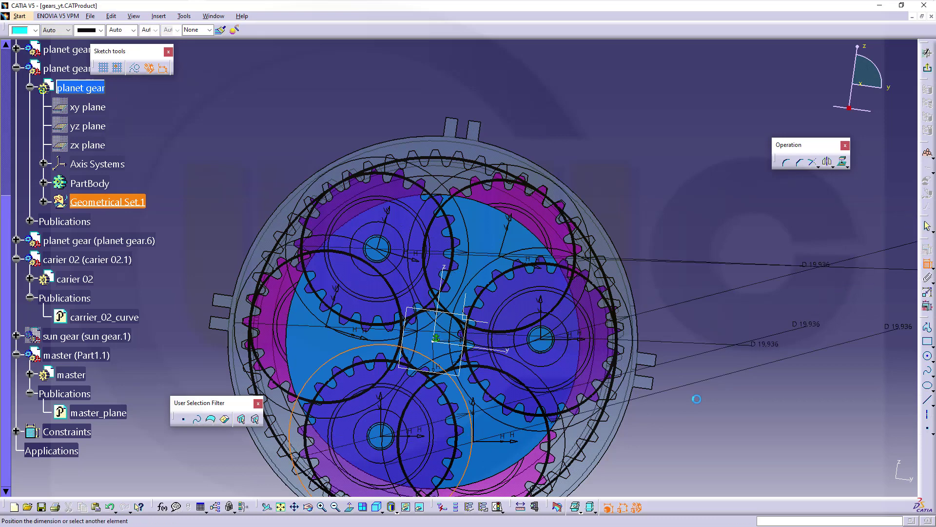
click(676, 431)
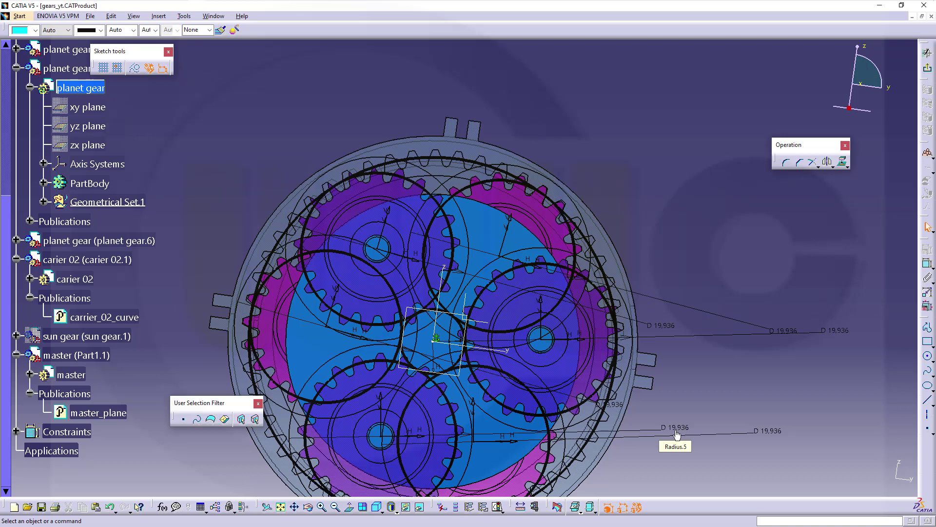
double_click(677, 433)
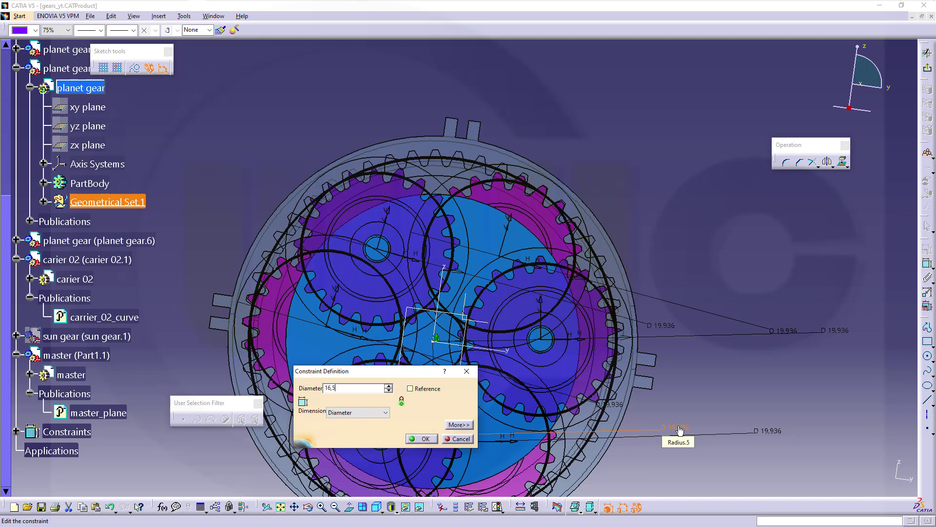
key(Return)
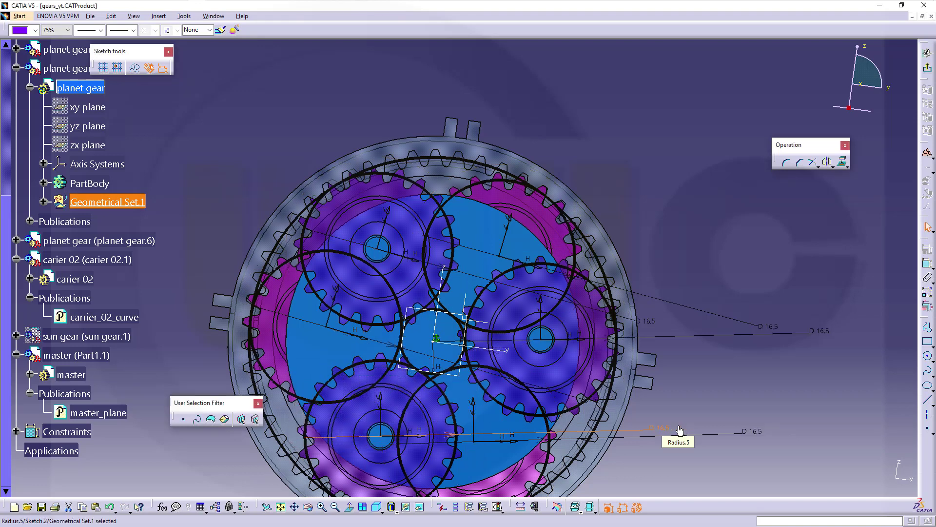
click(705, 220)
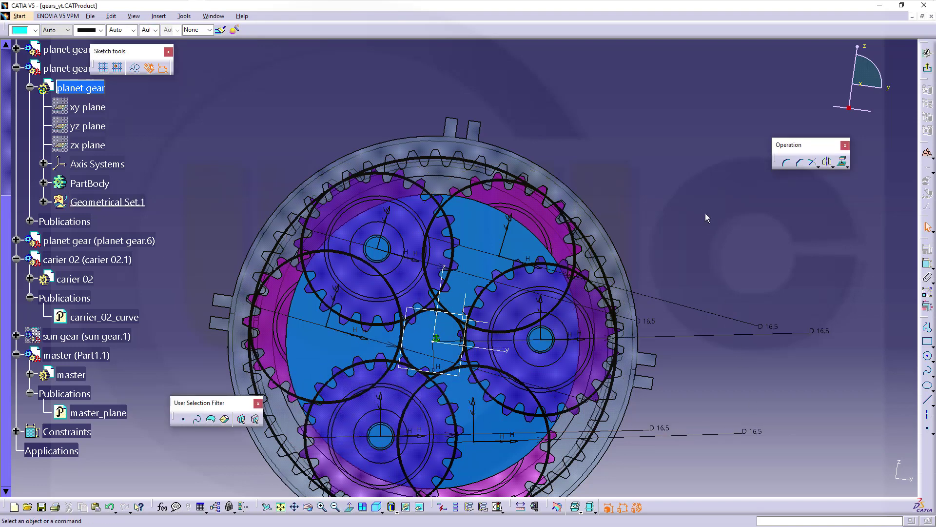
Step: Exit the sketch and select Sketch.2 in Geometrical Set.1
click(928, 70)
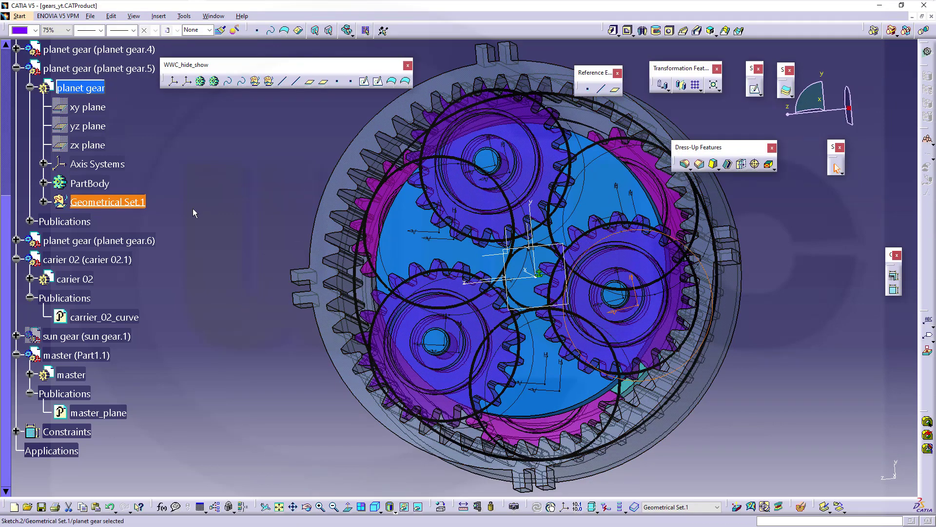
click(44, 201)
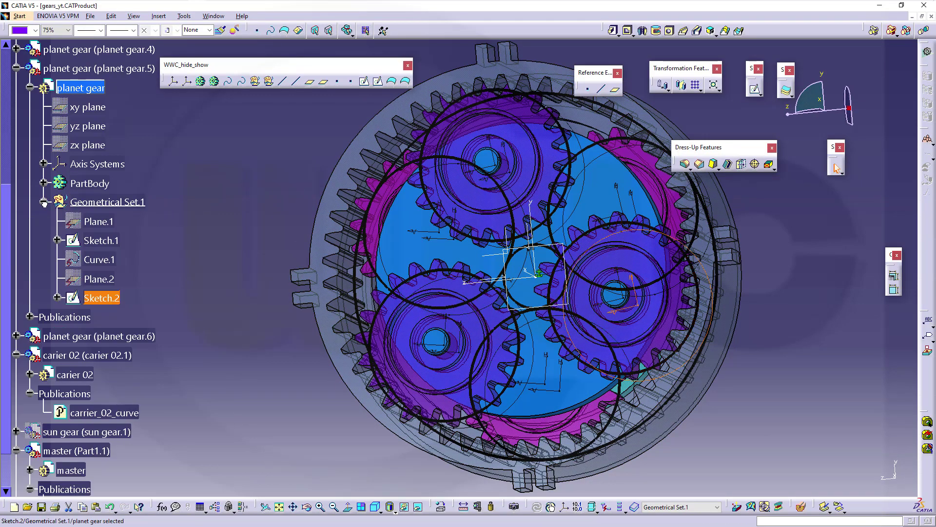
click(98, 299)
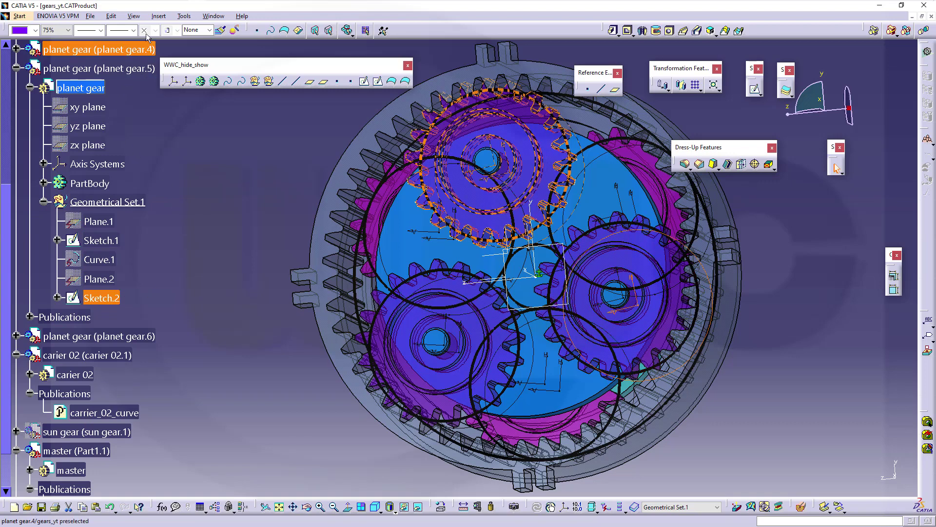
Step: Publish Sketch.2 under the name planet_gear_curve_2
click(184, 16)
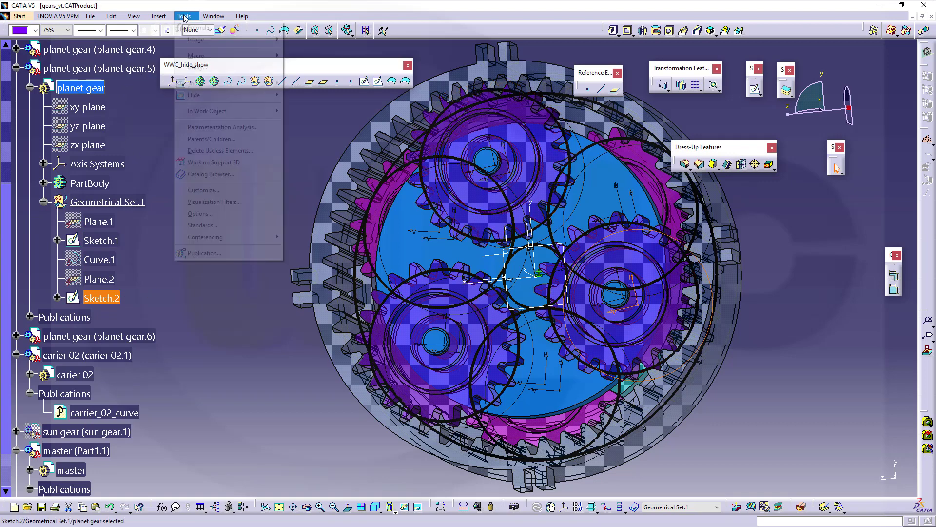
click(200, 253)
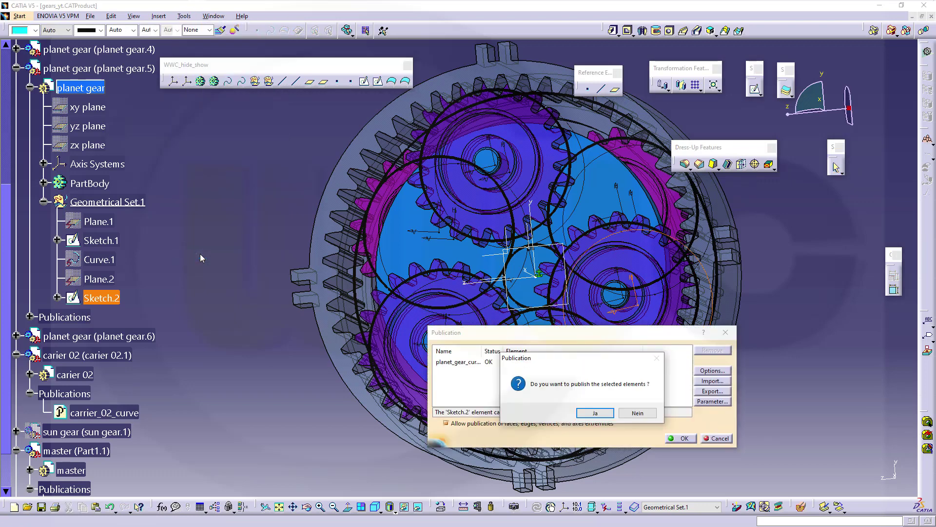
click(613, 413)
click(466, 373)
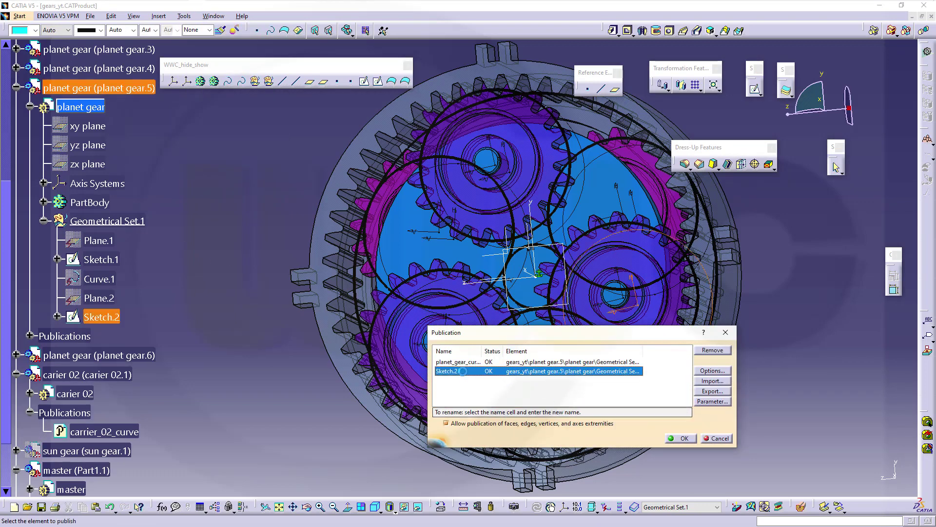
key(Up)
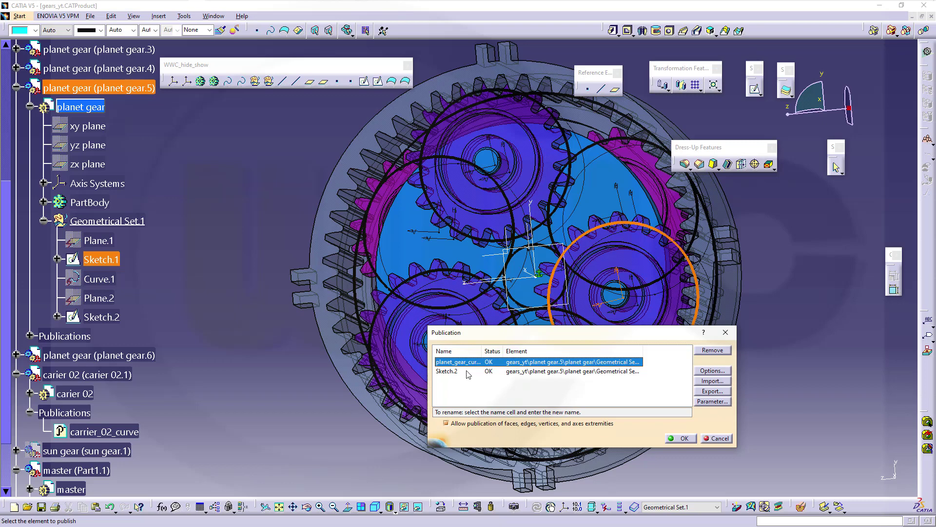
click(467, 372)
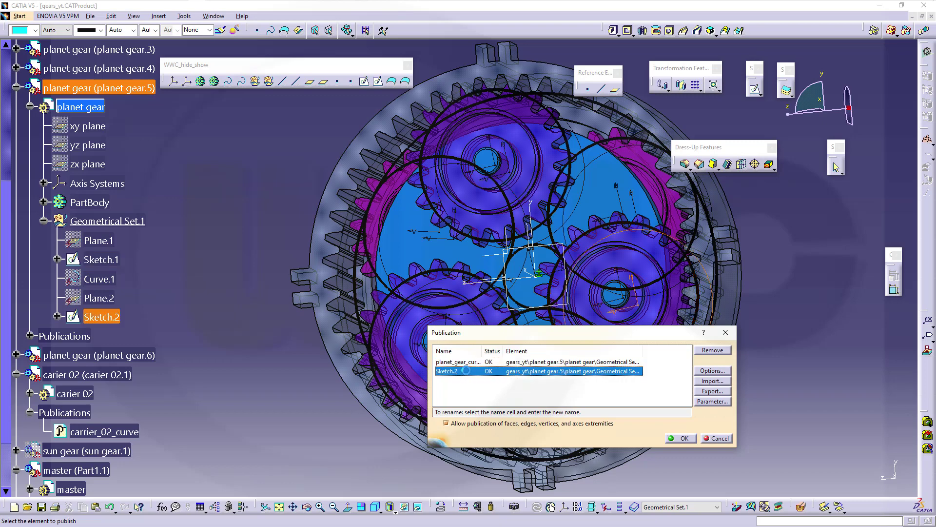
click(467, 370)
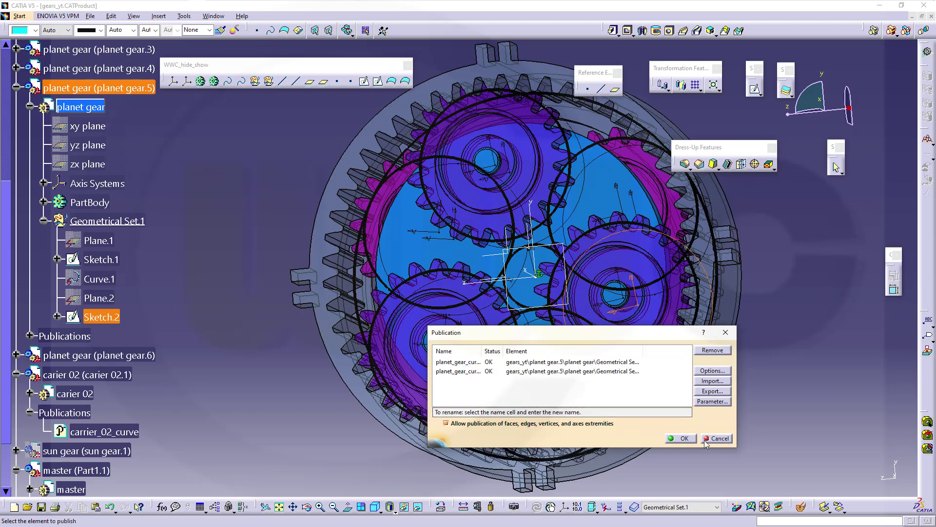
click(686, 439)
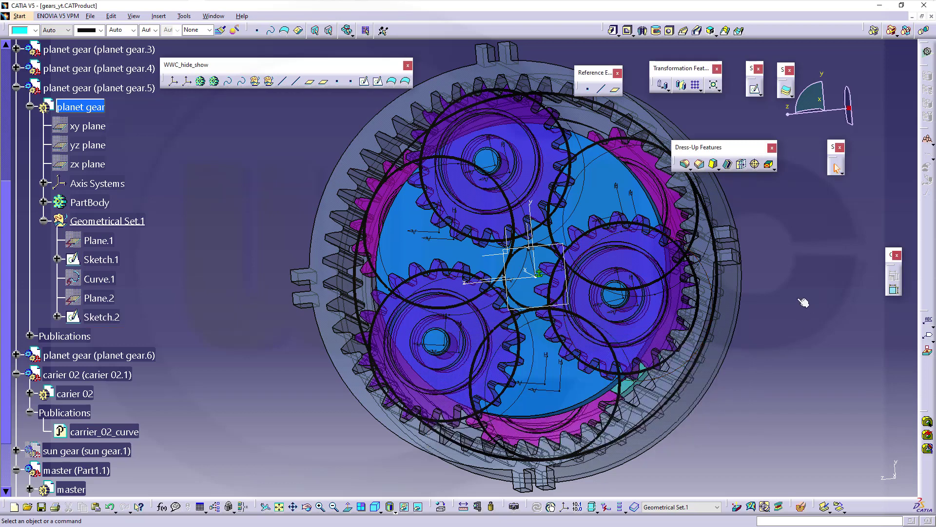
Step: Tidy planet gear.5's tree branch and make gears_yt the active assembly
click(43, 221)
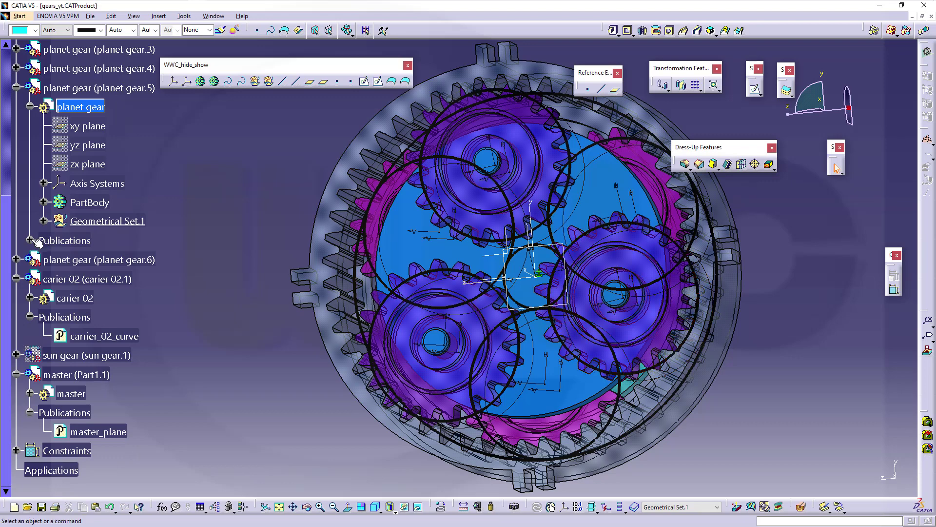
click(31, 240)
click(31, 107)
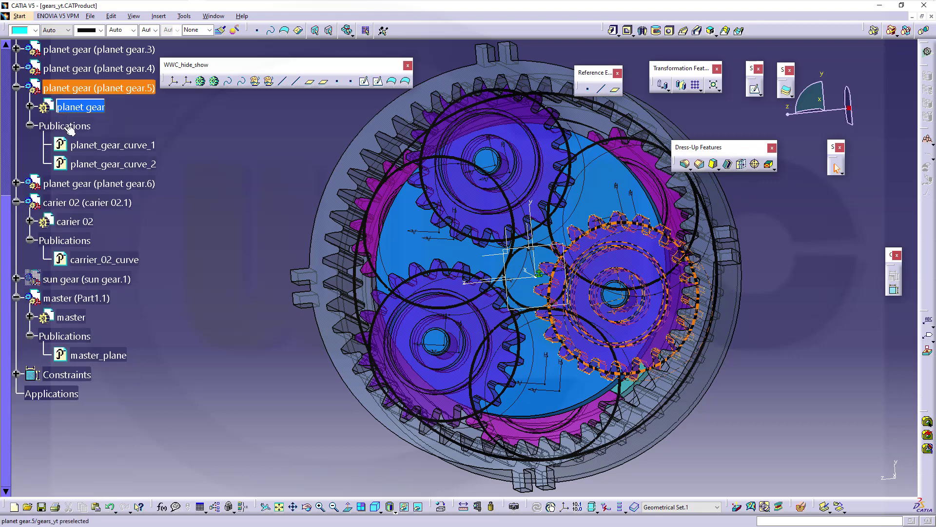
scroll(44, 100, up, 5)
double_click(52, 96)
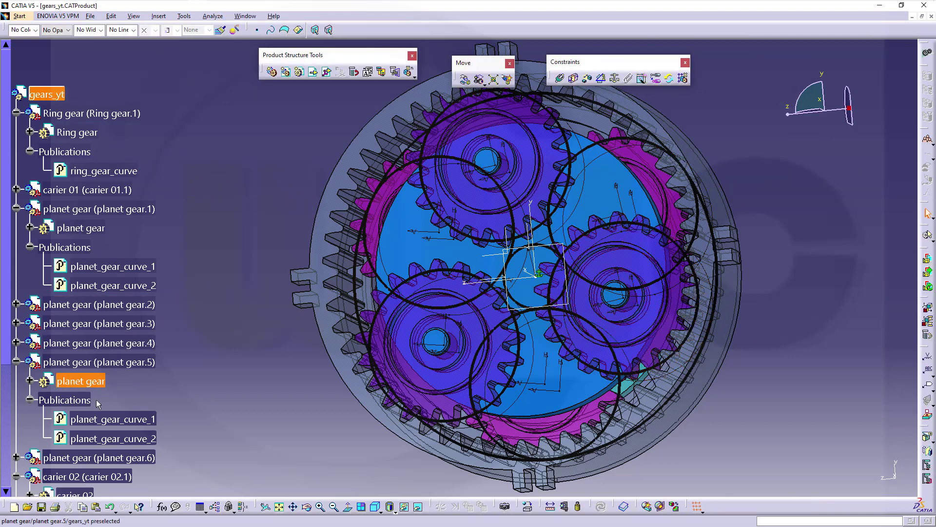
Step: Apply a heavier line weight to planet_gear_curve_2
click(106, 439)
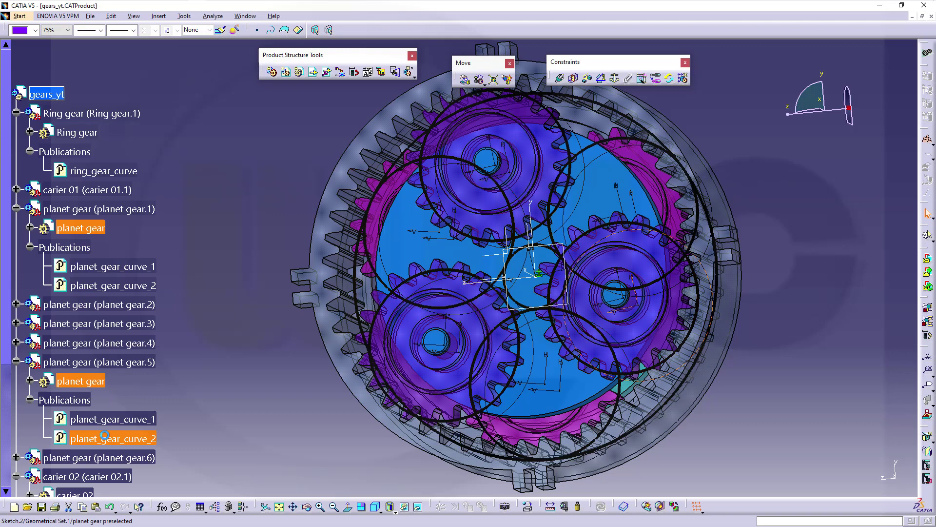
click(101, 30)
click(92, 82)
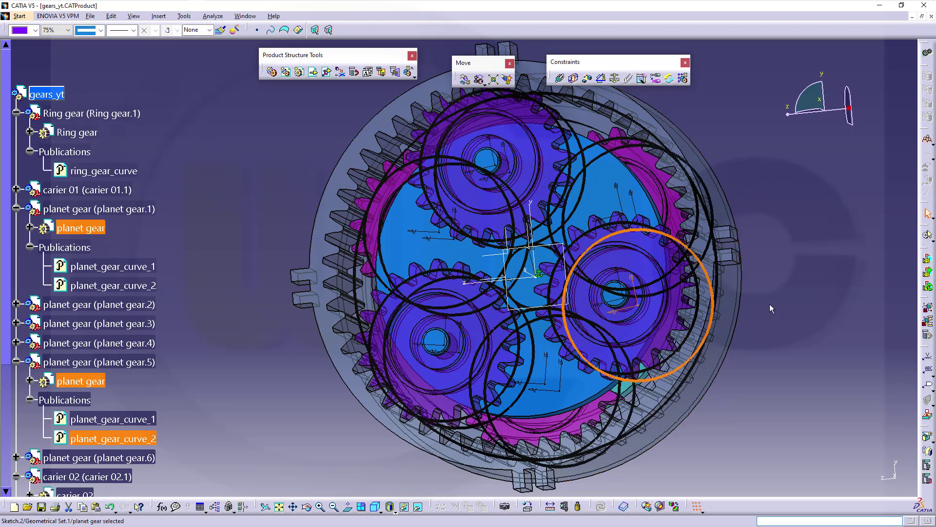
middle_drag(458, 292, 380, 256)
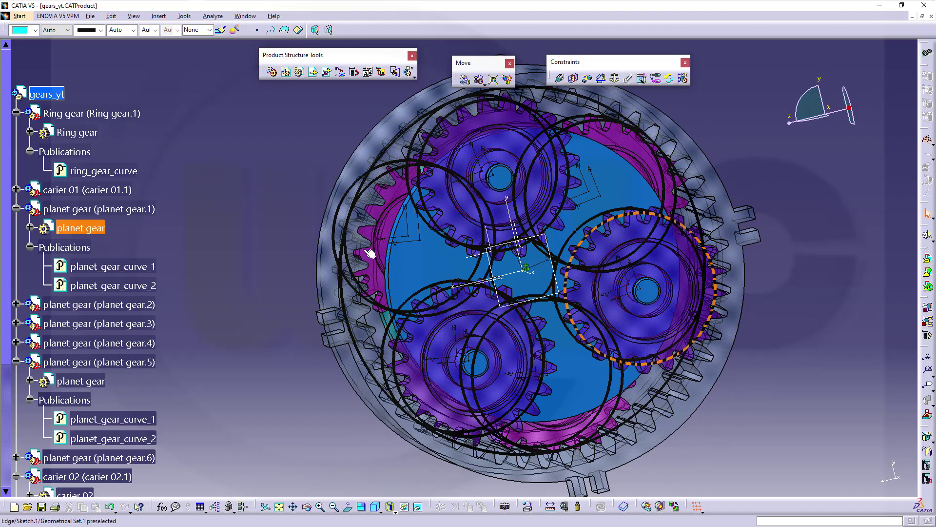
middle_drag(439, 317, 561, 312)
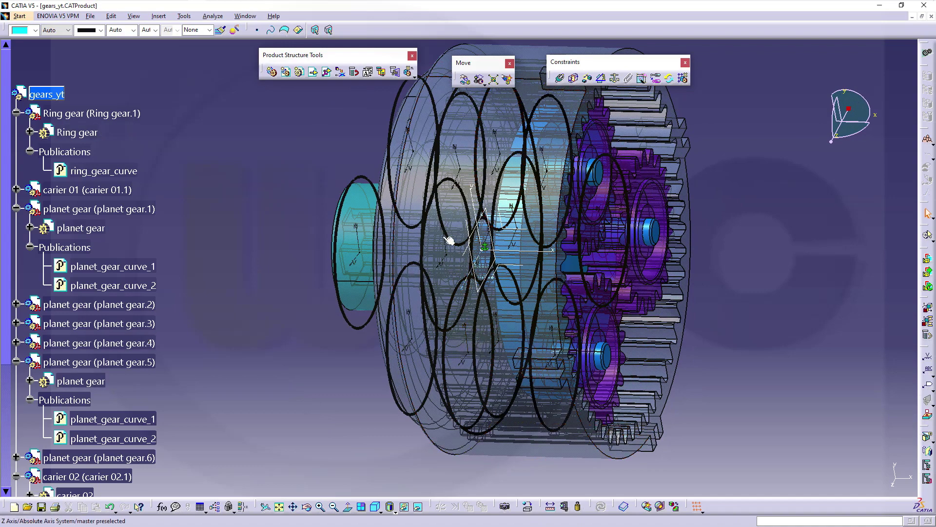
middle_drag(449, 240, 469, 274)
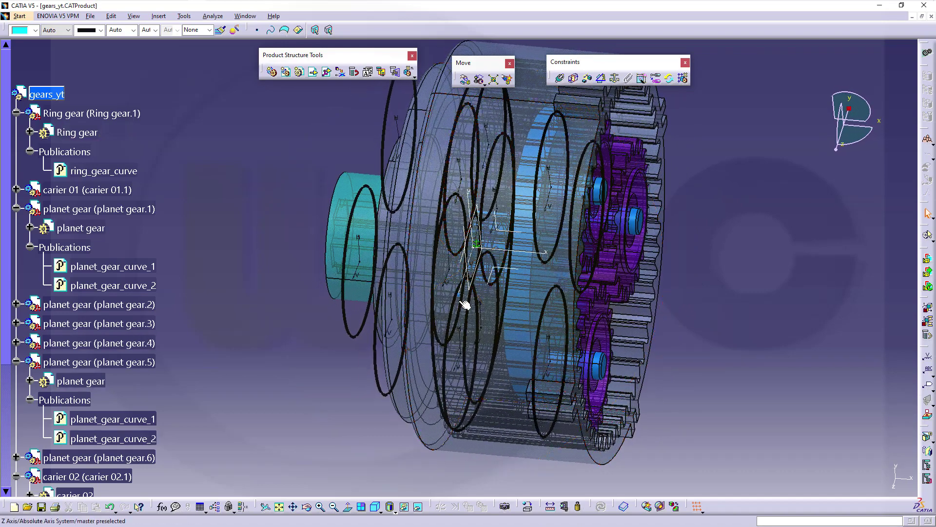
middle_drag(466, 305, 640, 289)
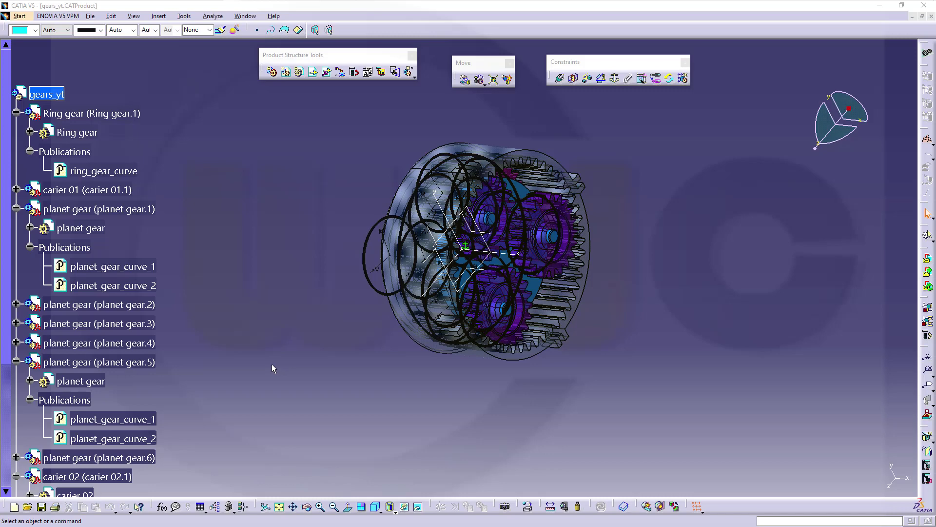
scroll(254, 361, down, 3)
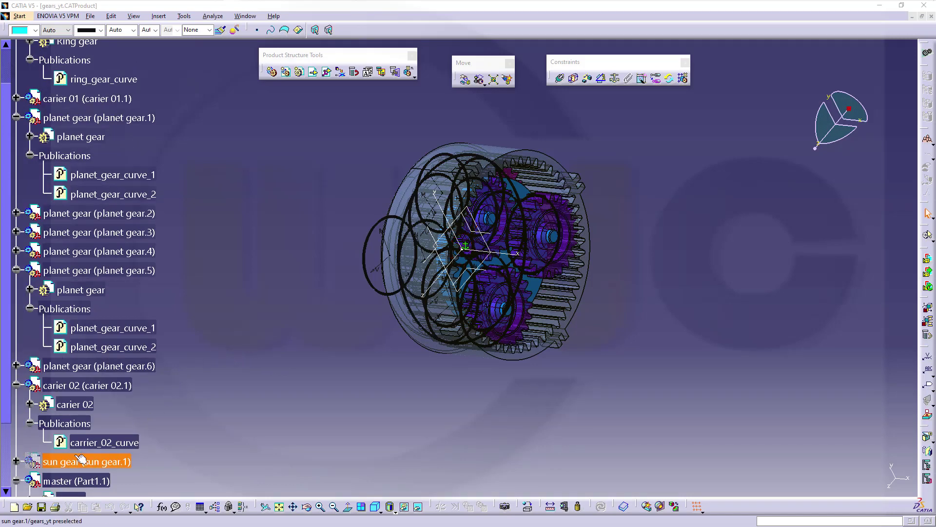
scroll(195, 418, down, 2)
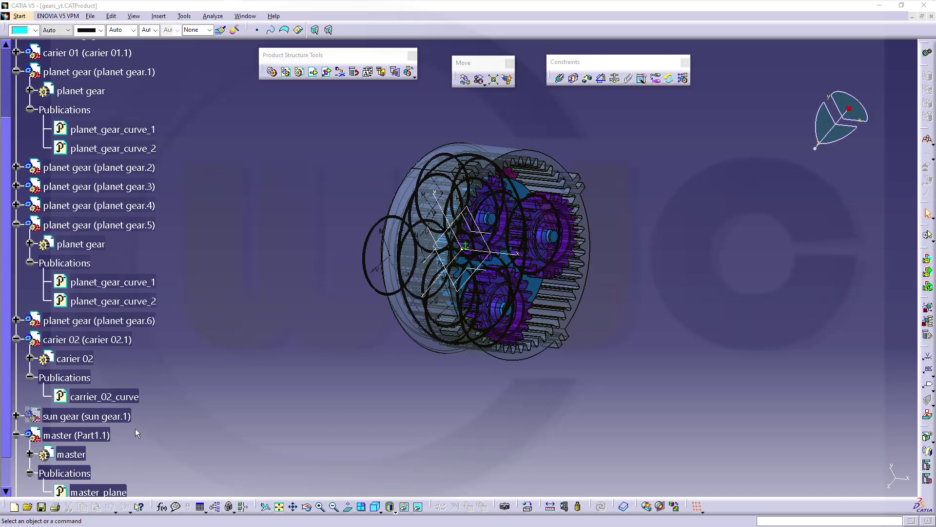
Step: Make the hidden sun gear visible and orbit to see it
click(37, 417)
right_click(36, 417)
click(73, 249)
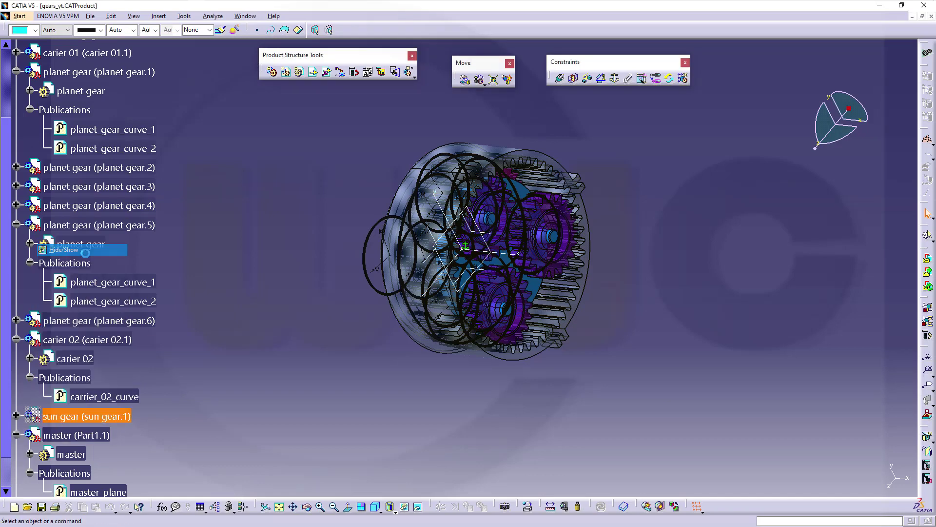
middle_drag(483, 371, 410, 386)
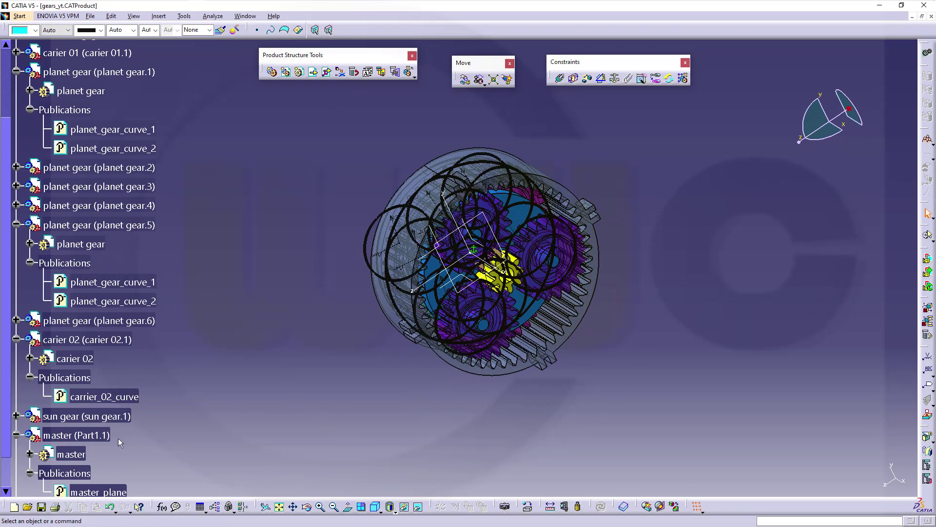
Step: Activate the sun gear part and start a sketch on master_plane
click(16, 416)
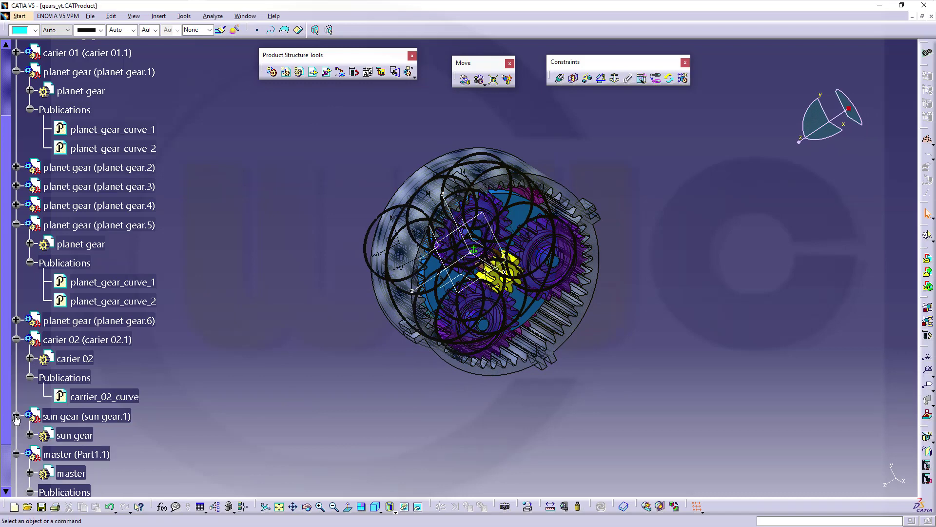
double_click(64, 435)
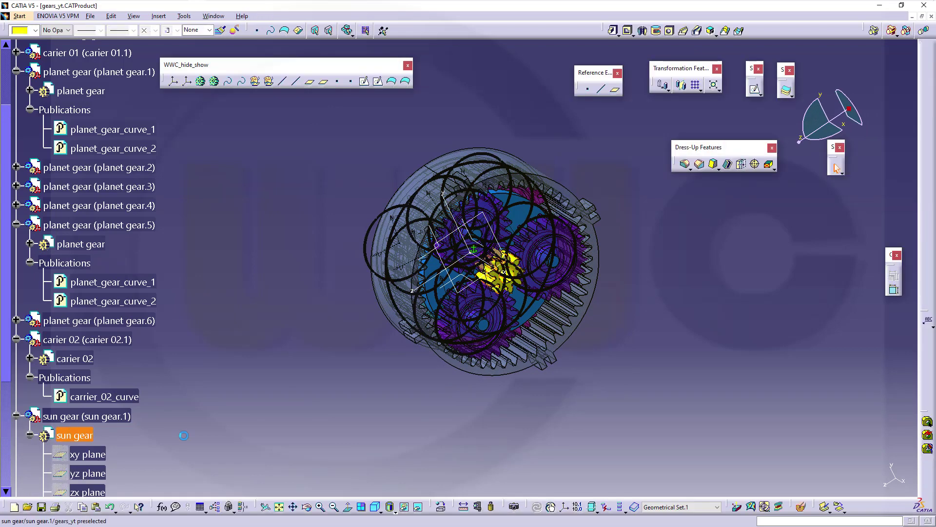
click(755, 89)
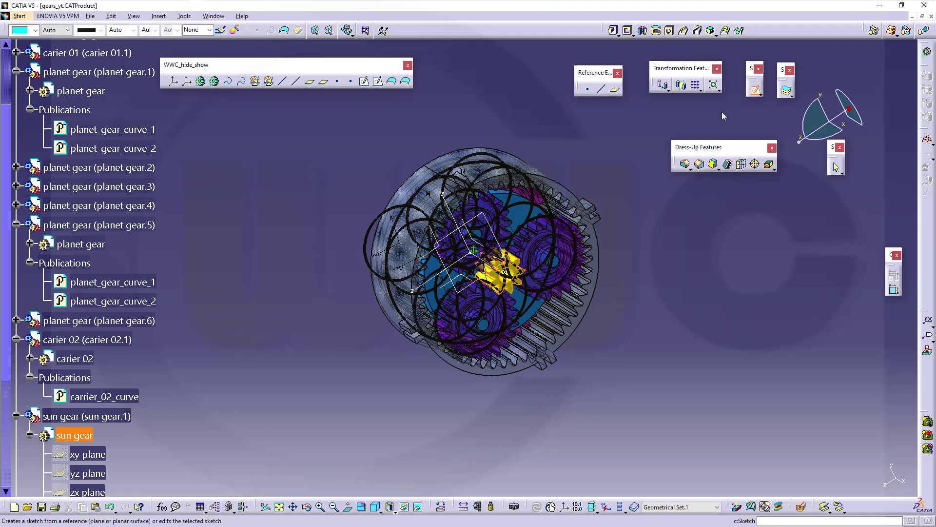
scroll(200, 327, down, 3)
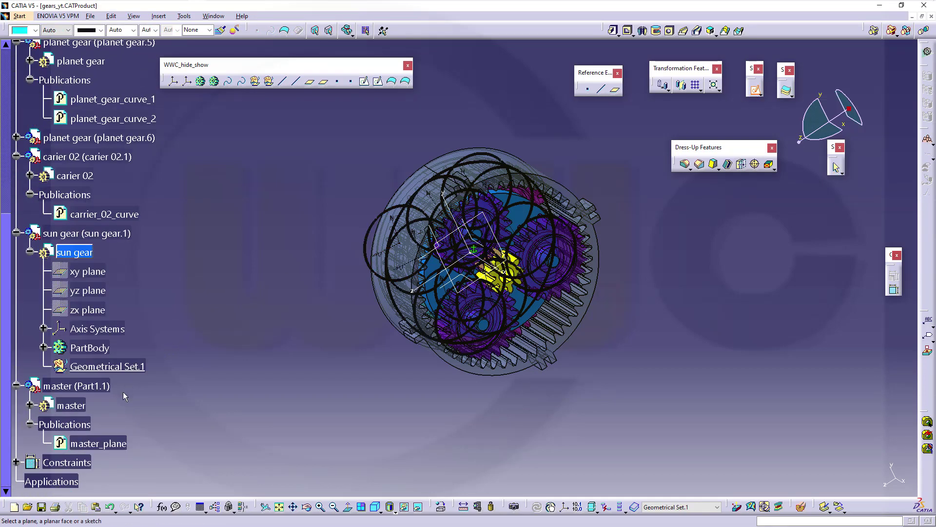
click(98, 443)
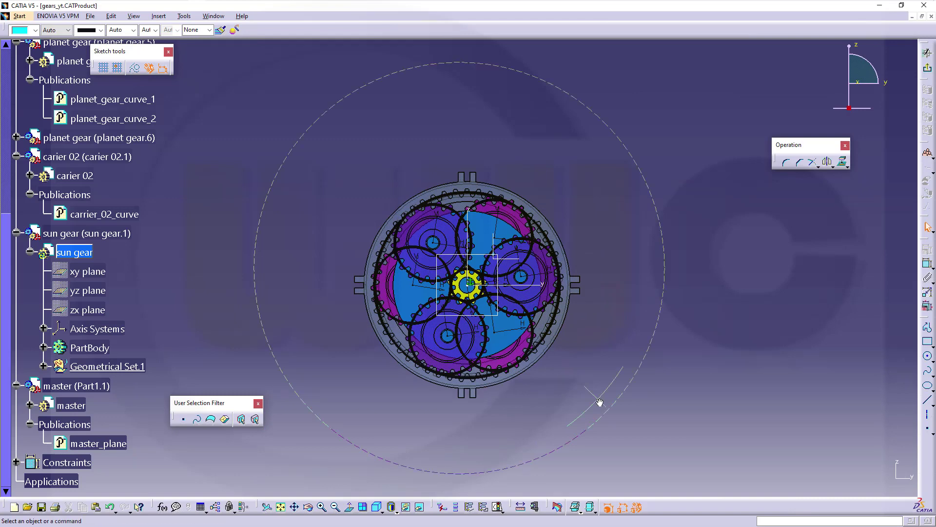
Step: Sketch a circle centred on the sun gear's axis, then rotate the view to inspect the assembly
ctrl+middle_drag(598, 398, 684, 248)
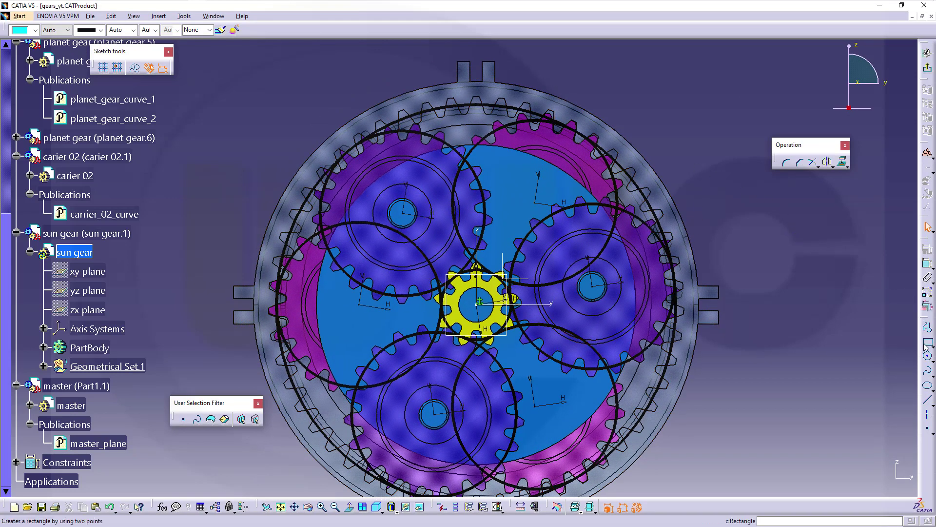
click(928, 359)
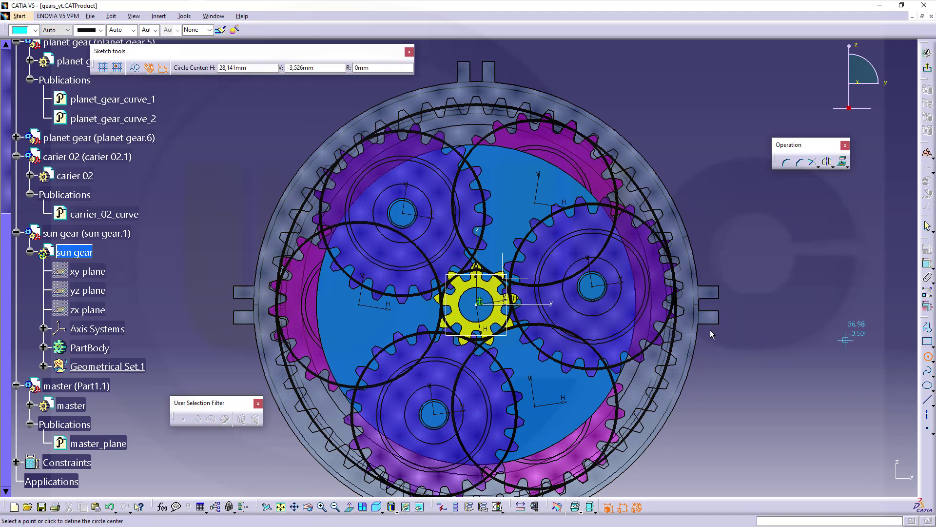
click(479, 302)
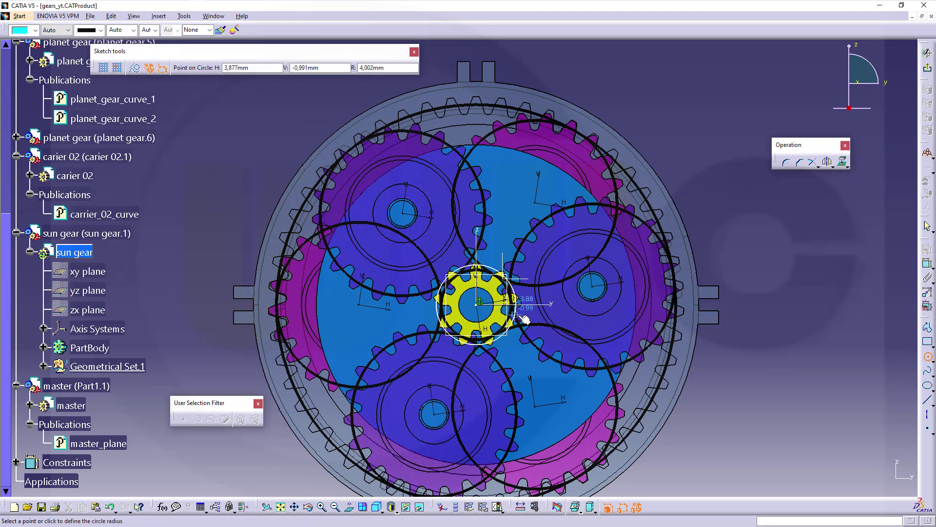
click(517, 302)
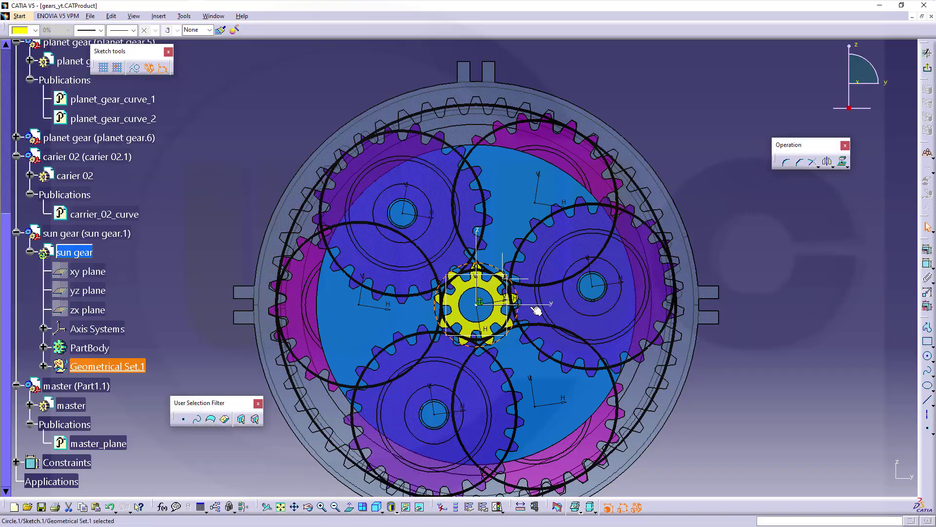
middle_drag(414, 240, 345, 256)
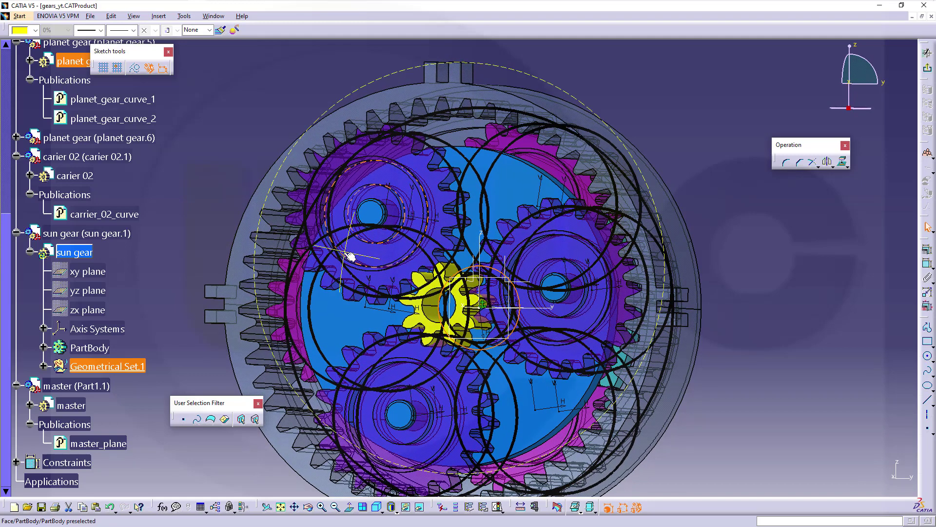
middle_drag(711, 314, 536, 322)
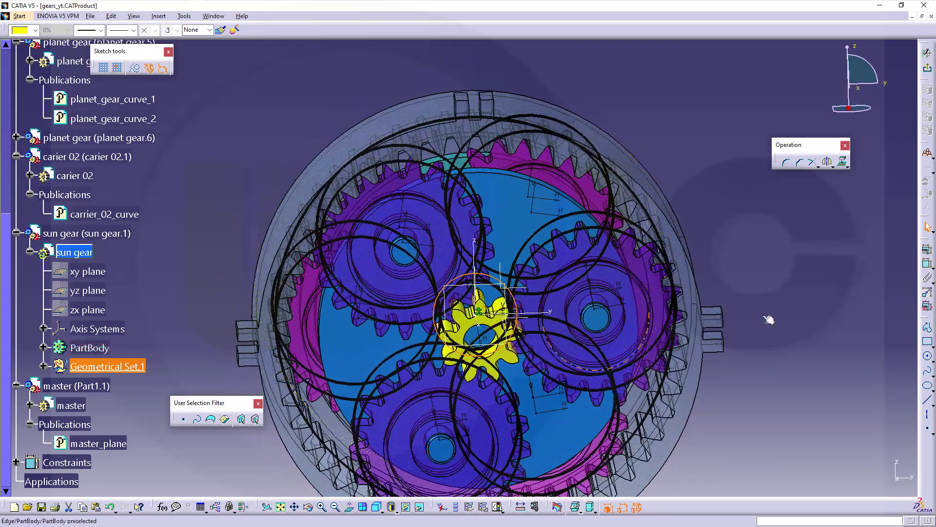
Step: Constrain the sun gear circle against planet_gear_curve_2, creating a 0.703 gap dimension
click(927, 264)
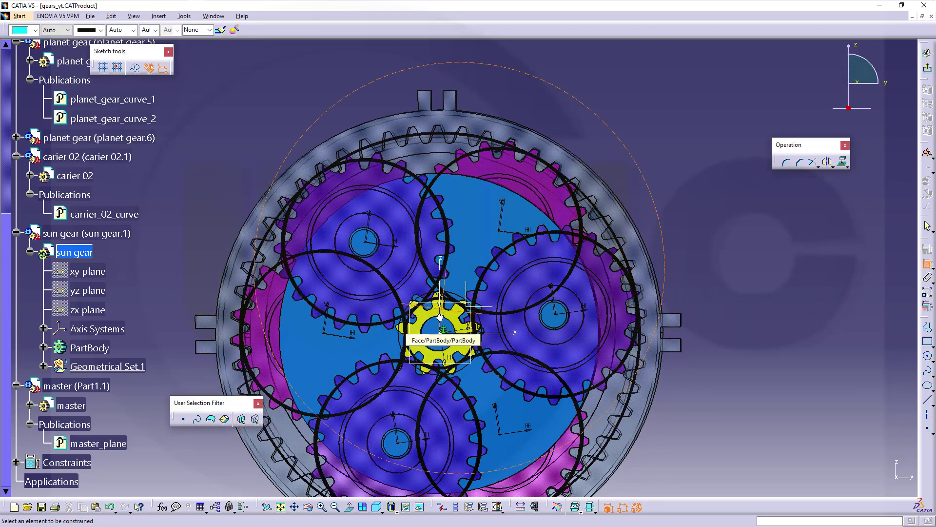
middle_drag(440, 316, 444, 284)
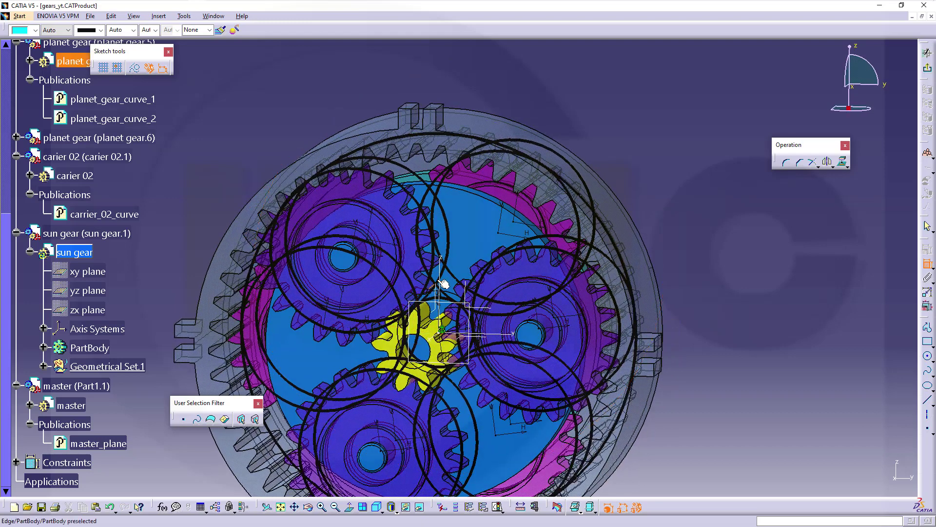
click(442, 291)
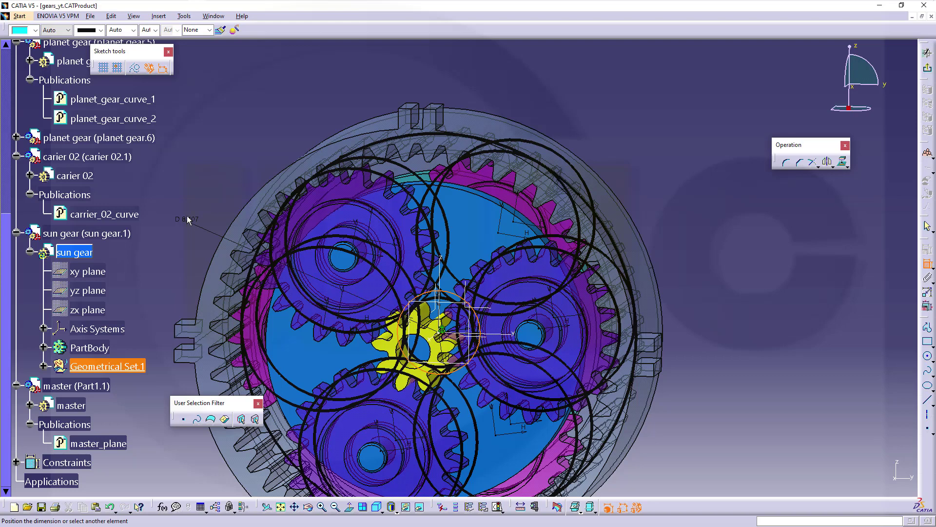
click(129, 122)
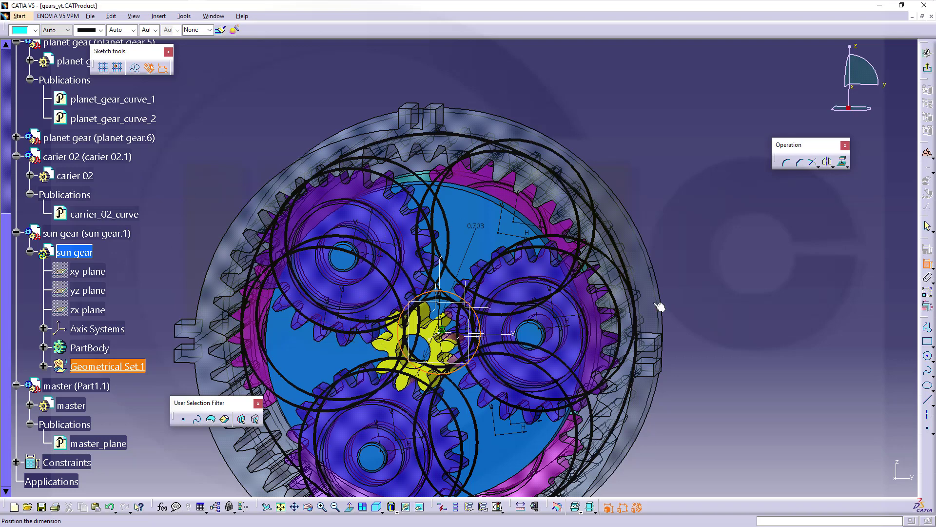
Step: Replace the 0.703 gap dimension with a tangency constraint and zoom in on the sun gear
right_click(722, 342)
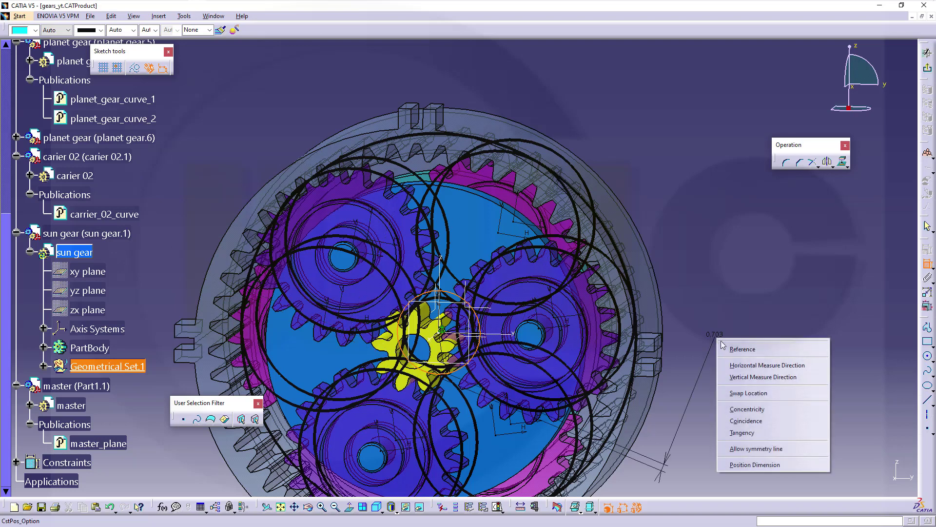
click(754, 432)
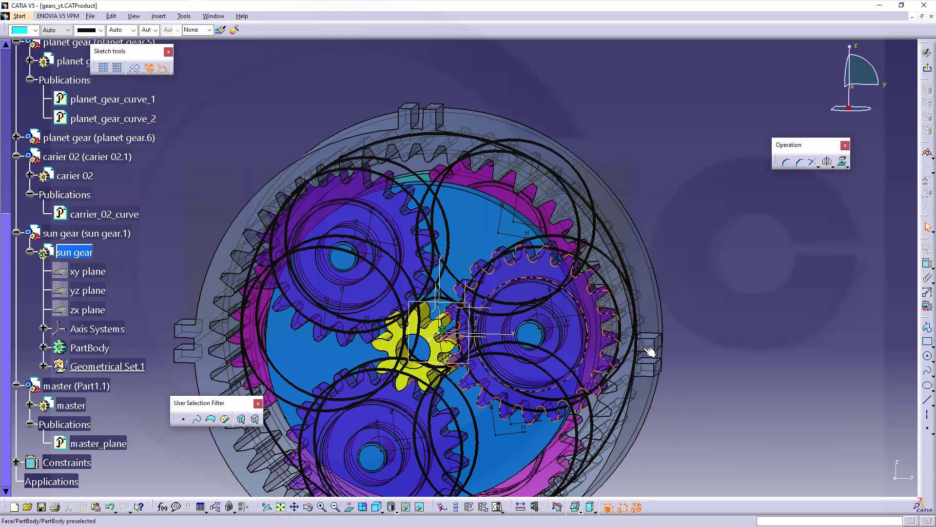
click(928, 263)
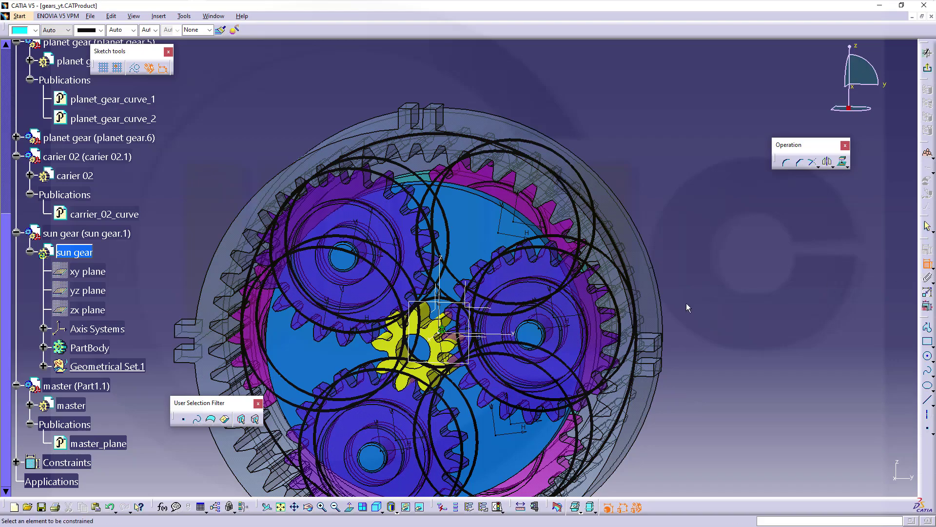
ctrl+middle_drag(470, 363, 492, 298)
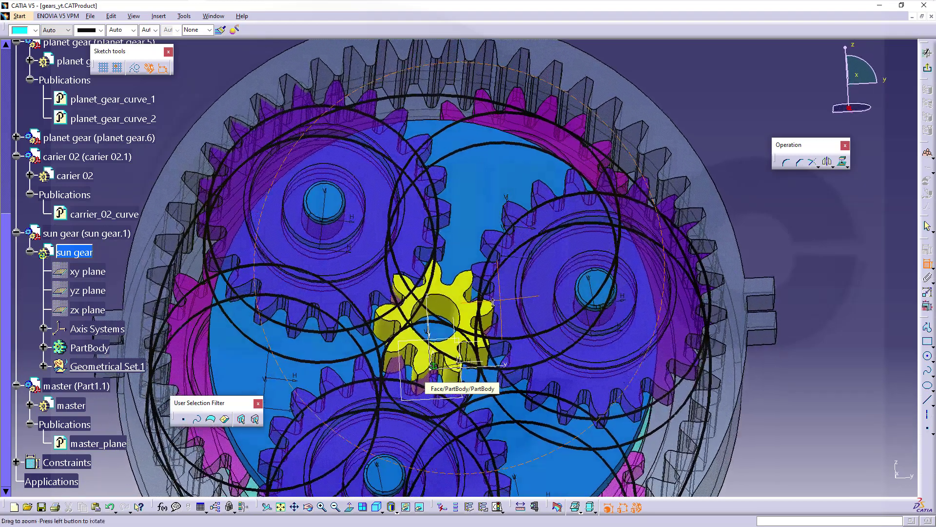
Step: Give Circle.1 in Sketch.1 a diameter dimension of D 7
click(43, 366)
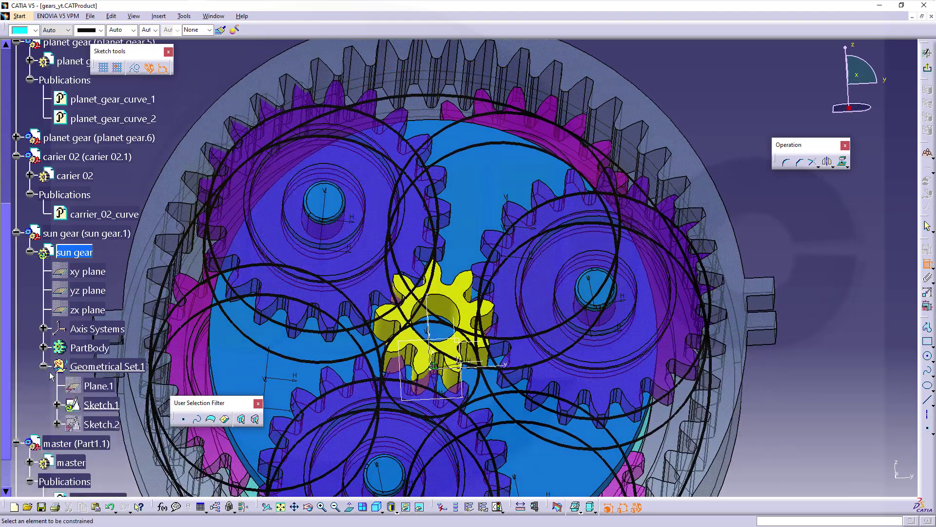
click(57, 404)
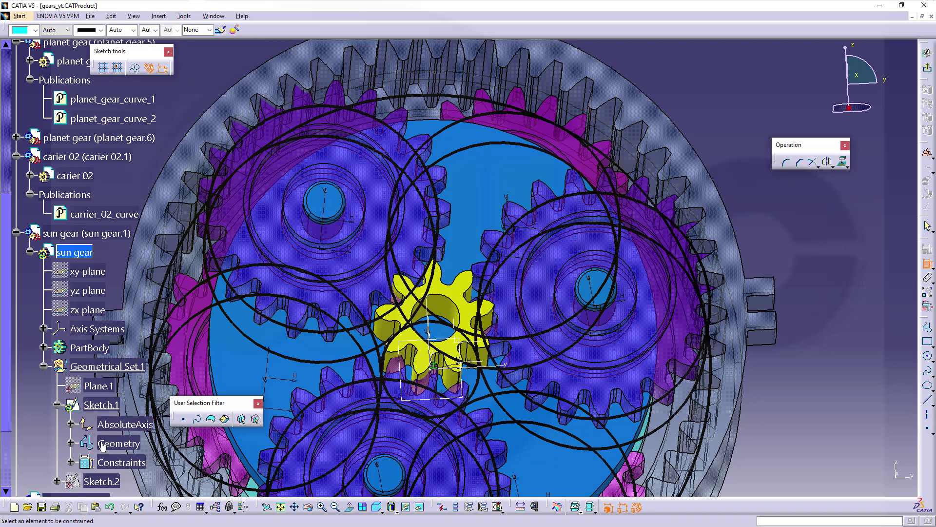
click(70, 443)
click(125, 461)
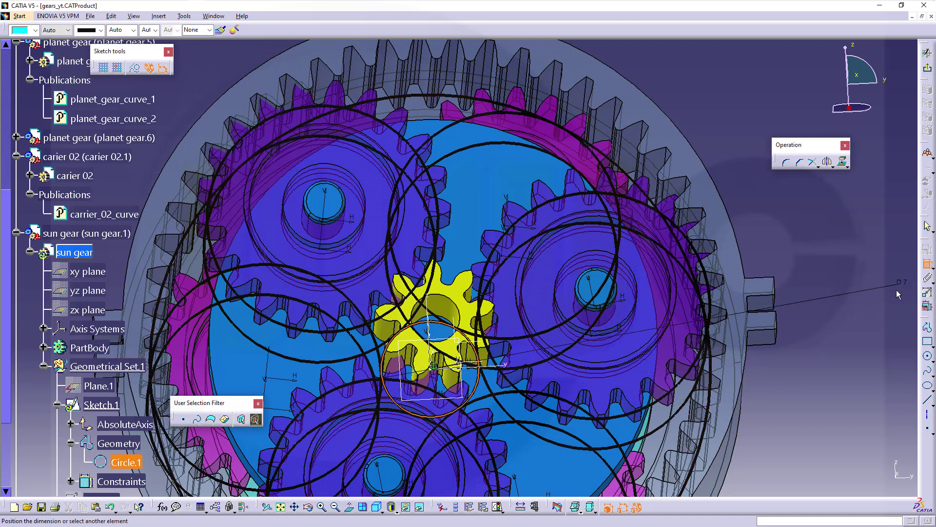
click(844, 288)
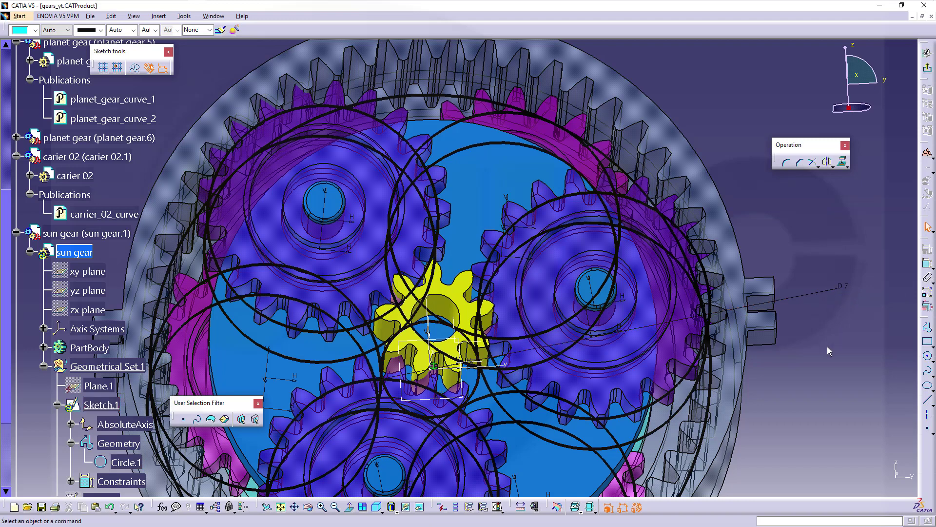
Step: Delete the Tangency.3 constraint from the sketch
click(70, 482)
click(128, 451)
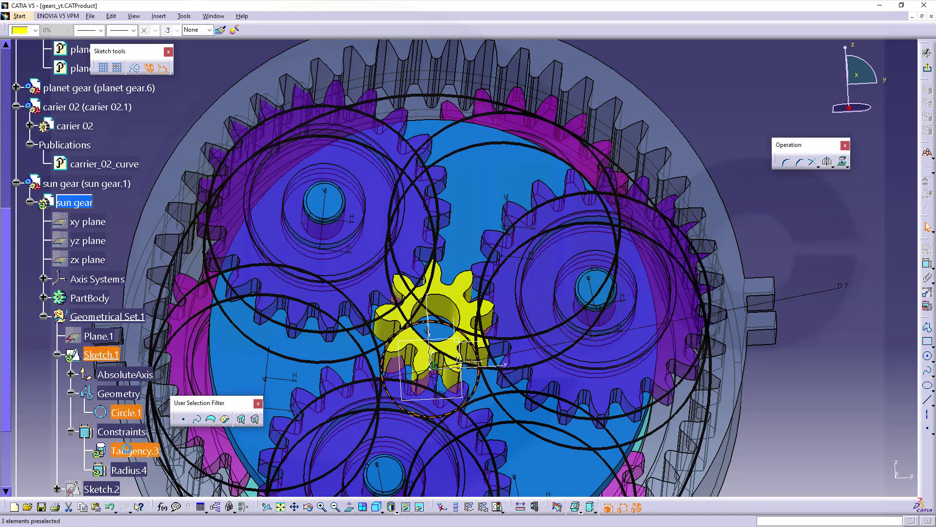
key(Delete)
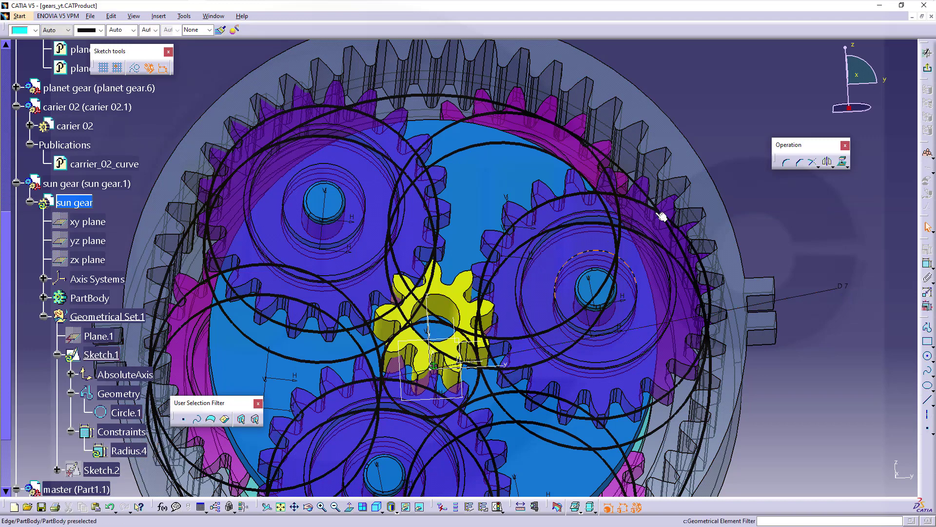
Step: Exit the sketch and publish Sketch.1 through Tools > Publication, confirming with Ja
click(927, 52)
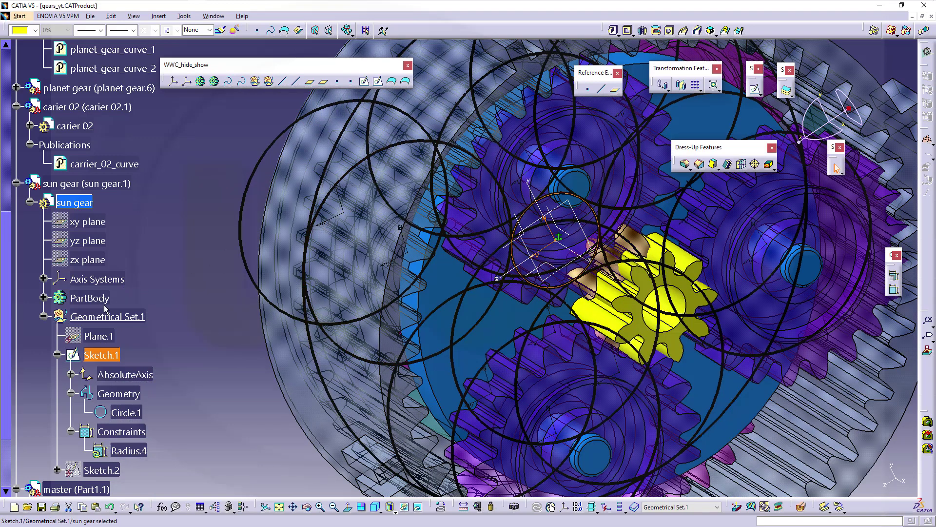
click(44, 316)
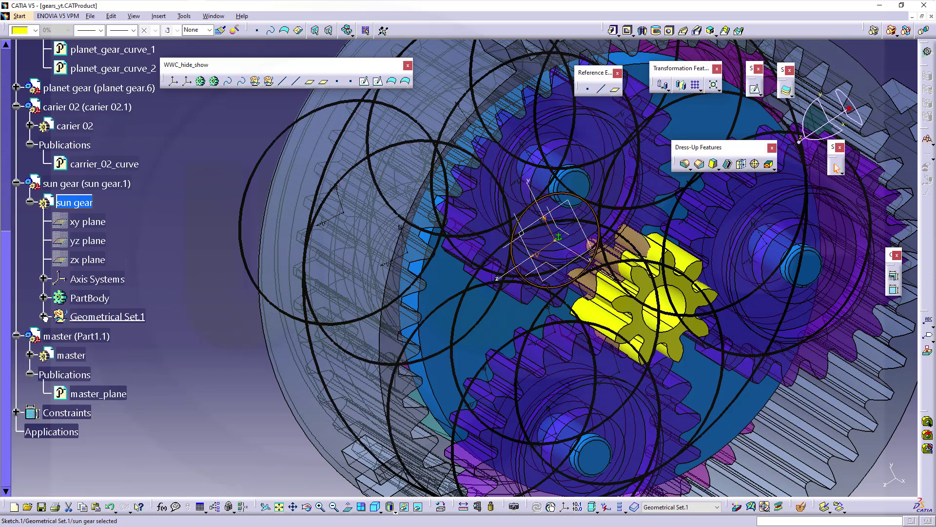
click(184, 15)
click(217, 253)
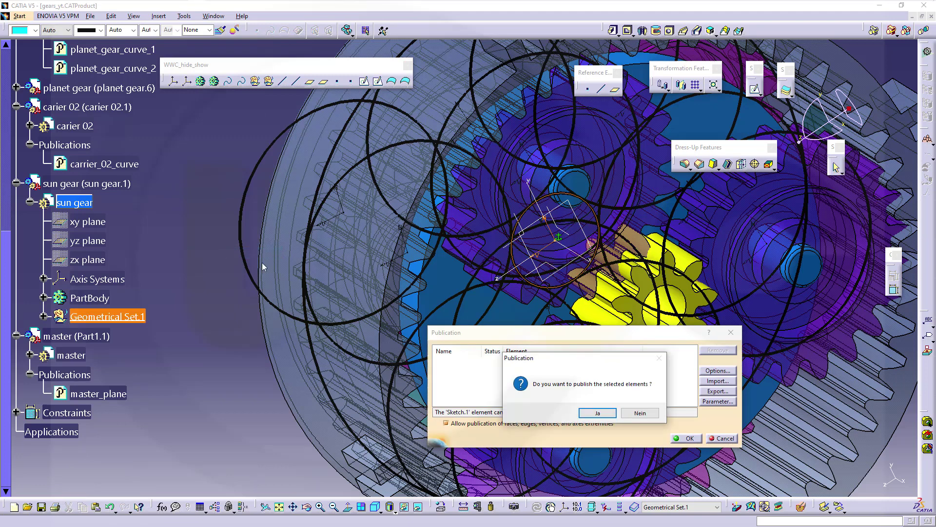
click(597, 413)
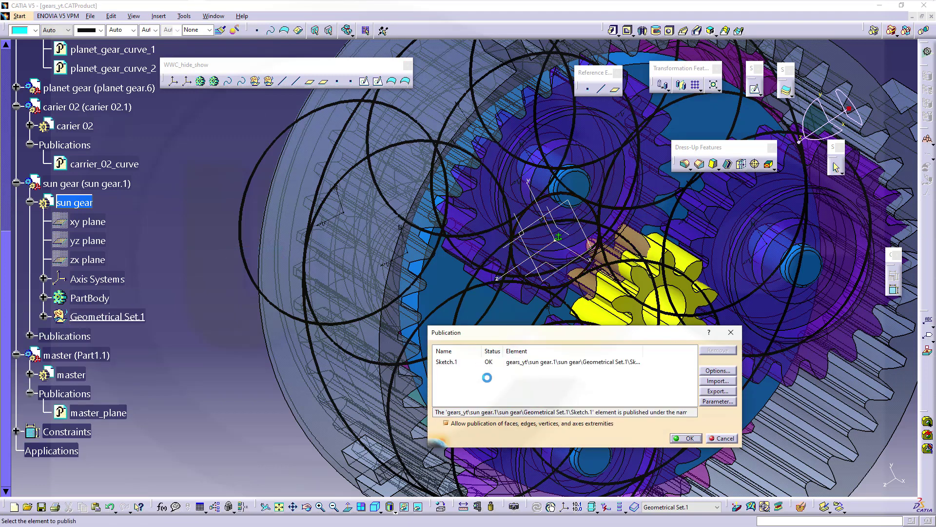
Step: Rename the published entry to sun_gear_curve and close the Publication dialog
click(449, 363)
click(449, 364)
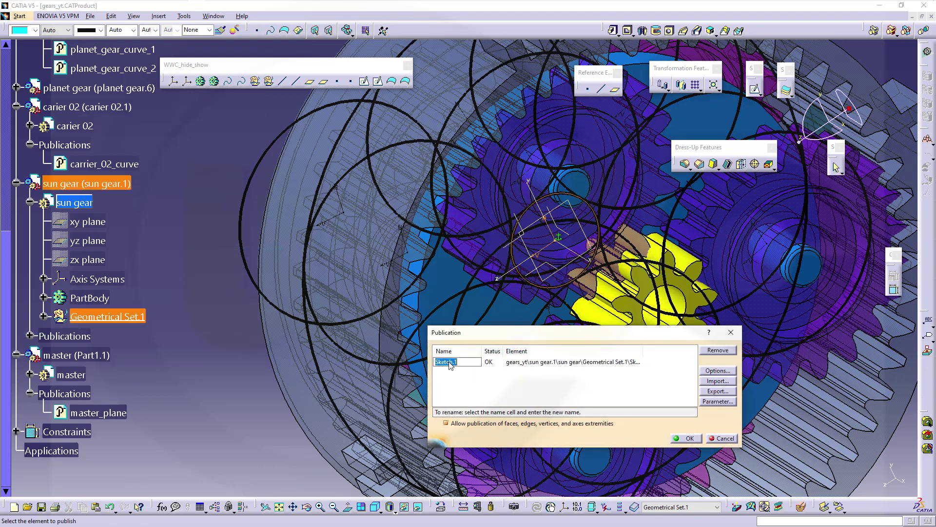
text(sun_gear_curve)
key(Return)
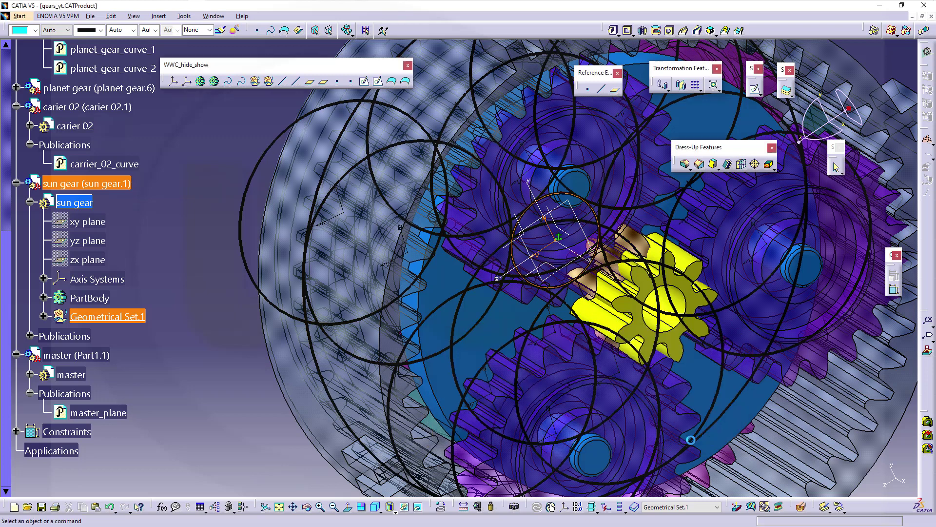
click(692, 437)
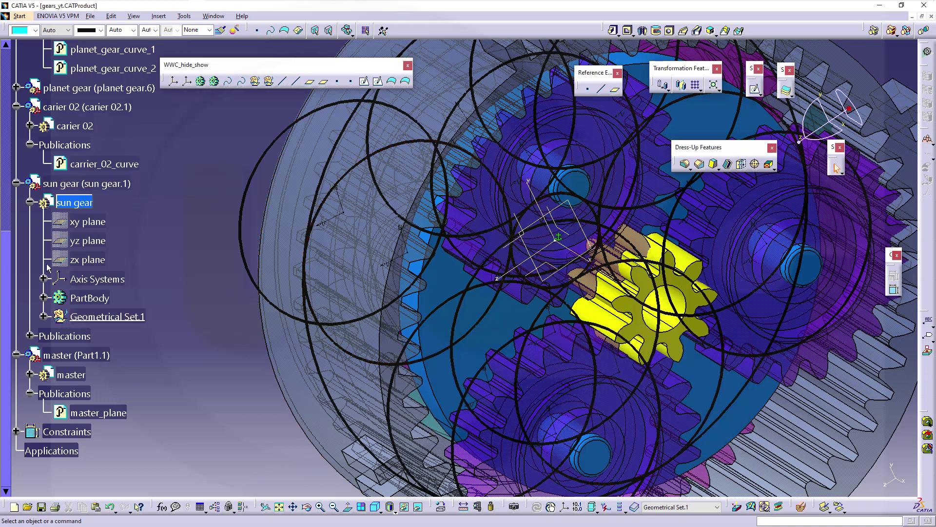
Step: Set the published sun_gear_curve's line thickness to 5: 1,4 mm
click(30, 202)
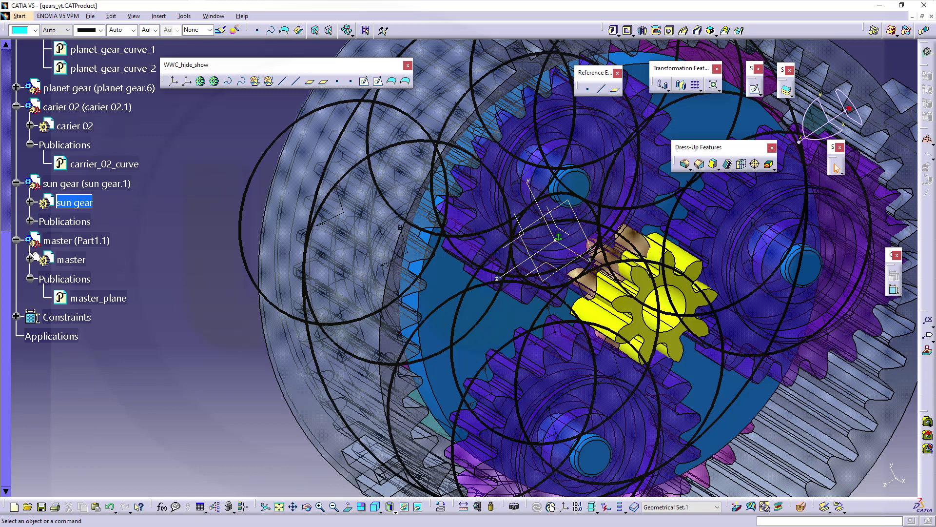
click(30, 221)
click(88, 240)
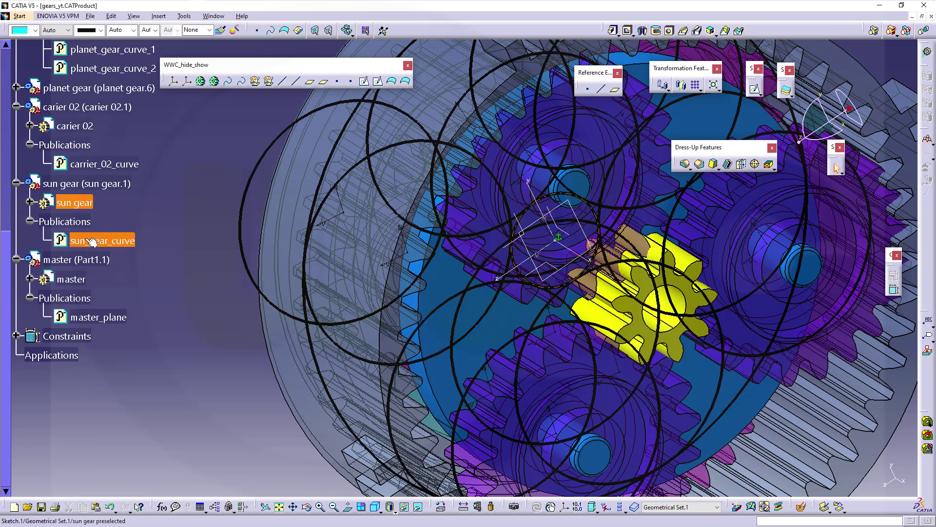
click(91, 31)
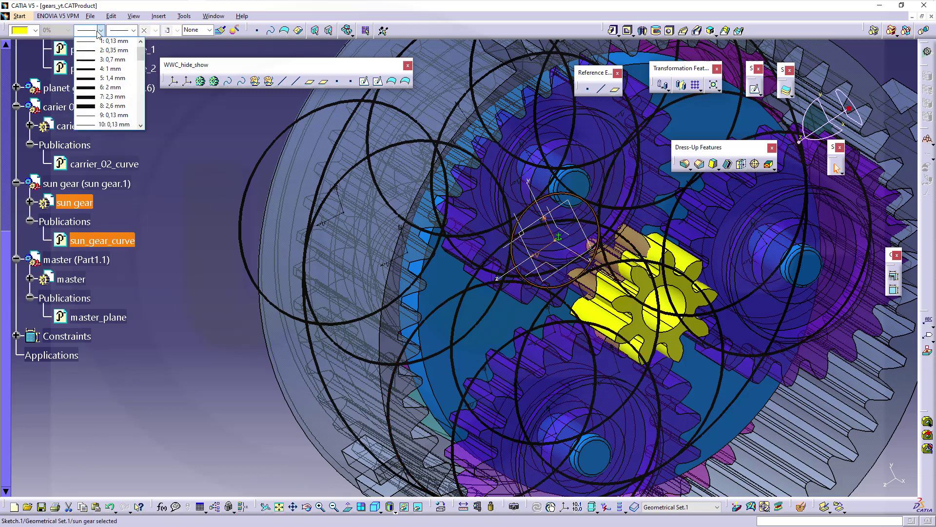
click(85, 78)
key(Escape)
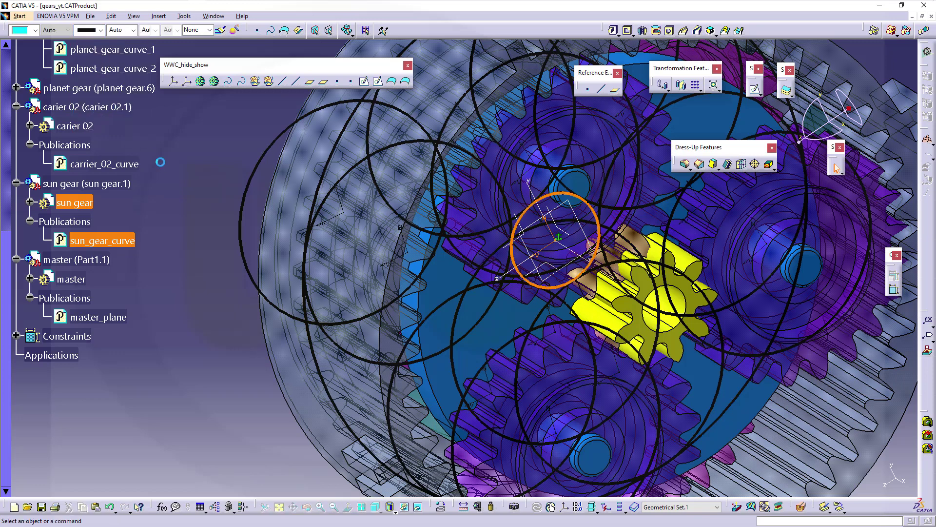
Step: Return to editing the top-level gears_yt assembly
scroll(126, 196, up, 10)
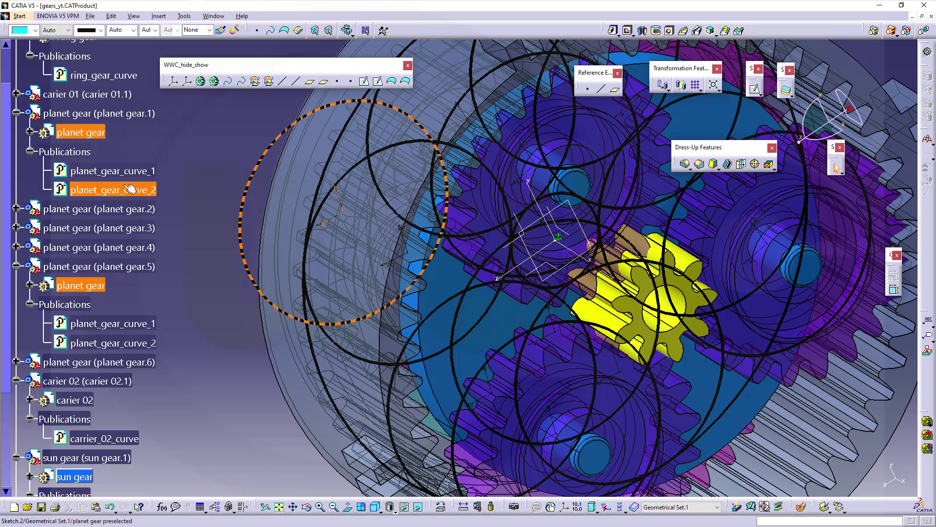
click(53, 228)
double_click(52, 228)
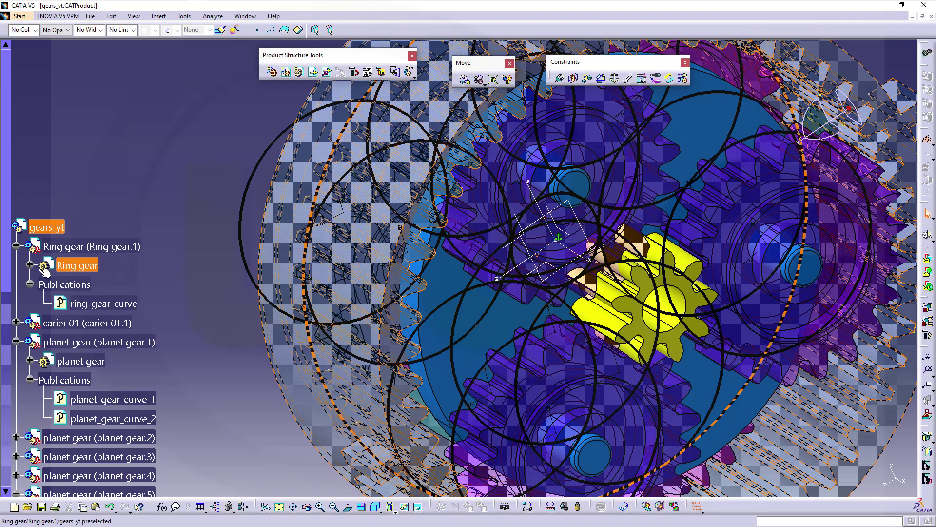
Step: Fit the whole gears_yt assembly in view and rotate it to face the thick published circles head-on
scroll(167, 347, down, 5)
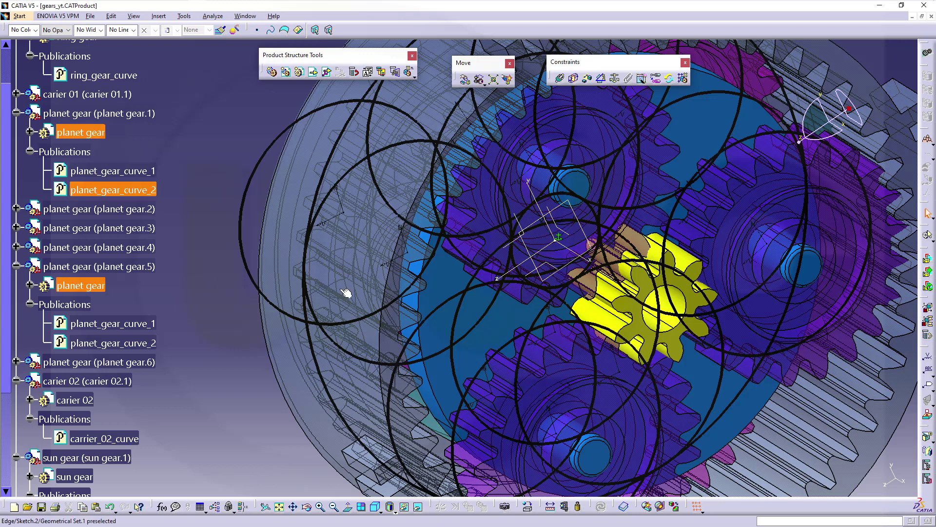
click(280, 508)
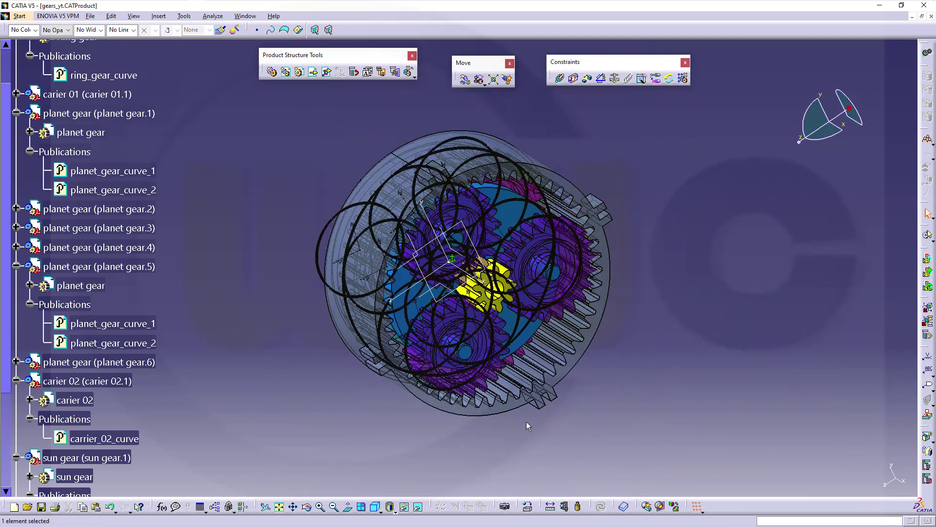
middle_drag(622, 423, 601, 423)
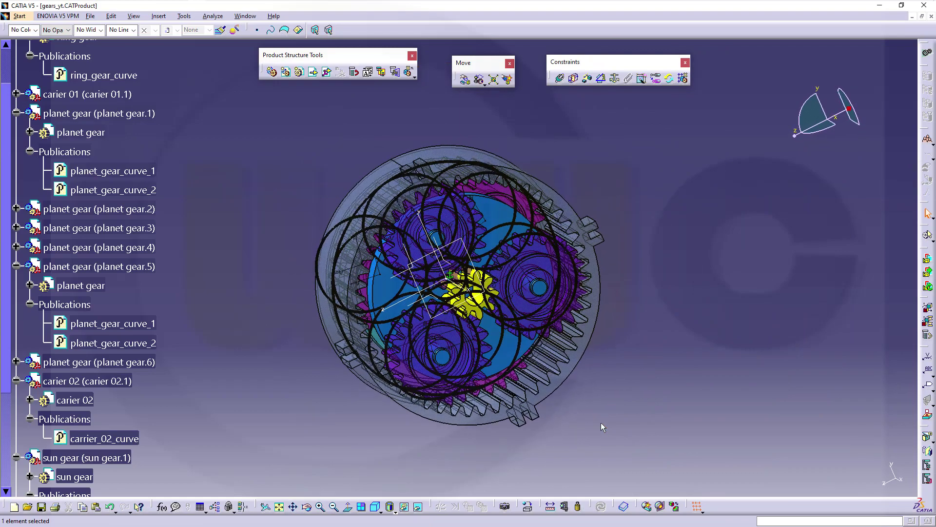